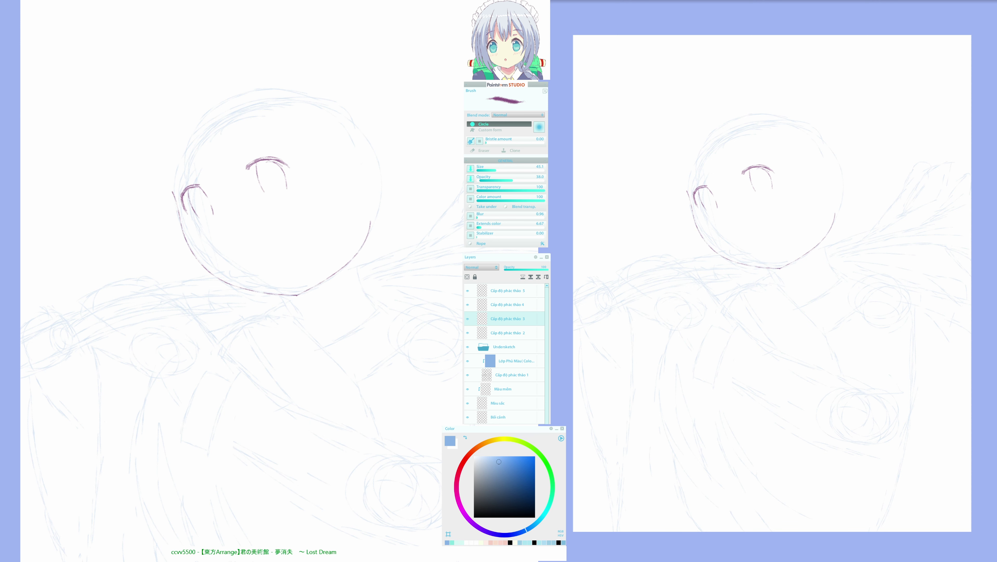
Sketch the lower marks of both eyes and the first short hair strands of the fringe over the forehead
drag(200, 227, 212, 228)
drag(276, 206, 288, 208)
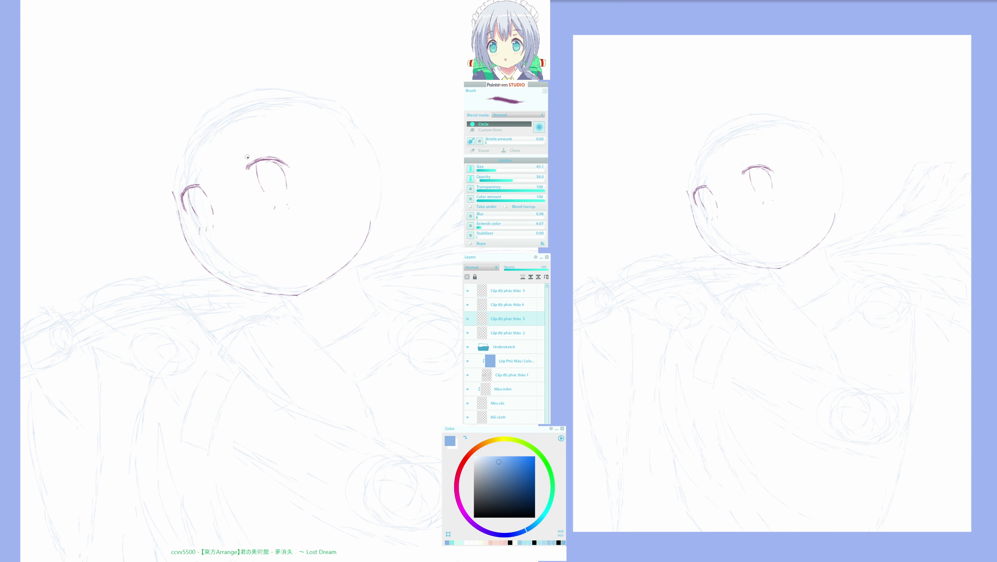
mouse_move(247, 156)
mouse_down()
mouse_move(257, 135)
mouse_move(283, 136)
mouse_up()
drag(174, 175, 193, 155)
mouse_move(207, 119)
mouse_down()
mouse_move(202, 150)
mouse_move(215, 179)
mouse_up()
Draw a very small open mouth above the chin
drag(258, 258, 258, 257)
key(ctrl+z)
drag(263, 255, 261, 260)
Sketch the fringe strands above the eyes, erase the upper end of the central strand, and add side strands along the left cheek
drag(217, 180, 215, 175)
mouse_move(213, 123)
mouse_down()
mouse_move(215, 145)
mouse_move(240, 165)
mouse_move(254, 157)
mouse_move(232, 108)
mouse_up()
drag(233, 107, 275, 152)
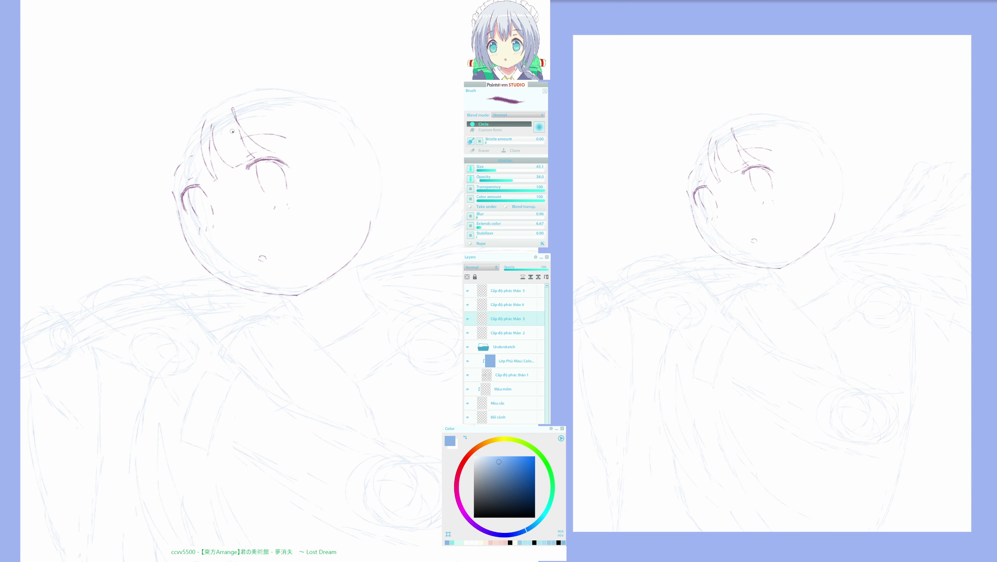
key(e)
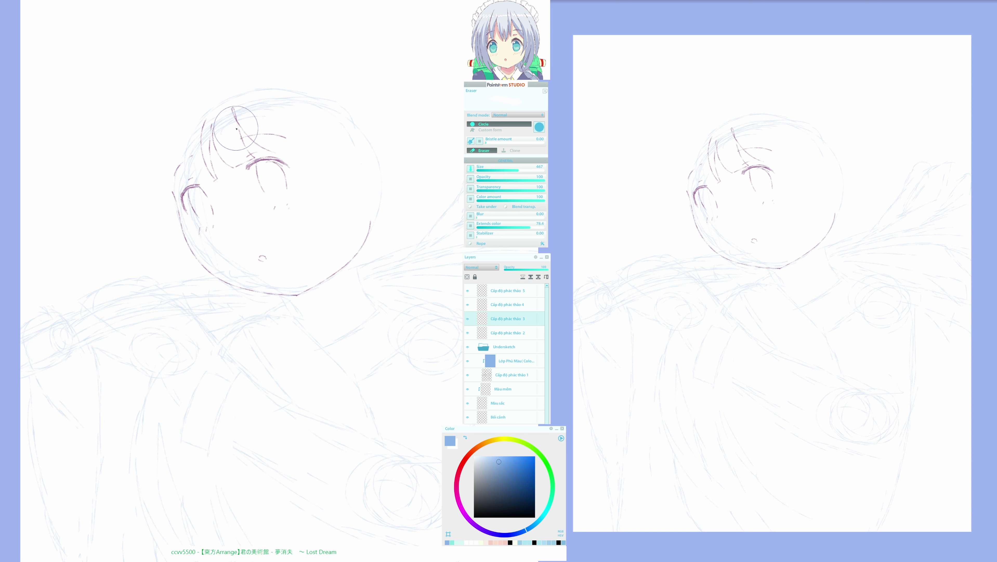
drag(234, 117, 232, 102)
key(b)
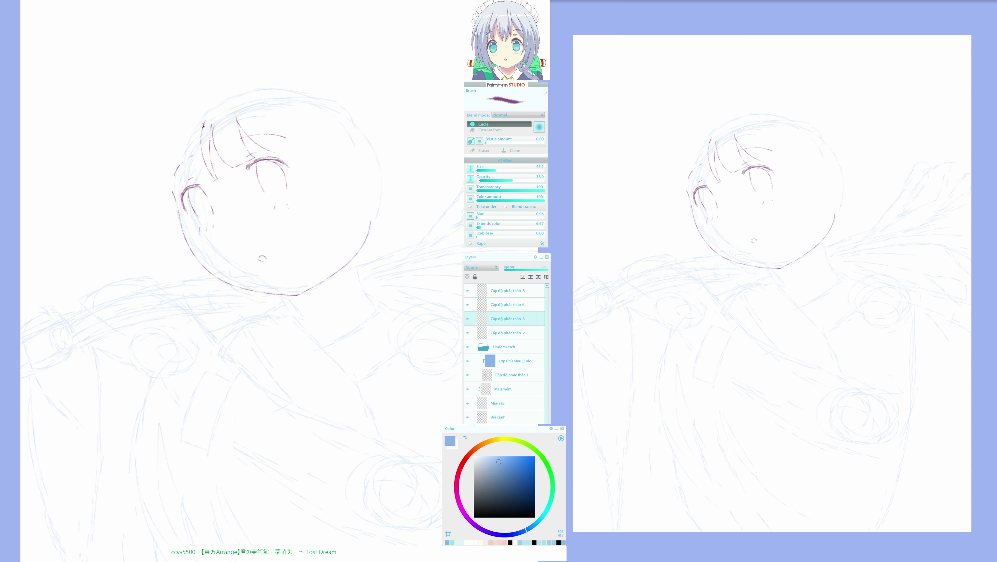
mouse_move(203, 125)
mouse_down()
mouse_move(200, 167)
mouse_move(183, 196)
mouse_move(180, 163)
mouse_move(177, 236)
mouse_move(192, 266)
mouse_up()
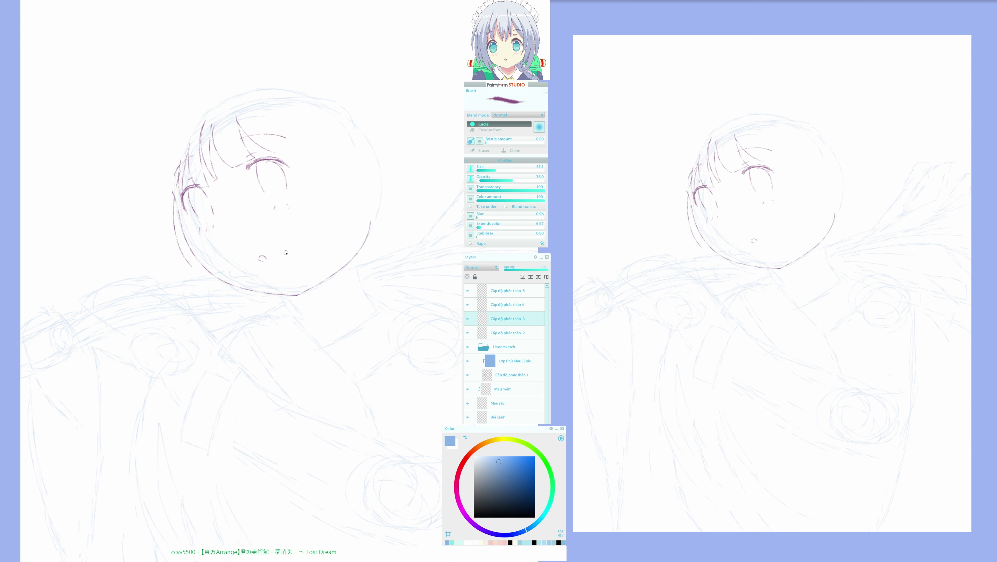
Erase the small mouth and redraw it as a larger open oval
key(e)
drag(260, 259, 274, 265)
key(e)
Complete the fringe with a long front lock beside the face and draw the rounded outer hair outline on the opposite side
mouse_move(270, 150)
mouse_down()
mouse_move(292, 147)
mouse_move(262, 120)
mouse_move(296, 146)
mouse_move(295, 136)
mouse_move(308, 142)
mouse_up()
mouse_move(313, 150)
mouse_down()
mouse_move(335, 211)
mouse_move(339, 263)
mouse_move(314, 327)
mouse_up()
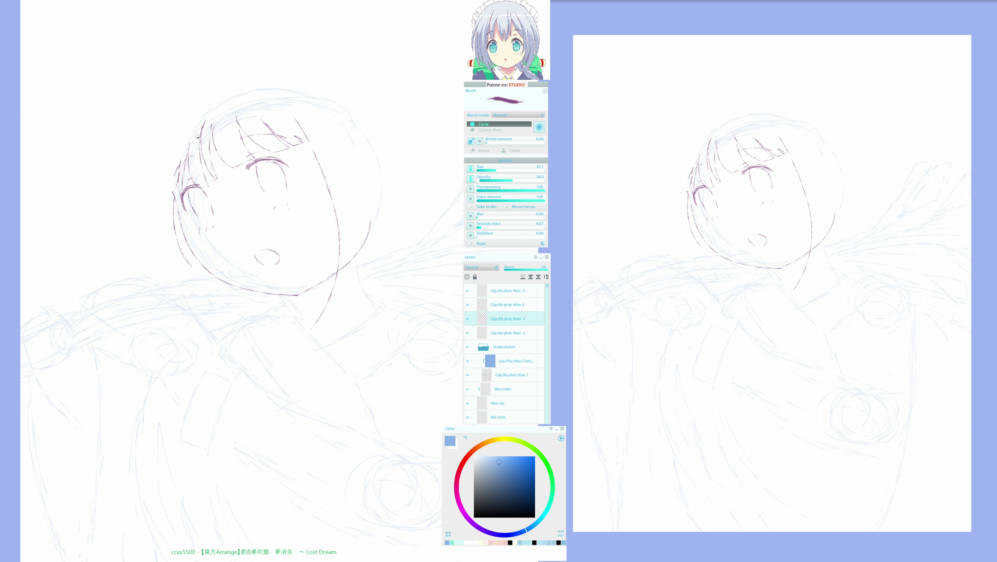
mouse_move(271, 84)
mouse_down()
mouse_move(207, 98)
mouse_move(163, 146)
mouse_move(152, 183)
mouse_move(150, 224)
mouse_up()
key(ctrl+z)
mouse_move(287, 86)
mouse_down()
mouse_move(233, 88)
mouse_move(184, 118)
mouse_move(165, 143)
mouse_move(151, 212)
mouse_move(167, 262)
mouse_up()
drag(168, 261, 200, 303)
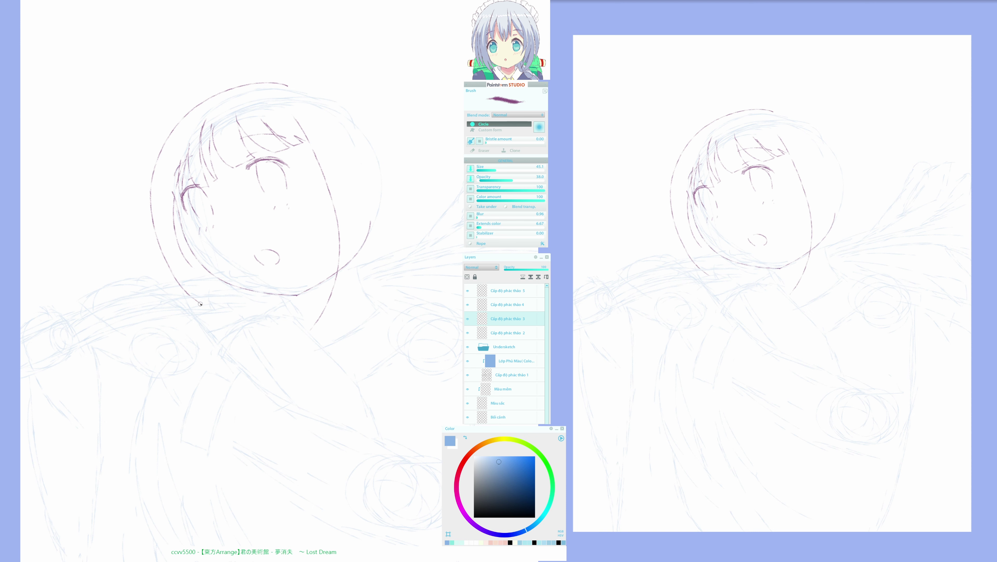
Erase the lower end of the outer hair outline and redraw it as short pointed strands beside the cheek
key(e)
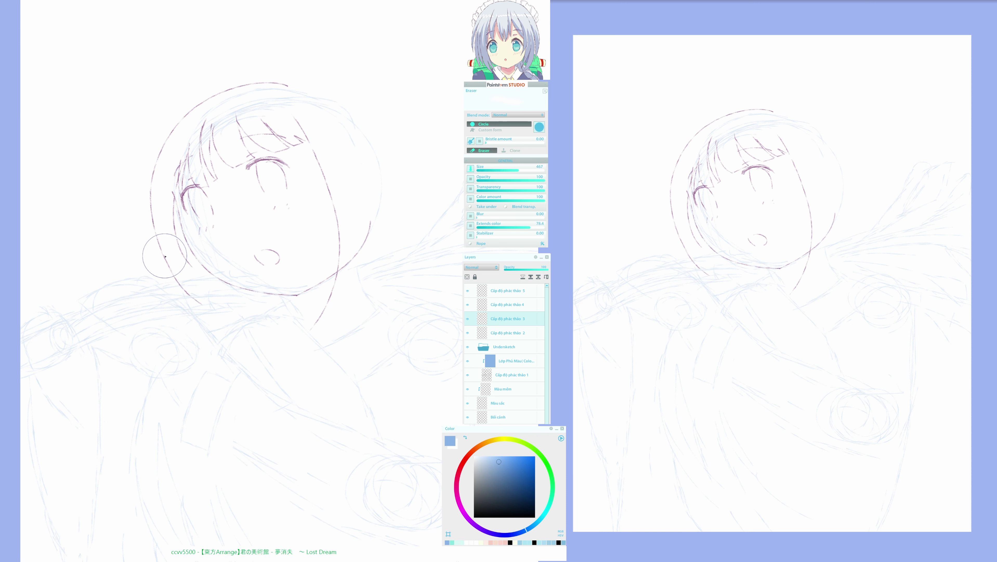
drag(165, 256, 179, 281)
key(b)
mouse_move(170, 270)
mouse_down()
mouse_move(162, 219)
mouse_move(164, 241)
mouse_move(200, 280)
mouse_up()
drag(169, 244, 185, 260)
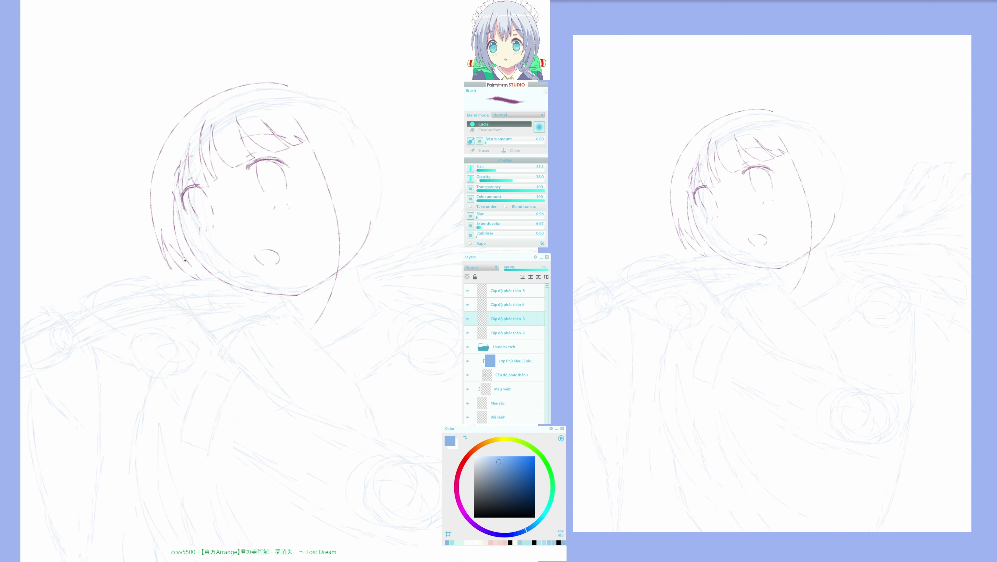
Close the hair outline over the crown and sketch a looped hair bun with small bumps beside it
key(h)
mouse_move(231, 81)
mouse_down()
mouse_move(207, 80)
mouse_move(162, 99)
mouse_move(142, 54)
mouse_move(110, 63)
mouse_move(94, 109)
mouse_move(119, 120)
mouse_move(165, 102)
mouse_up()
key(m)
mouse_move(344, 99)
mouse_down()
mouse_move(365, 61)
mouse_move(382, 59)
mouse_move(399, 90)
mouse_move(392, 111)
mouse_move(363, 114)
mouse_move(345, 102)
mouse_up()
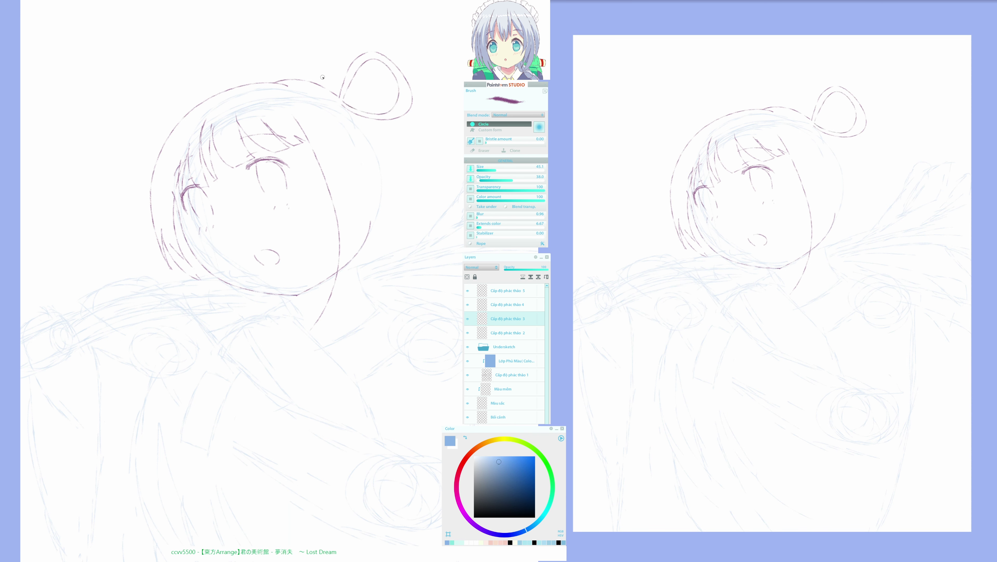
key(e)
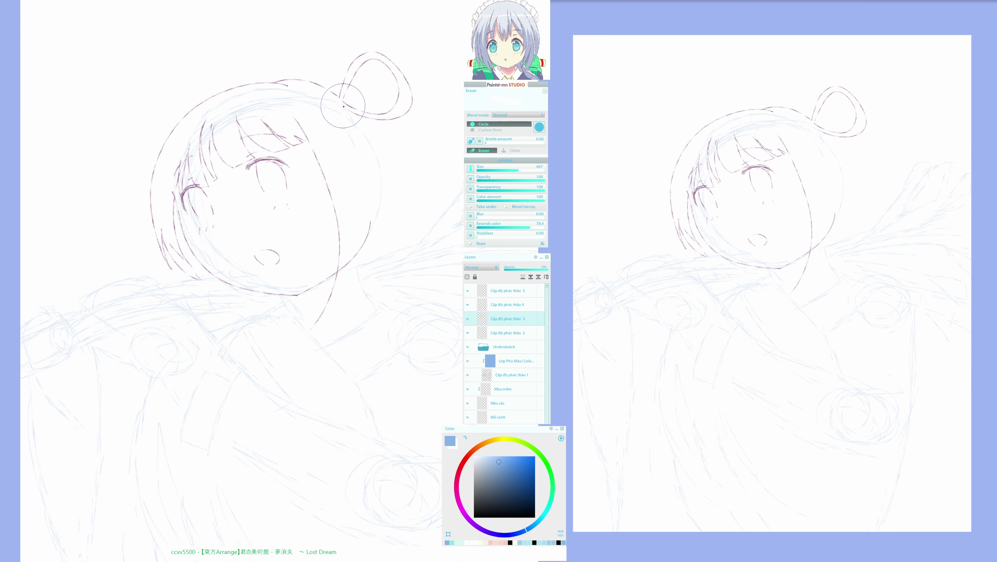
key(b)
mouse_move(336, 94)
mouse_down()
mouse_move(304, 72)
mouse_move(291, 76)
mouse_move(329, 88)
mouse_move(305, 76)
mouse_move(293, 82)
mouse_up()
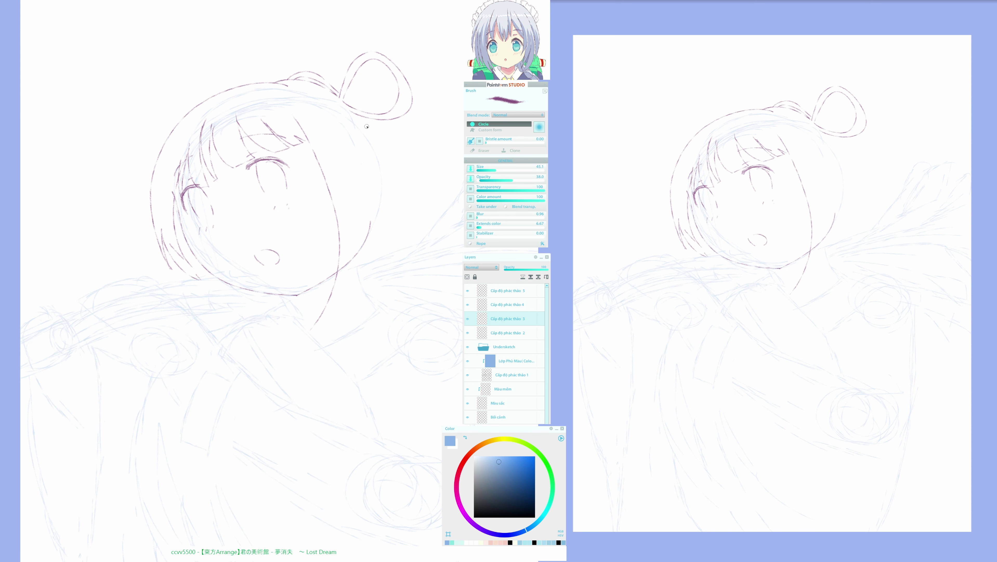
Rework the hair loop with lines joining it to the head, and trim its outer edge in the mirrored view
mouse_move(336, 90)
mouse_down()
mouse_move(330, 69)
mouse_move(344, 44)
mouse_move(390, 35)
mouse_move(416, 62)
mouse_move(441, 138)
mouse_up()
key(ctrl+z)
mouse_move(332, 89)
mouse_down()
mouse_move(346, 60)
mouse_move(377, 63)
mouse_move(392, 93)
mouse_up()
key(h)
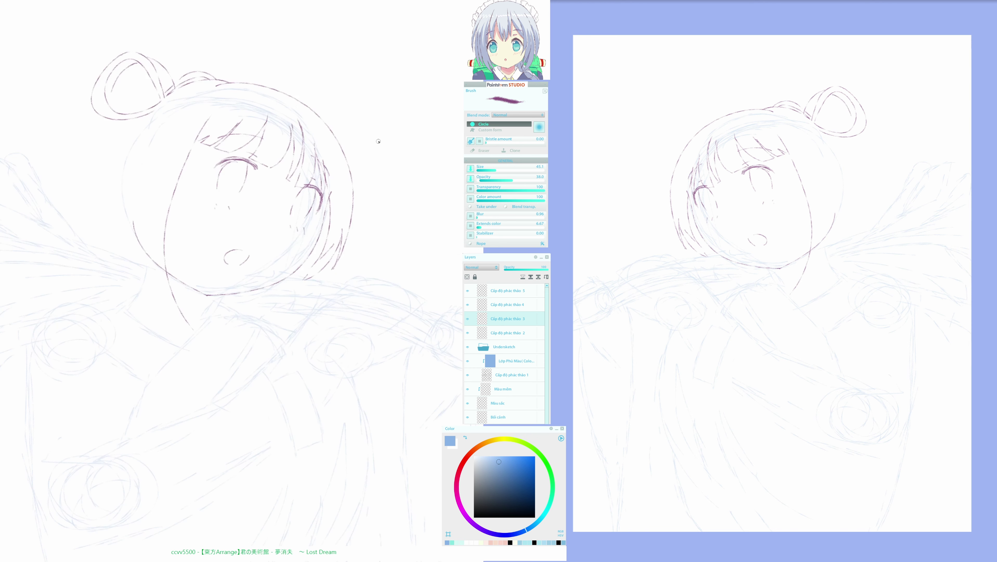
key(e)
mouse_move(88, 77)
mouse_down()
mouse_move(93, 110)
mouse_move(98, 79)
mouse_move(105, 120)
mouse_move(96, 83)
mouse_move(99, 115)
mouse_up()
key(b)
key(h)
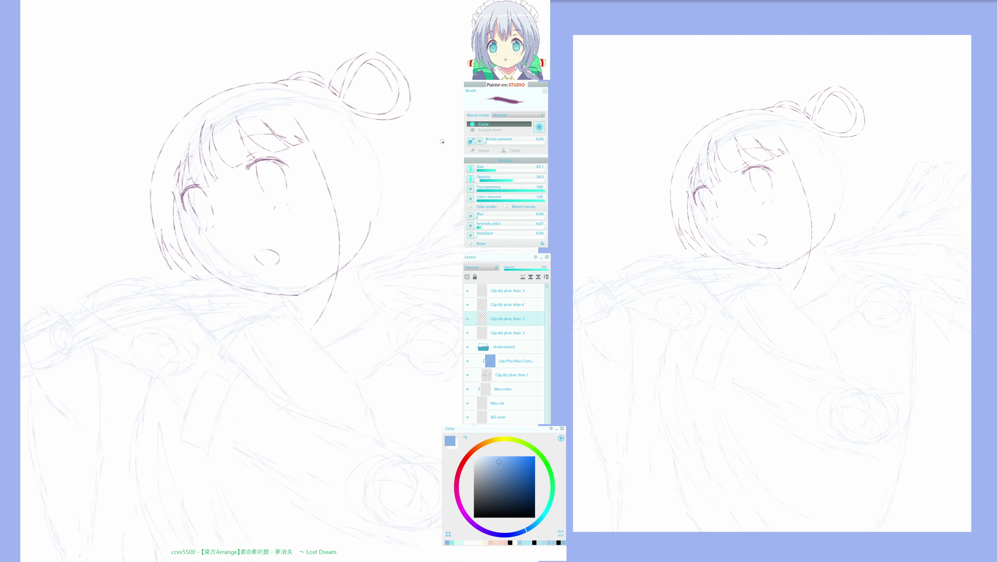
Draw a long hair strand hanging from the bun and a back hair line running down behind the face
drag(430, 170, 405, 185)
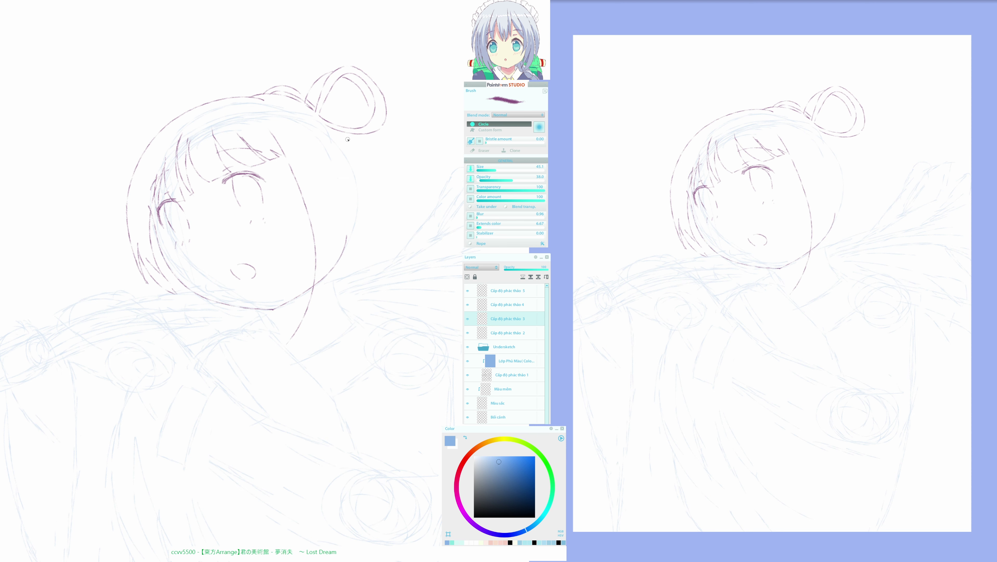
drag(344, 134, 398, 199)
key(ctrl+z)
drag(353, 137, 420, 260)
mouse_move(334, 134)
mouse_down()
mouse_move(344, 155)
mouse_move(355, 289)
mouse_move(340, 319)
mouse_up()
key(h)
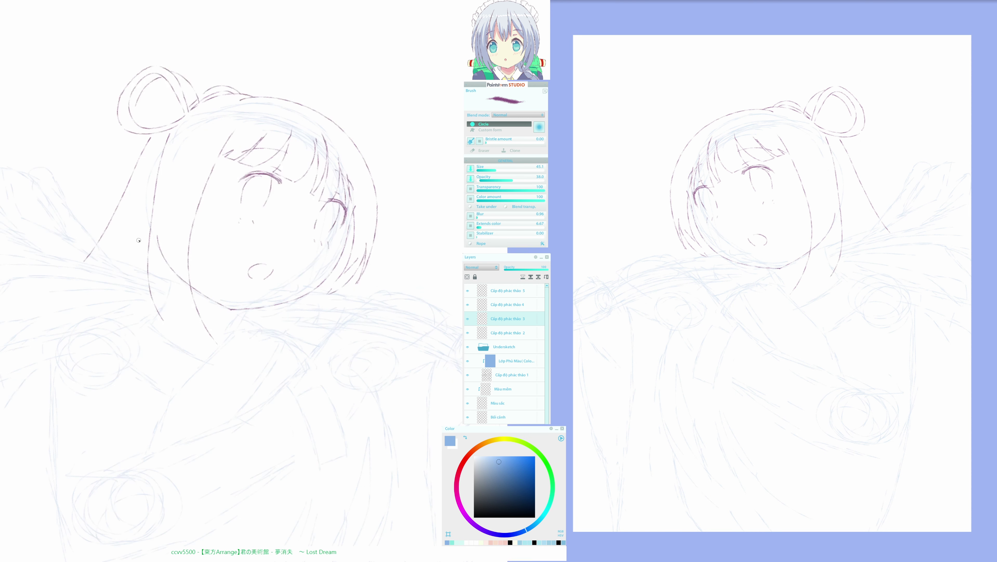
Erase the upper part of the back hair line, redraw it curving from the bun, and add a hair line beneath the left jaw
key(e)
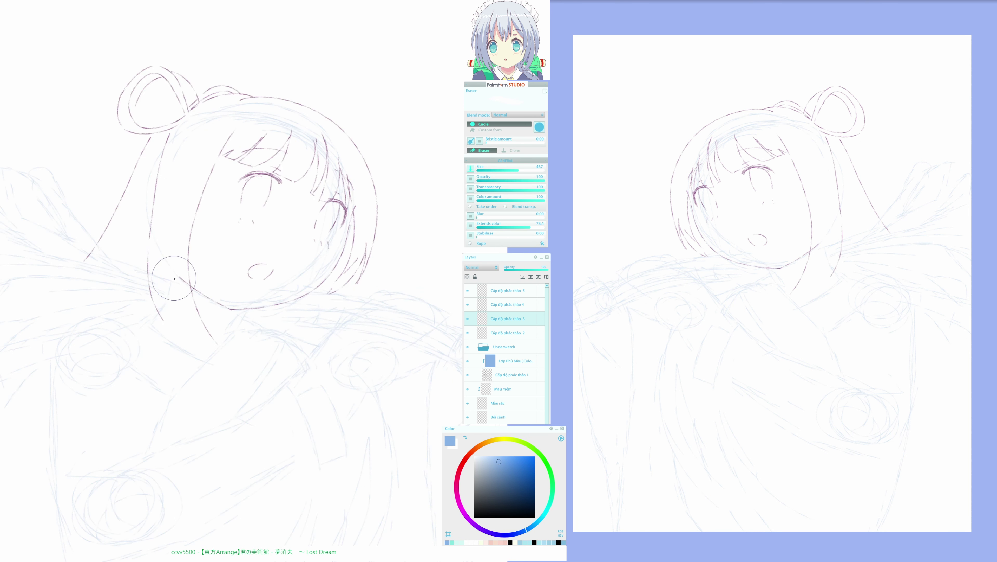
key(h)
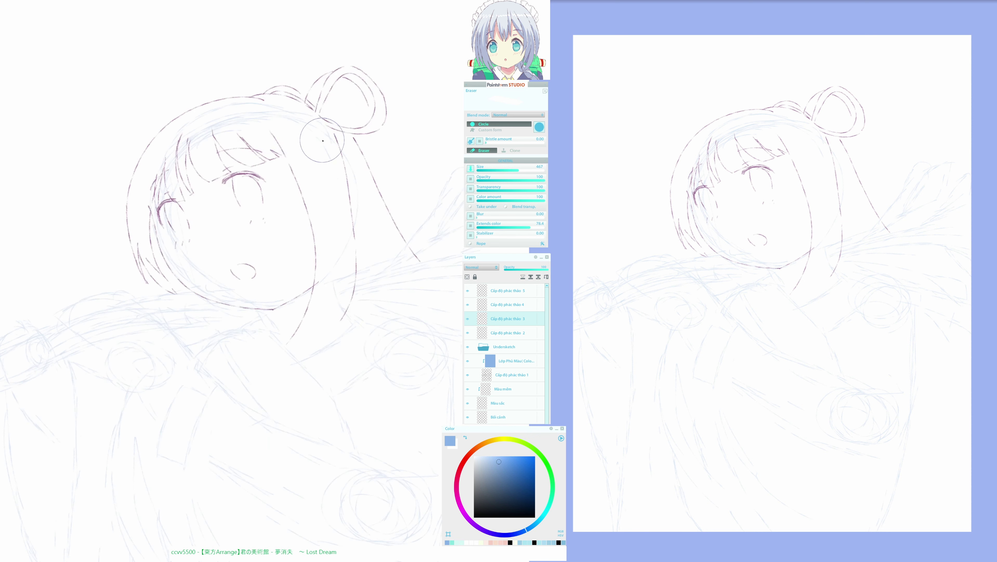
mouse_move(336, 136)
mouse_down()
mouse_move(348, 158)
mouse_move(338, 153)
mouse_up()
key(b)
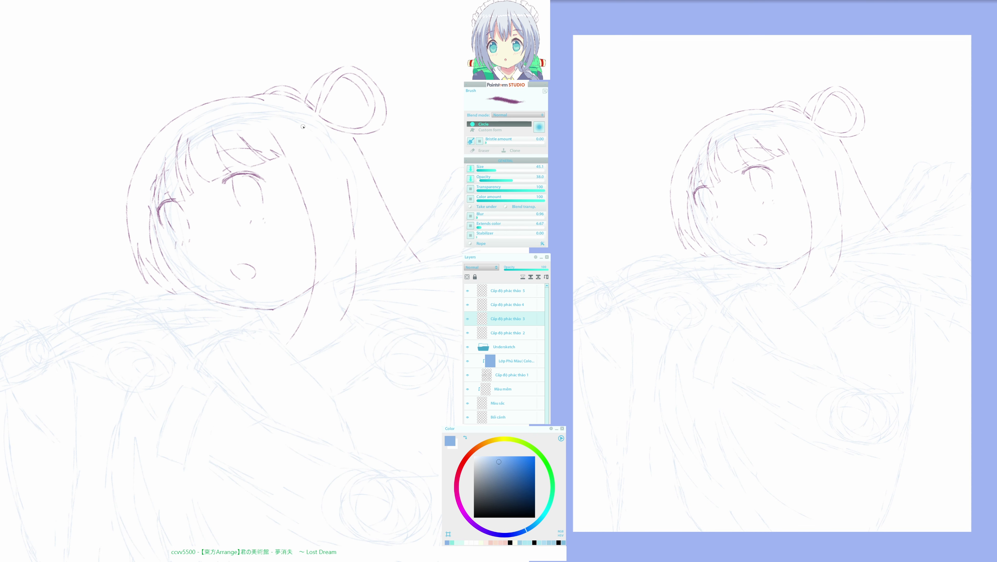
drag(302, 127, 355, 197)
drag(172, 290, 226, 336)
key(h)
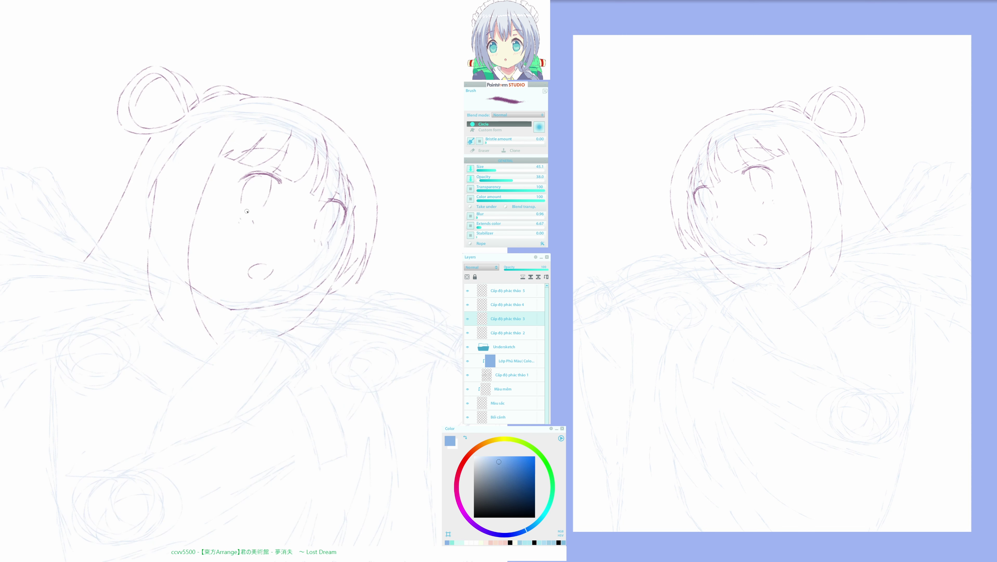
Touch up the iris of the near eye and add pupil detail inside it
key(e)
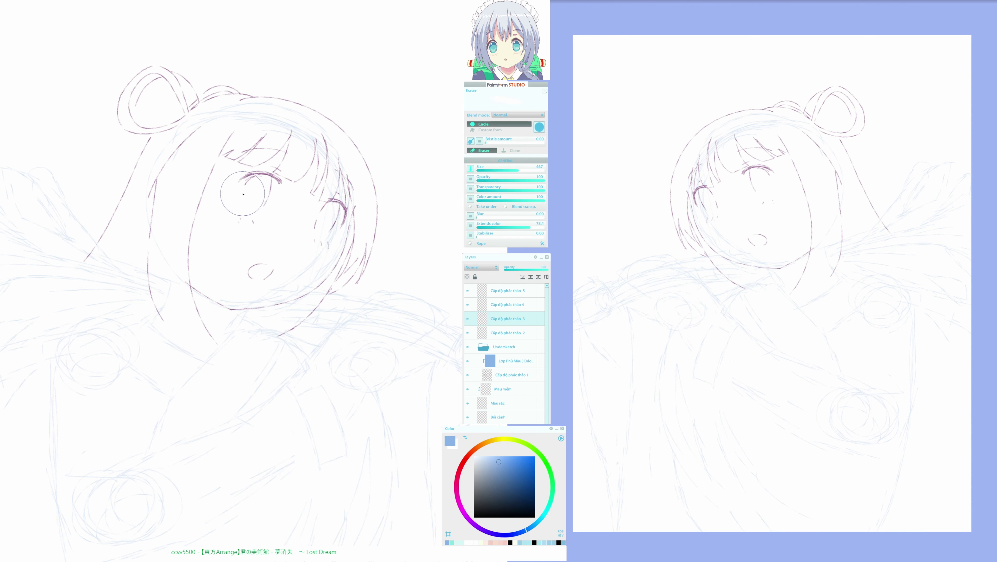
key(b)
key(h)
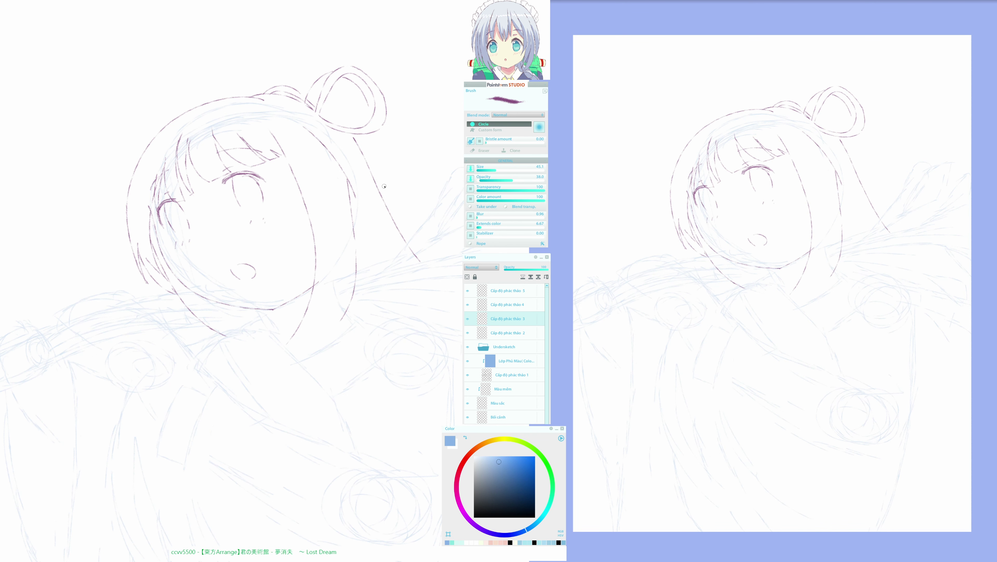
drag(226, 289, 241, 291)
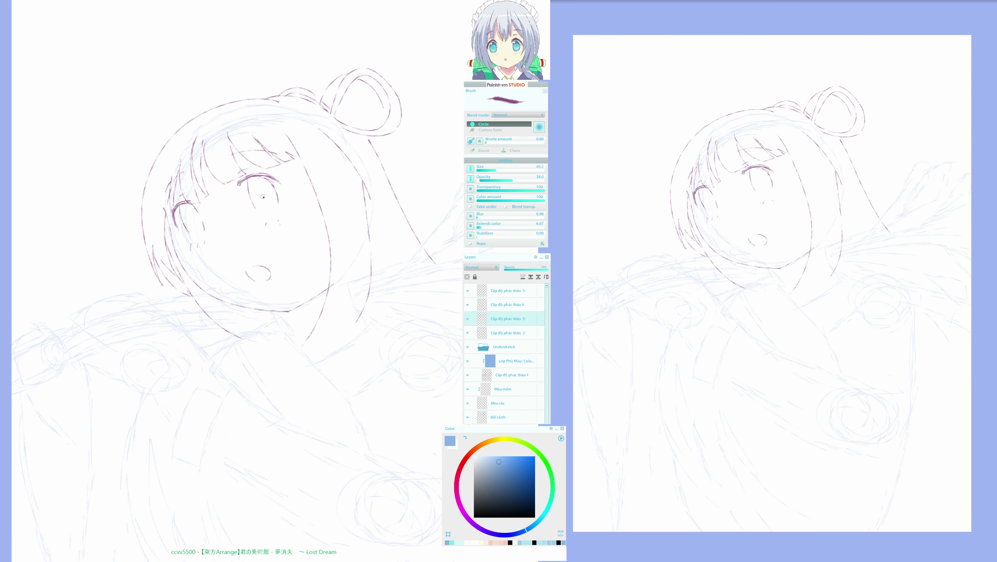
mouse_move(260, 193)
mouse_down()
mouse_move(271, 193)
mouse_move(261, 197)
mouse_up()
Add a long curved strand to the back hair below the bun, undoing and redrawing it until it fits
drag(367, 159, 398, 258)
key(ctrl+z)
drag(371, 166, 378, 264)
key(ctrl+z)
mouse_move(351, 129)
mouse_down()
mouse_move(382, 207)
mouse_move(385, 268)
mouse_up()
Replace the open oval mouth with a tiny one and touch up the end of the near eye's upper lash line
key(e)
mouse_move(281, 273)
mouse_down()
mouse_move(252, 279)
mouse_move(252, 257)
mouse_move(254, 267)
mouse_up()
key(e)
key(e)
drag(237, 184, 253, 178)
key(e)
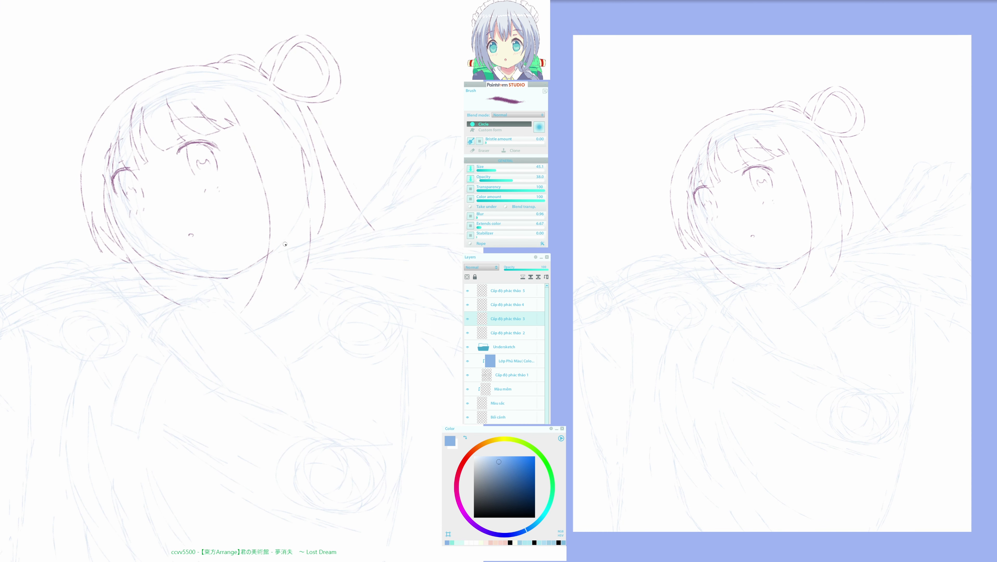
Erase the lower end of the long front lock and redraw it as pointed strands below the jaw
key(e)
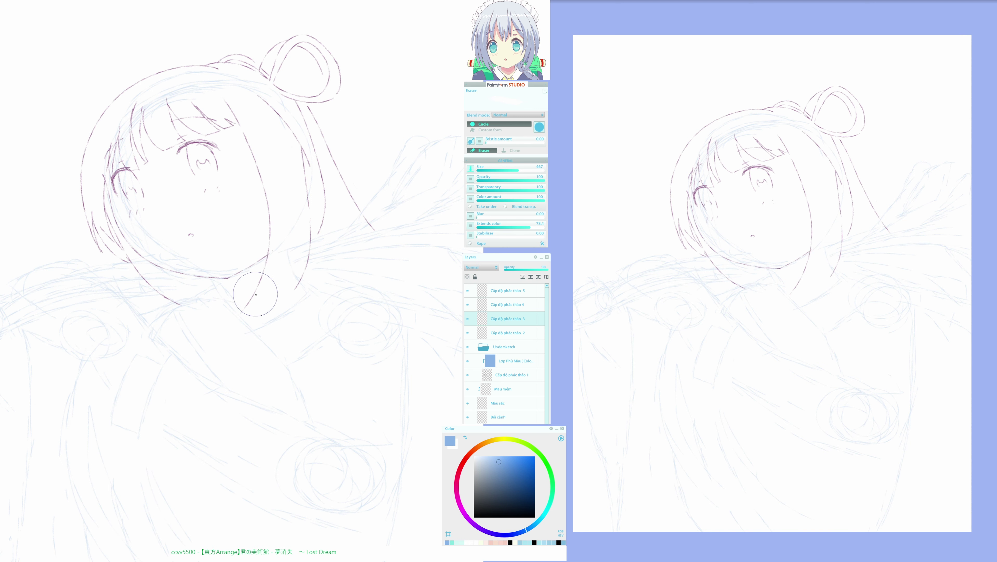
key(b)
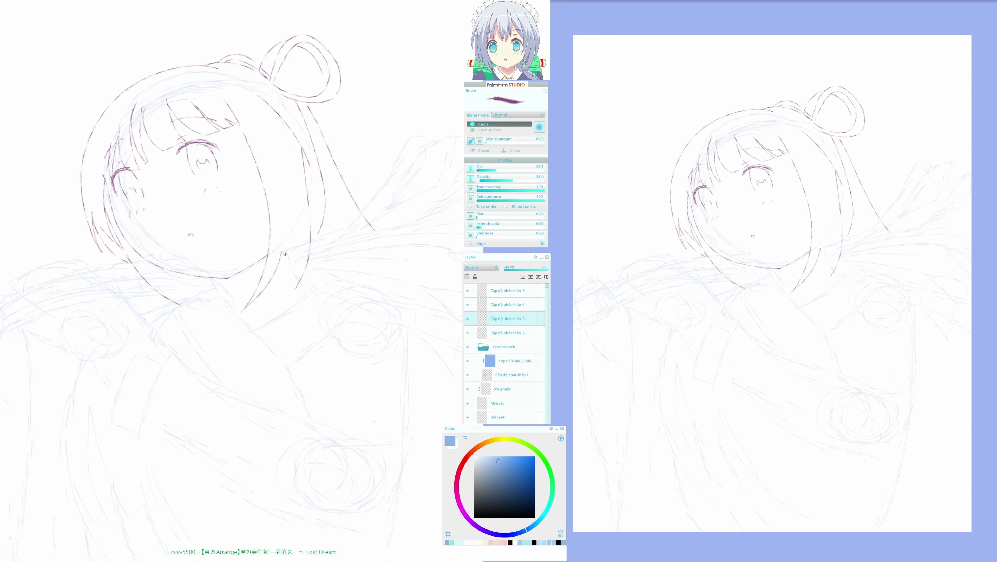
mouse_move(282, 252)
mouse_down()
mouse_move(260, 309)
mouse_move(290, 278)
mouse_up()
Draw the crossed collar lines from the neck down the chest, and the opposite collar flap reaching out to the shoulder
mouse_move(178, 303)
mouse_down()
mouse_move(216, 292)
mouse_move(296, 364)
mouse_up()
drag(174, 313, 242, 391)
drag(293, 362, 329, 424)
drag(312, 277, 255, 328)
drag(307, 274, 347, 299)
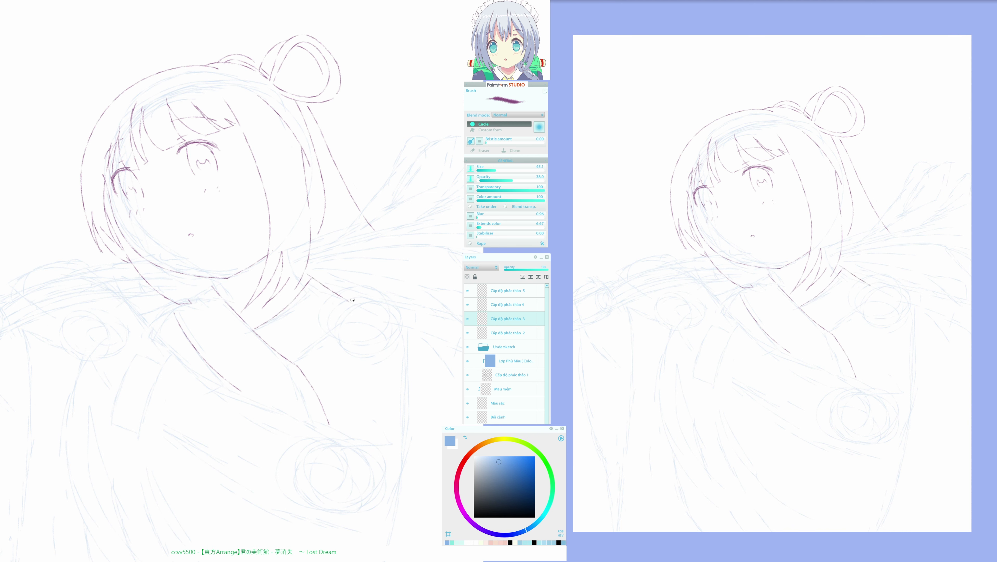
key(ctrl+z)
drag(369, 297, 292, 357)
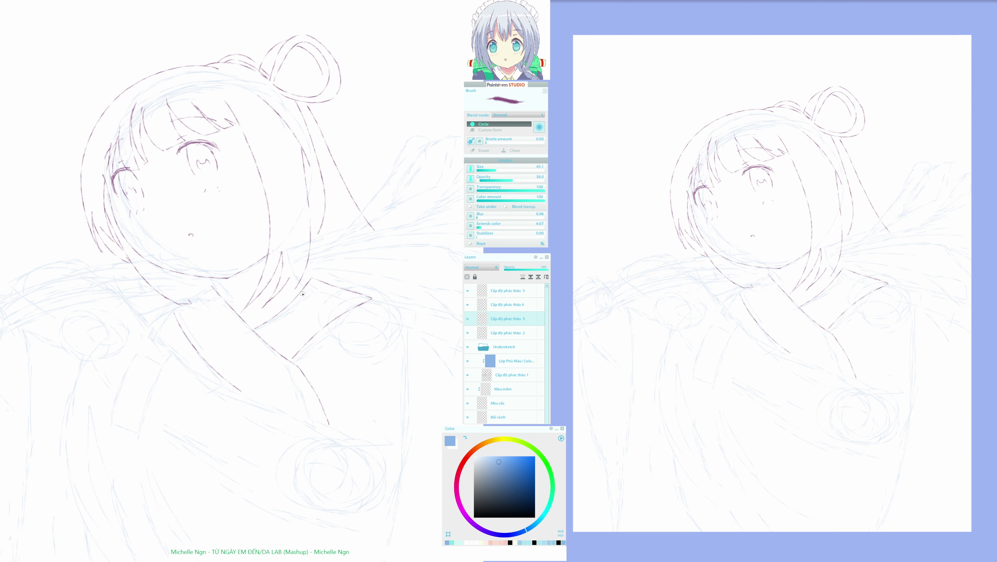
Erase the overlap between the collar and the hair tips, then redraw the collar edge beside the neck
key(e)
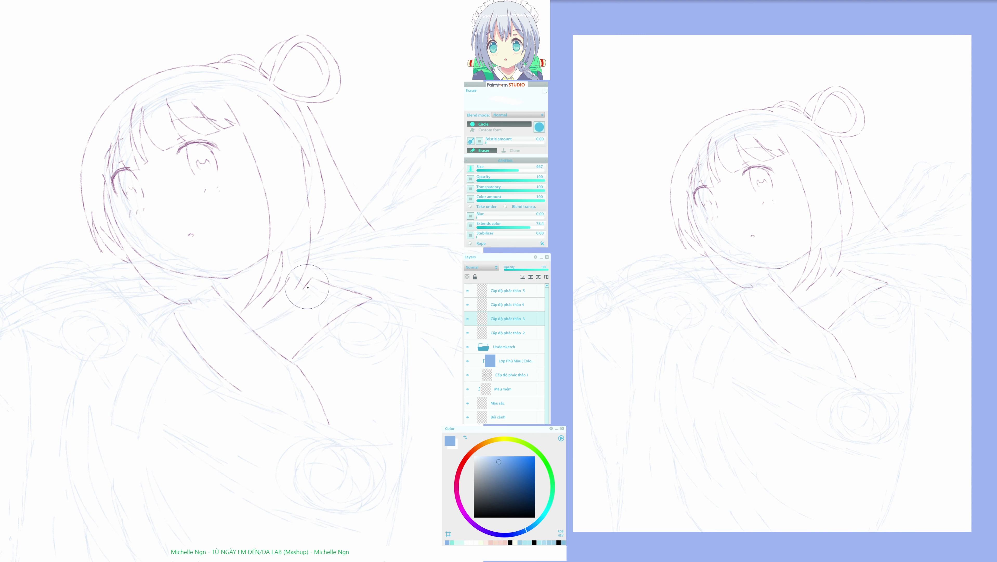
key(b)
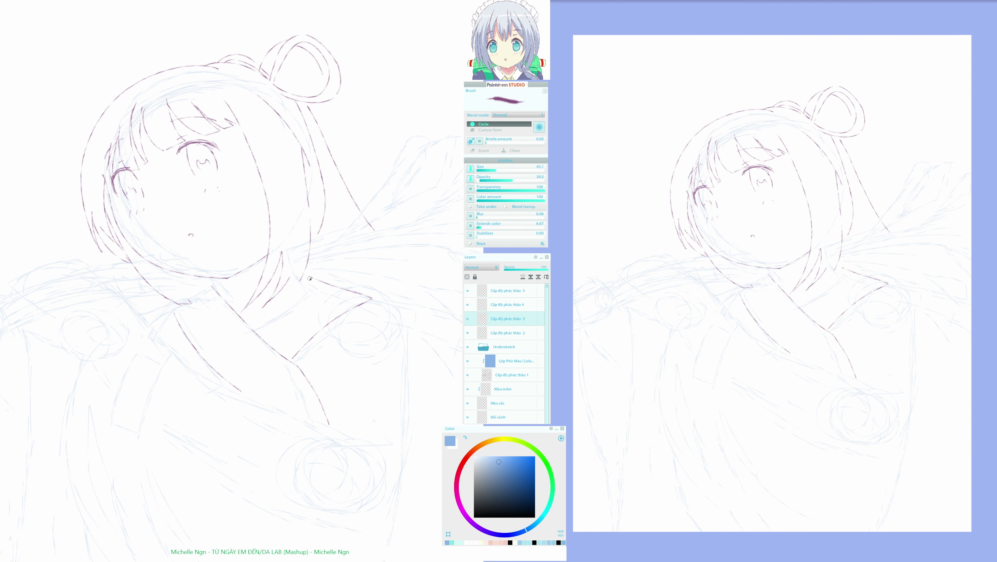
drag(310, 279, 259, 320)
drag(300, 354, 275, 369)
drag(302, 318, 290, 324)
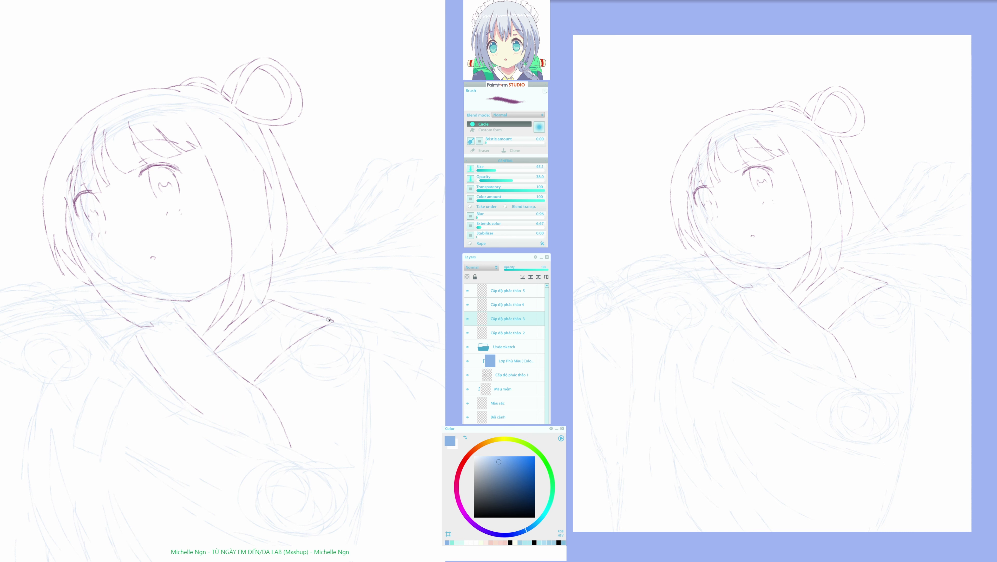
Outline the right shoulder and sleeve down to the hem, the garment edge across the chest, and the curved left sleeve
mouse_move(340, 321)
mouse_down()
mouse_move(360, 342)
mouse_move(370, 382)
mouse_move(356, 436)
mouse_move(359, 492)
mouse_move(313, 294)
mouse_move(278, 465)
mouse_up()
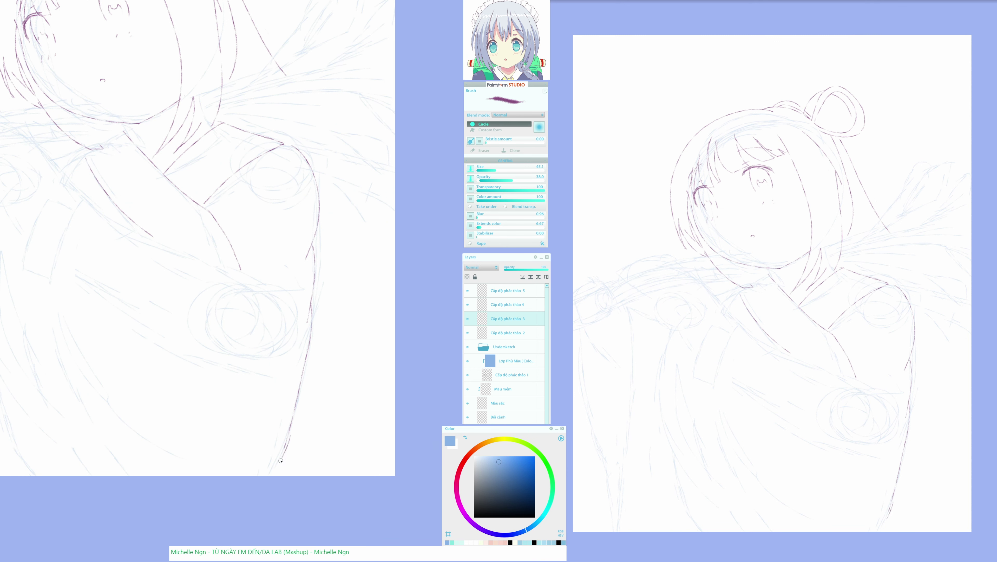
drag(201, 381, 257, 434)
mouse_move(140, 243)
mouse_down()
mouse_move(273, 325)
mouse_move(292, 394)
mouse_up()
drag(262, 312, 304, 351)
mouse_move(137, 261)
mouse_down()
mouse_move(222, 309)
mouse_move(187, 250)
mouse_move(133, 312)
mouse_move(115, 416)
mouse_up()
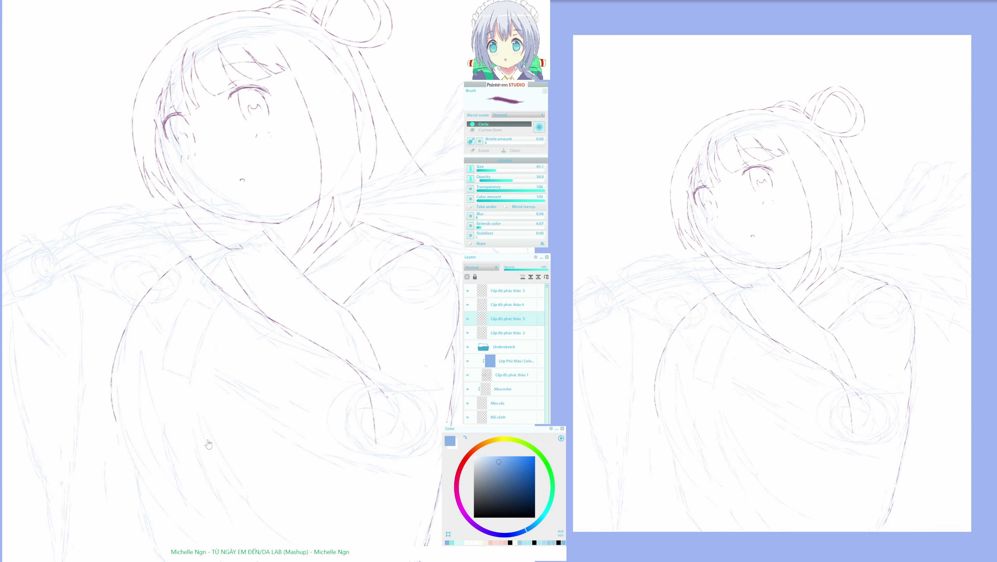
Clean up the upper end of the left sleeve line where it meets the collar
drag(207, 438, 211, 444)
key(e)
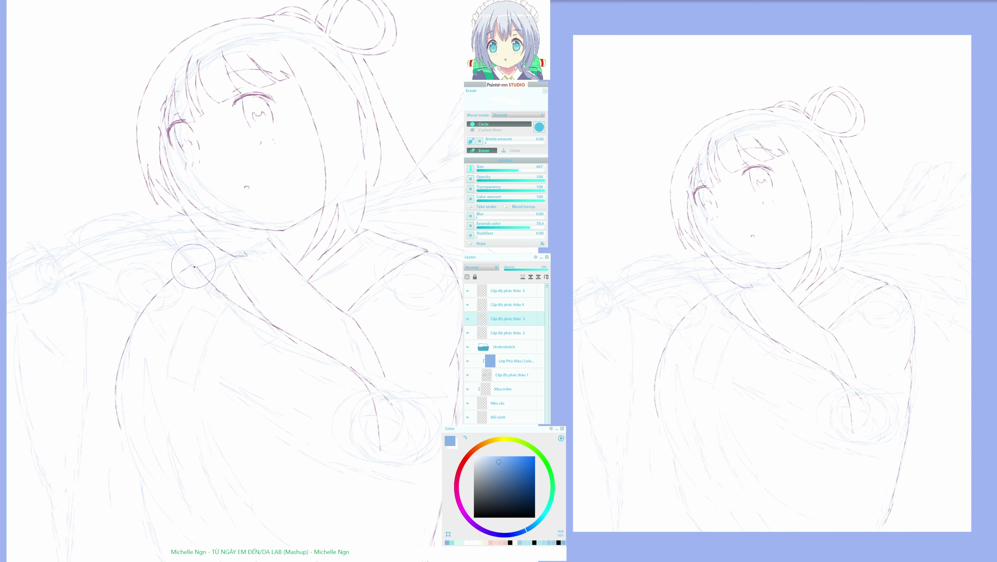
key(b)
drag(194, 399, 226, 343)
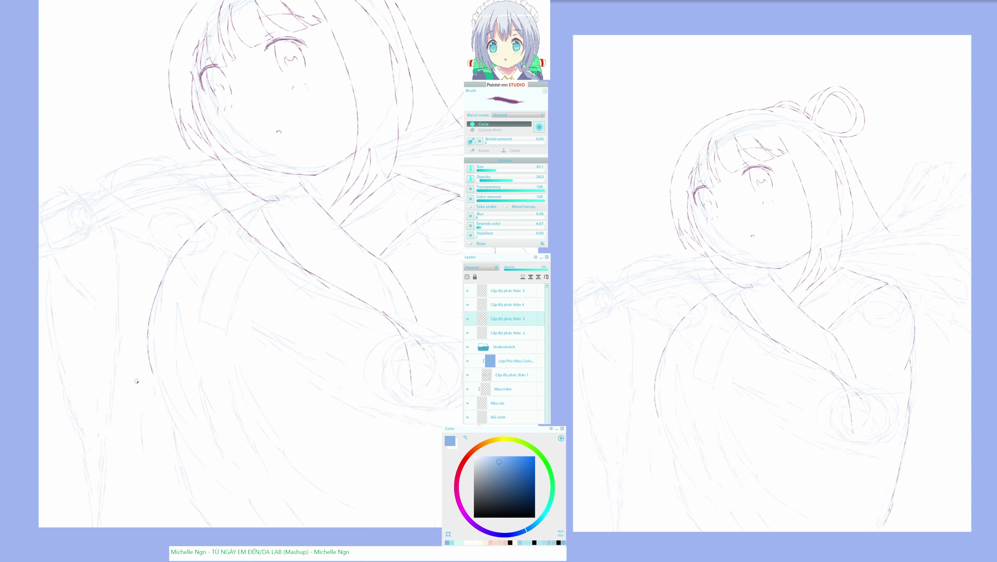
Extend the curved left sleeve line down toward the hem, redoing the first attempt and adding the lower garment edge
drag(151, 370, 198, 491)
key(ctrl+z)
drag(175, 447, 198, 515)
drag(150, 385, 196, 425)
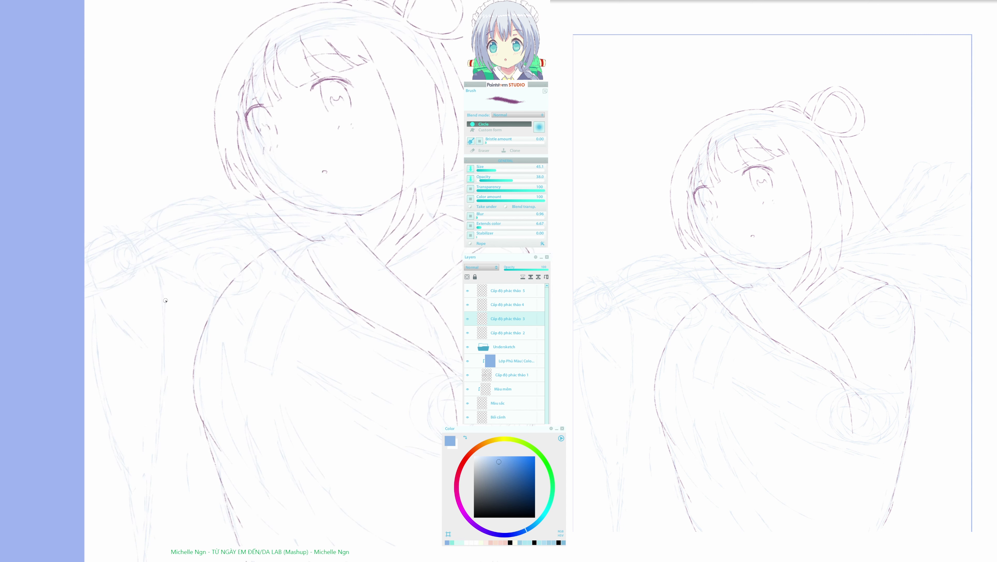
Draw the long tapering outline of the hanging sleeve beneath the raised hand, including its upper edge
mouse_move(155, 270)
mouse_down()
mouse_move(166, 388)
mouse_move(152, 499)
mouse_up()
mouse_move(95, 299)
mouse_down()
mouse_move(96, 345)
mouse_move(138, 478)
mouse_move(142, 555)
mouse_up()
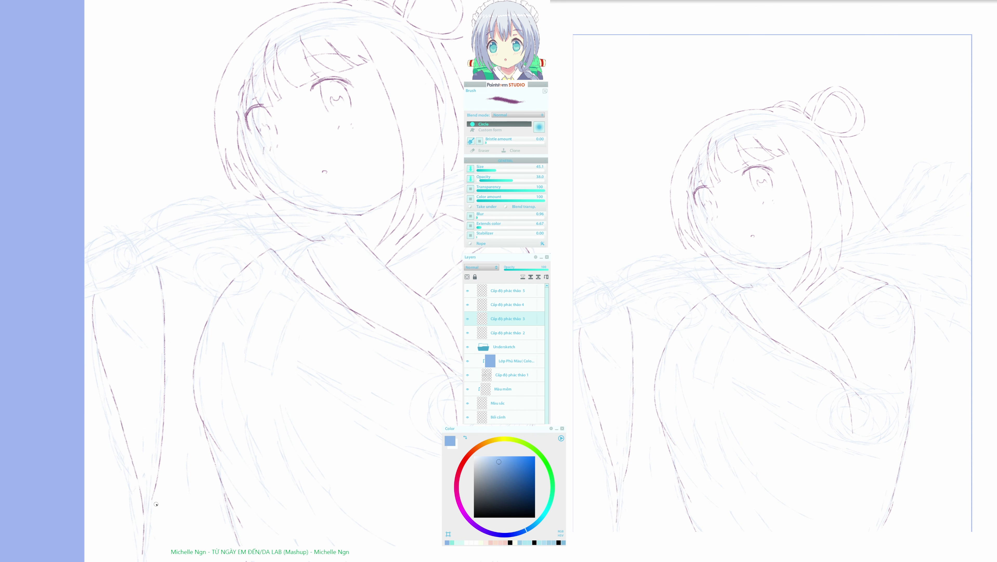
drag(152, 498, 149, 559)
drag(188, 357, 194, 445)
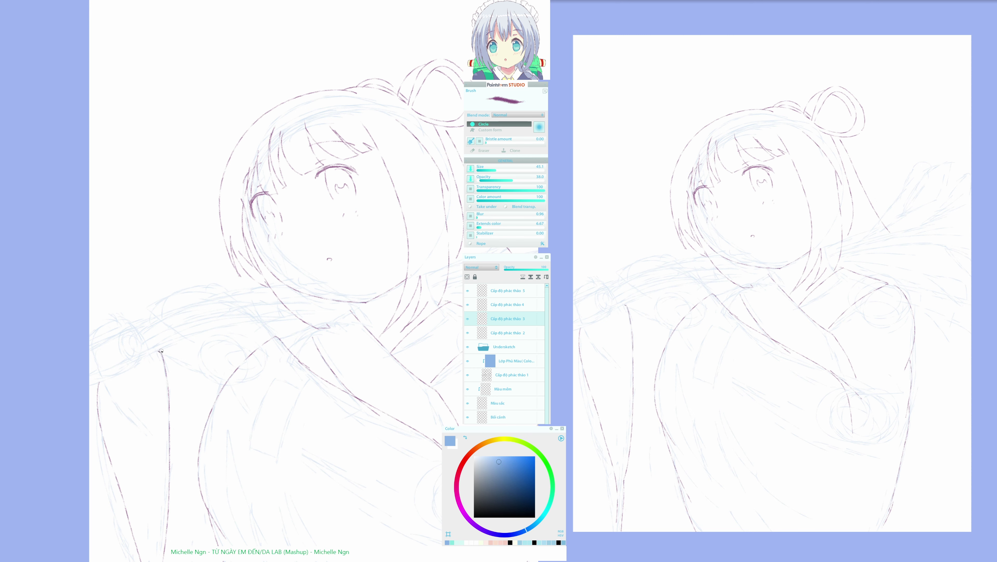
drag(161, 351, 188, 362)
Draw the narrow rectangular slit on the front of the shoulder, below the crossed collar
drag(281, 388, 164, 342)
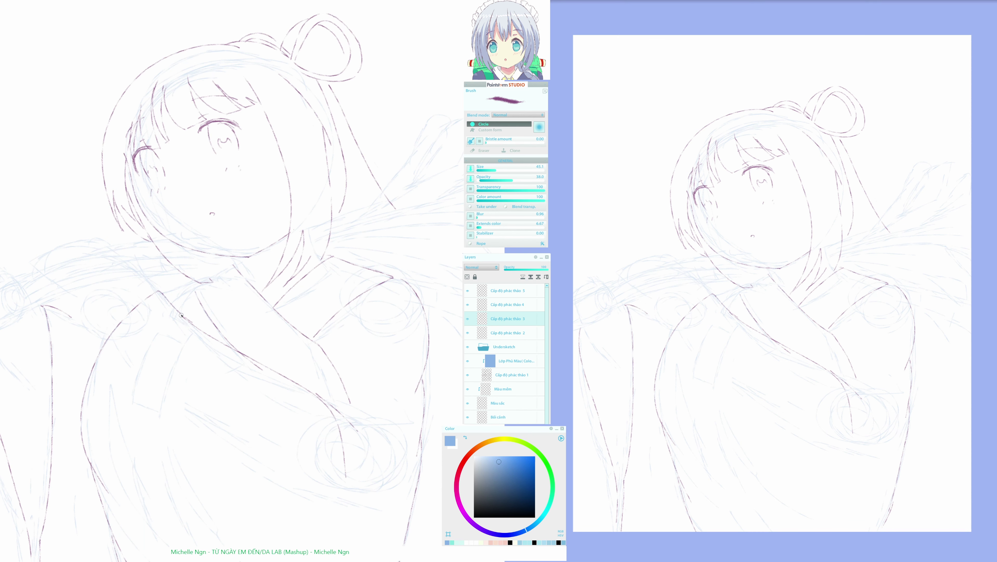
mouse_move(173, 308)
mouse_down()
mouse_move(171, 318)
mouse_move(197, 335)
mouse_move(138, 374)
mouse_move(130, 408)
mouse_up()
key(e)
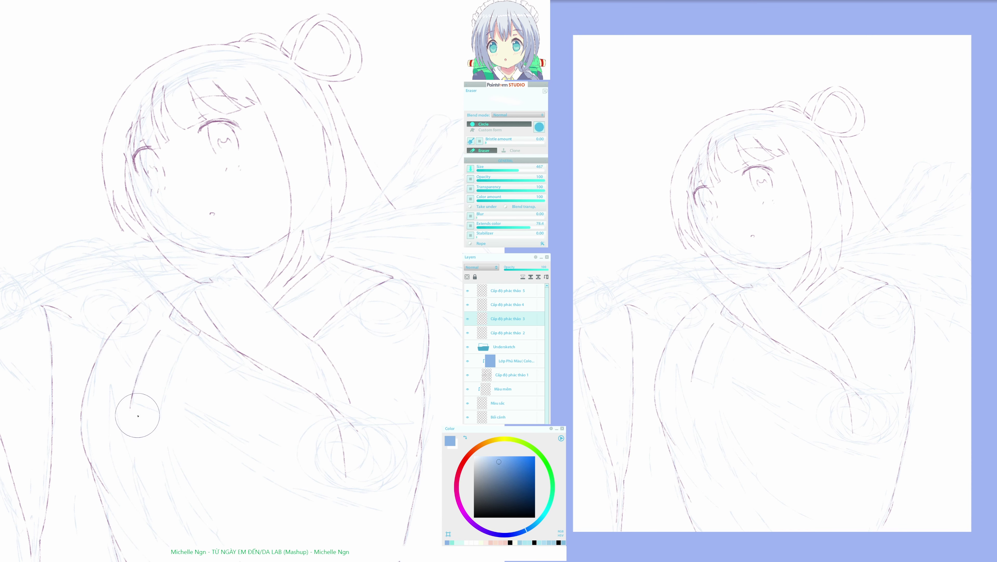
key(b)
mouse_move(131, 404)
mouse_down()
mouse_move(160, 414)
mouse_move(177, 338)
mouse_up()
mouse_move(151, 486)
mouse_down()
mouse_move(112, 373)
mouse_move(110, 405)
mouse_move(127, 439)
mouse_up()
Add long curved fold lines to the garment below the shoulder slit
drag(127, 358, 161, 447)
drag(147, 481, 163, 504)
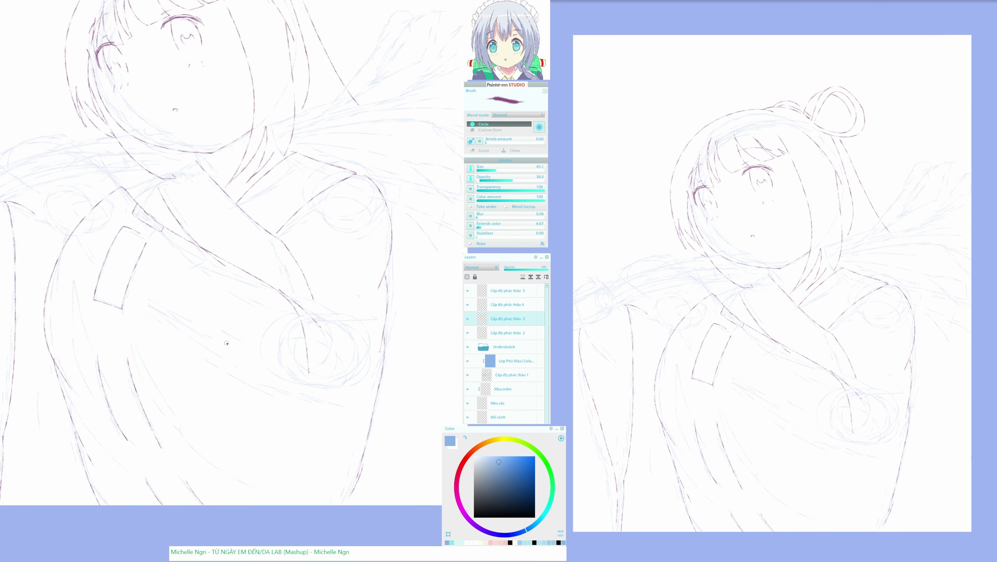
drag(208, 354, 219, 440)
drag(197, 394, 256, 473)
Outline the upper and lower edges of the raised forearm, cleaning up where they meet the hanging sleeve
mouse_move(193, 342)
mouse_down()
mouse_move(128, 286)
mouse_move(59, 310)
mouse_up()
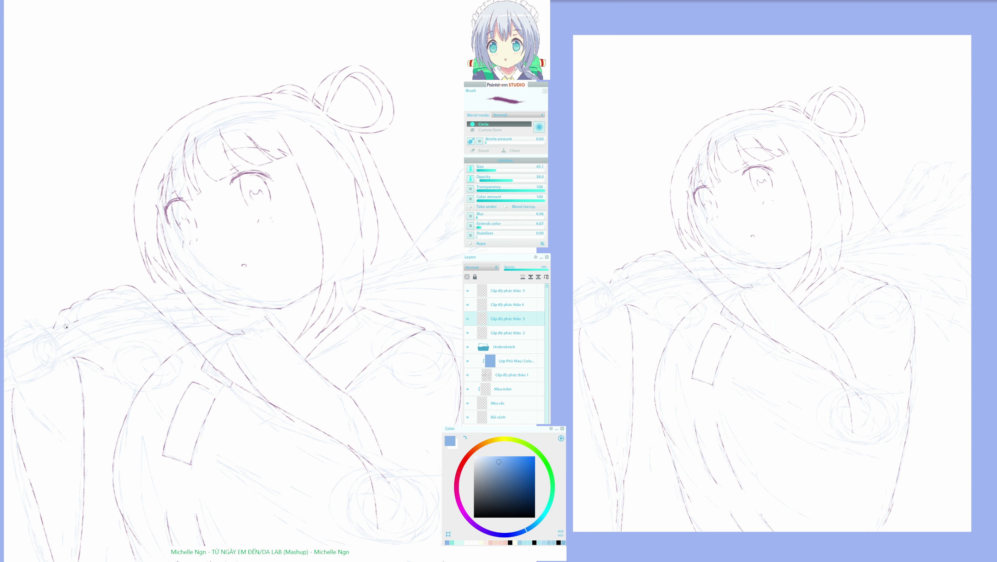
drag(65, 326, 93, 359)
key(ctrl+z)
key(e)
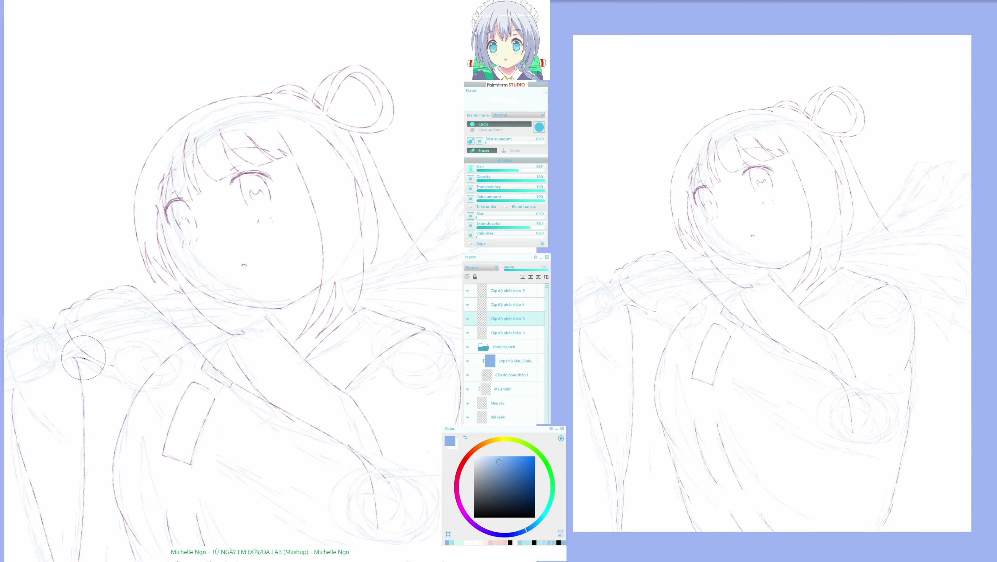
key(b)
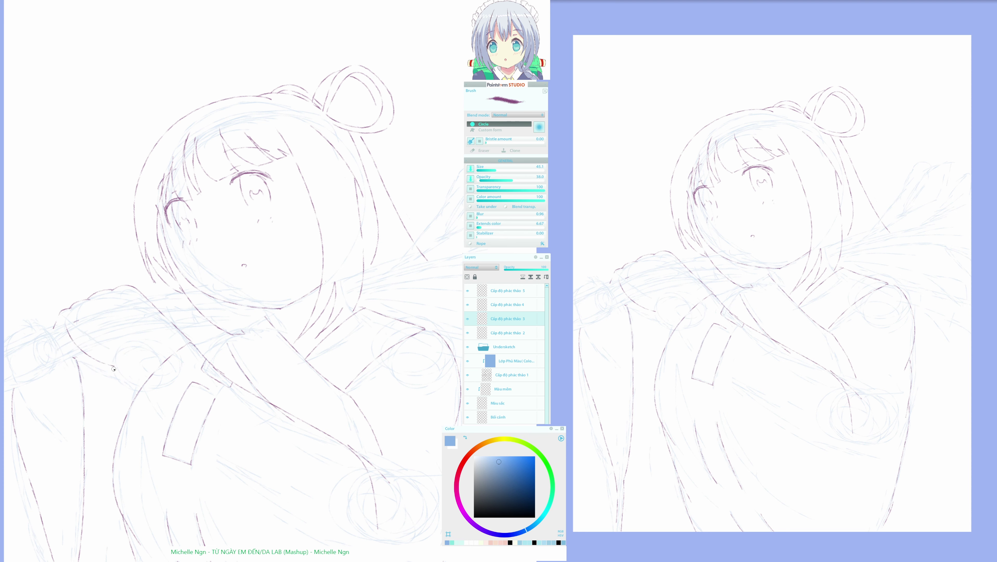
drag(146, 432, 141, 437)
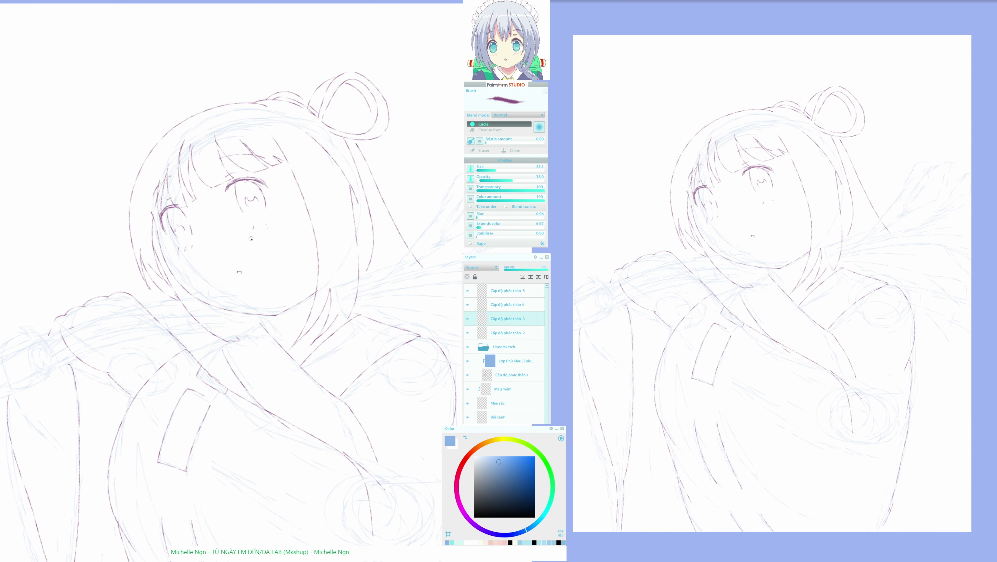
Erase and redraw the outer hair contour beside the eye nearer the raised arm
scroll(172, 295, up, 3)
key(e)
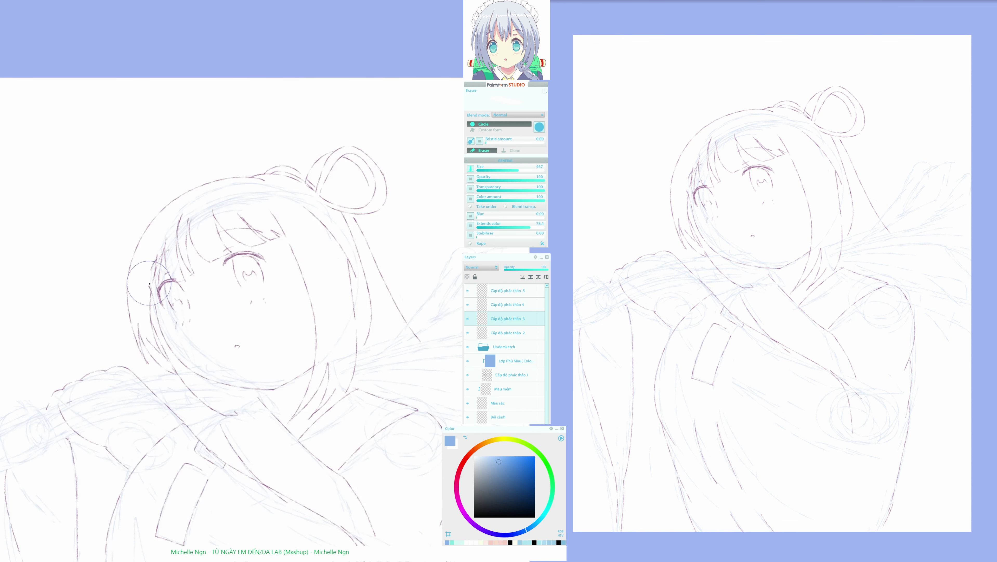
mouse_move(148, 278)
mouse_down()
mouse_move(156, 302)
mouse_move(144, 266)
mouse_up()
key(b)
drag(142, 274, 144, 258)
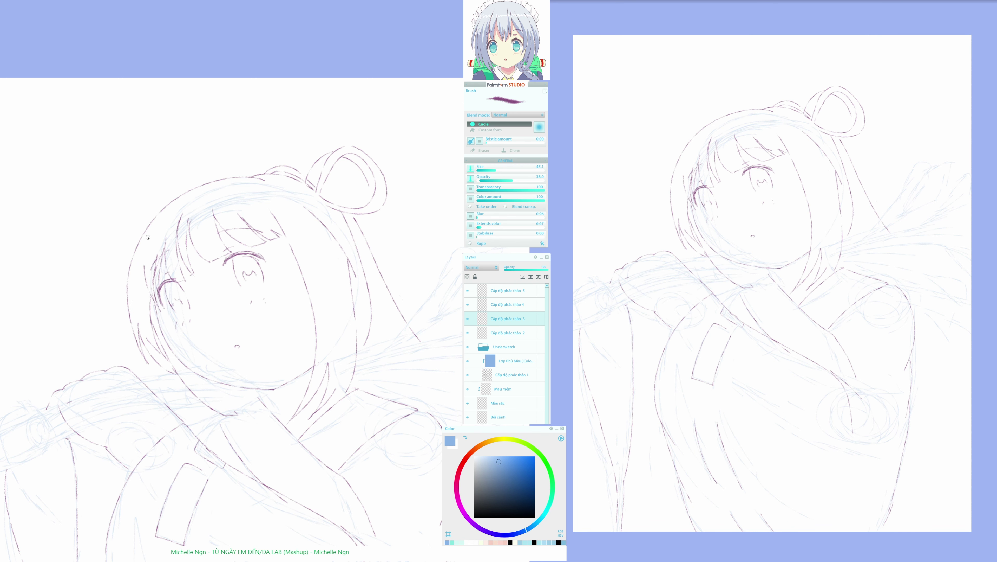
Check the sketch mirrored, tidy the lines around the hair tips and draw the neck line under the jaw
key(h)
key(h)
mouse_move(263, 396)
mouse_down()
mouse_move(131, 343)
mouse_move(174, 353)
mouse_move(212, 330)
mouse_up()
key(e)
key(b)
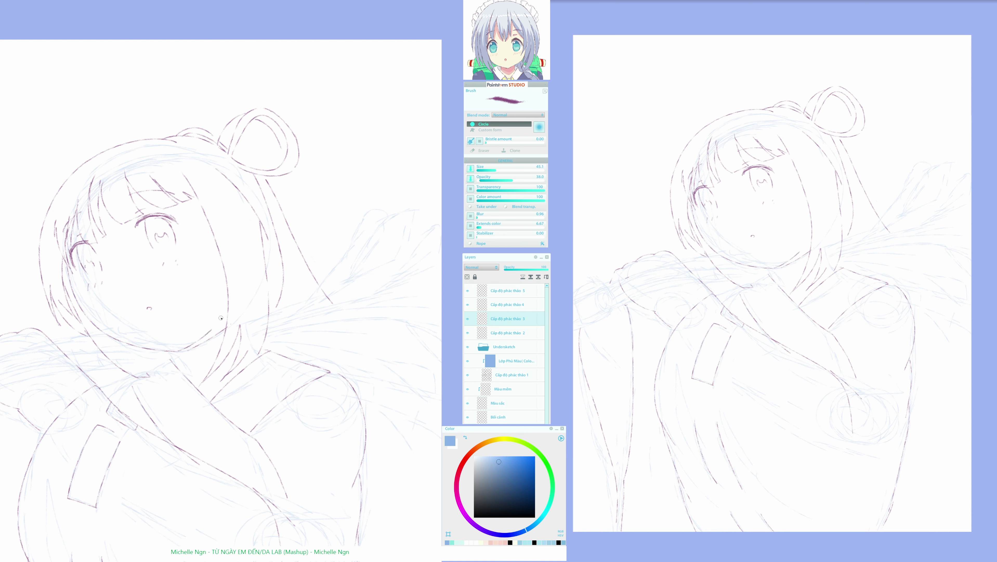
key(e)
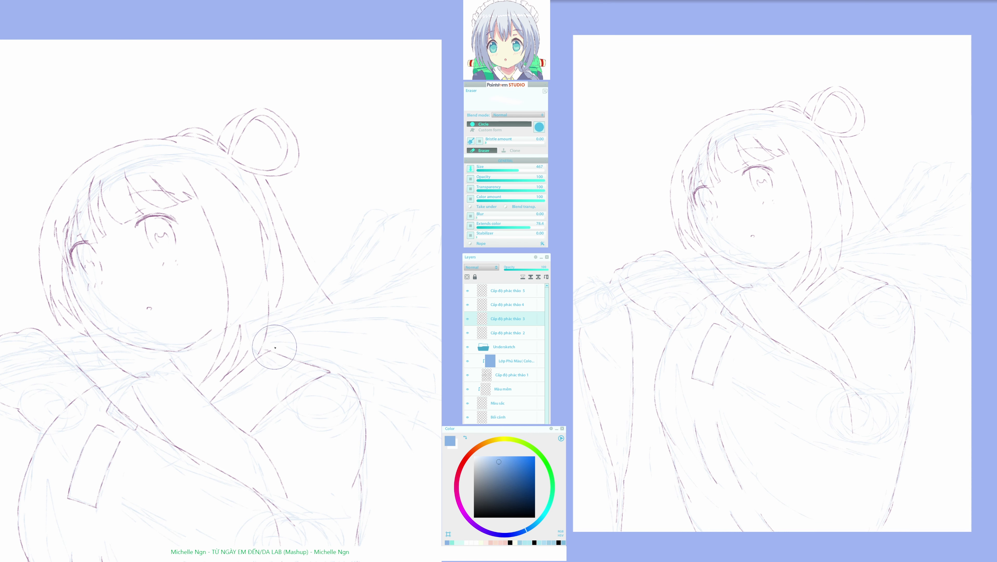
key(b)
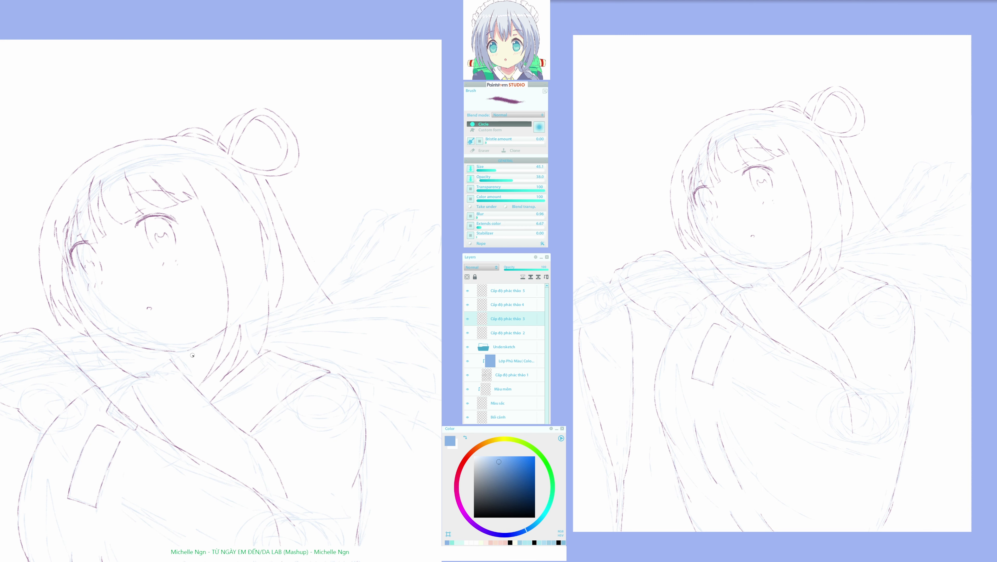
drag(190, 350, 209, 369)
Redraw the shoulder line higher, from the hair tips out to the sleeve, and check the sketch mirrored
drag(271, 330, 325, 370)
key(e)
key(b)
mouse_move(265, 353)
mouse_down()
mouse_move(282, 345)
mouse_move(345, 364)
mouse_move(329, 373)
mouse_move(362, 384)
mouse_move(366, 396)
mouse_up()
key(h)
key(h)
Refine the short lines below the jaw where the collar meets the raised arm's sleeve
drag(155, 370, 177, 366)
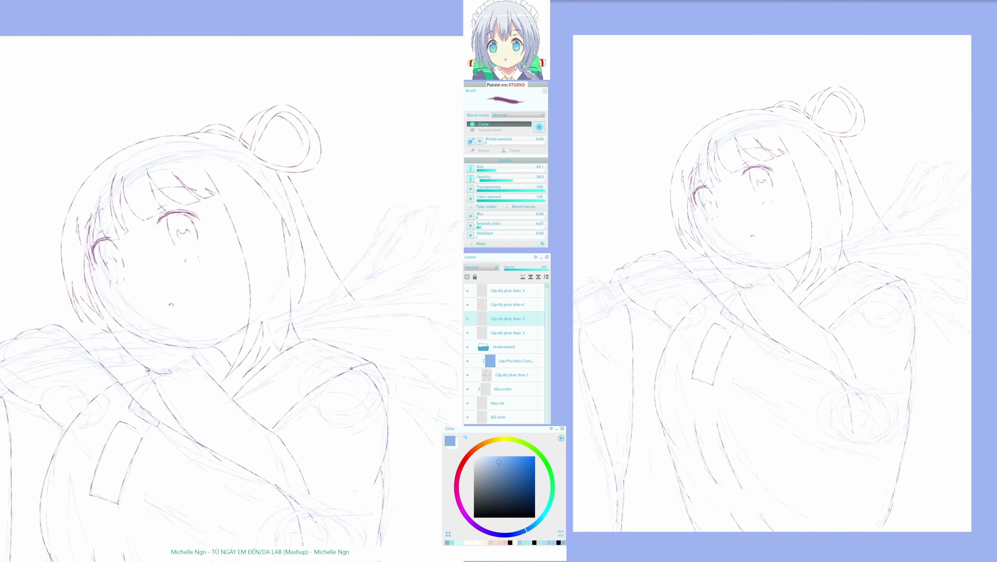
mouse_move(159, 364)
mouse_down()
mouse_move(190, 350)
mouse_move(195, 358)
mouse_move(288, 347)
mouse_up()
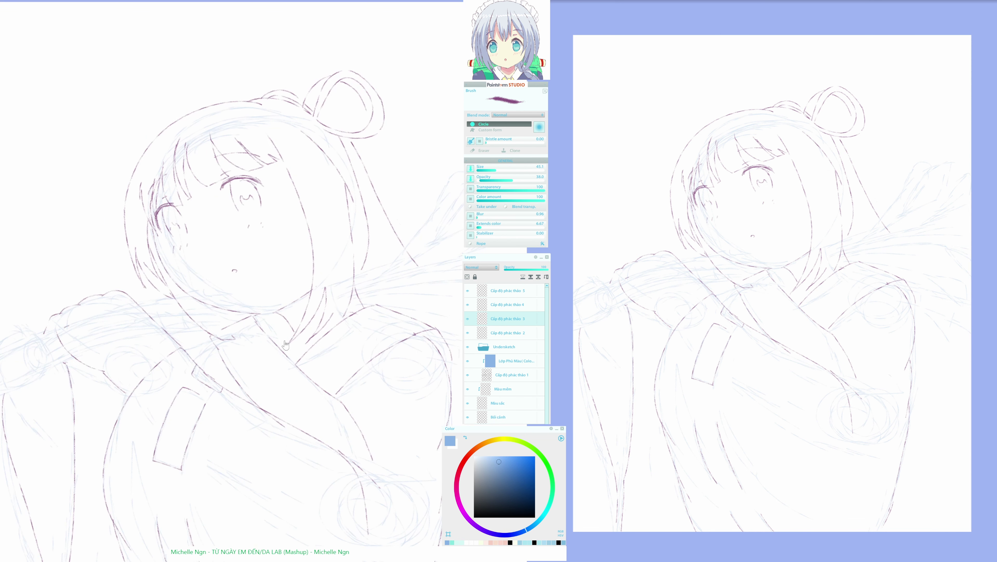
drag(209, 339, 201, 345)
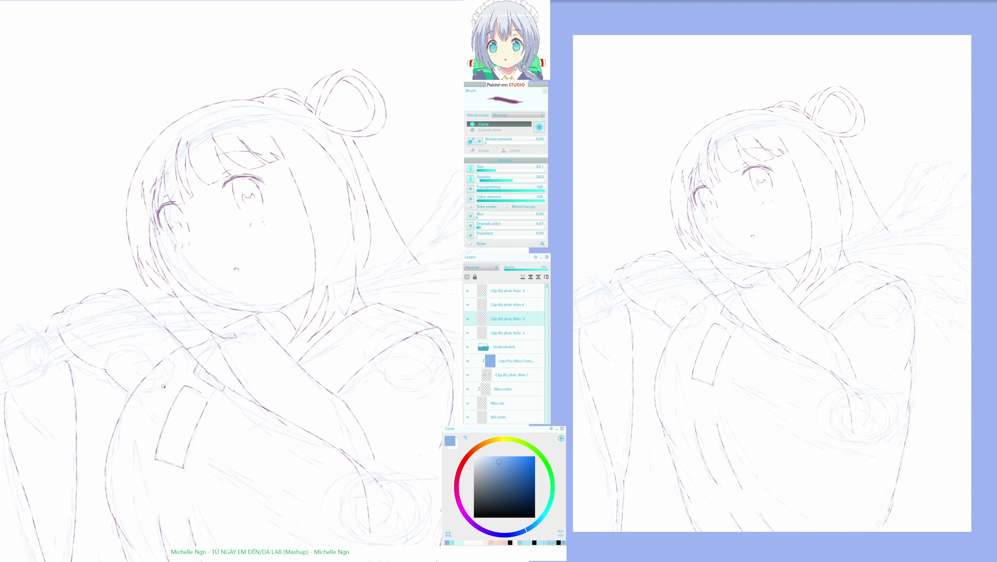
drag(176, 432, 199, 343)
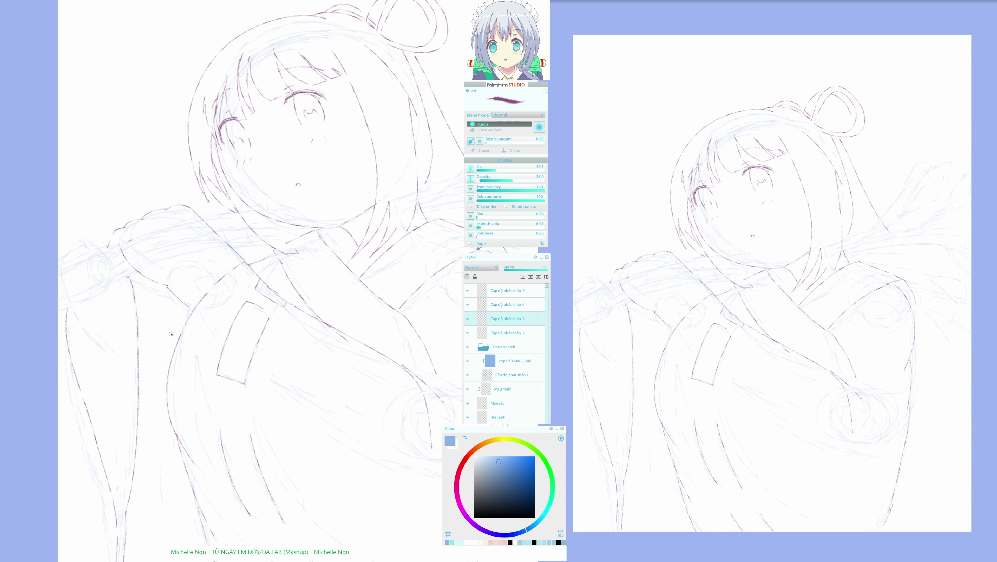
Add fold lines inside the hanging sleeve and along the front of the garment
drag(152, 290, 154, 356)
drag(181, 301, 180, 338)
drag(131, 279, 144, 278)
drag(241, 446, 213, 415)
drag(195, 461, 215, 478)
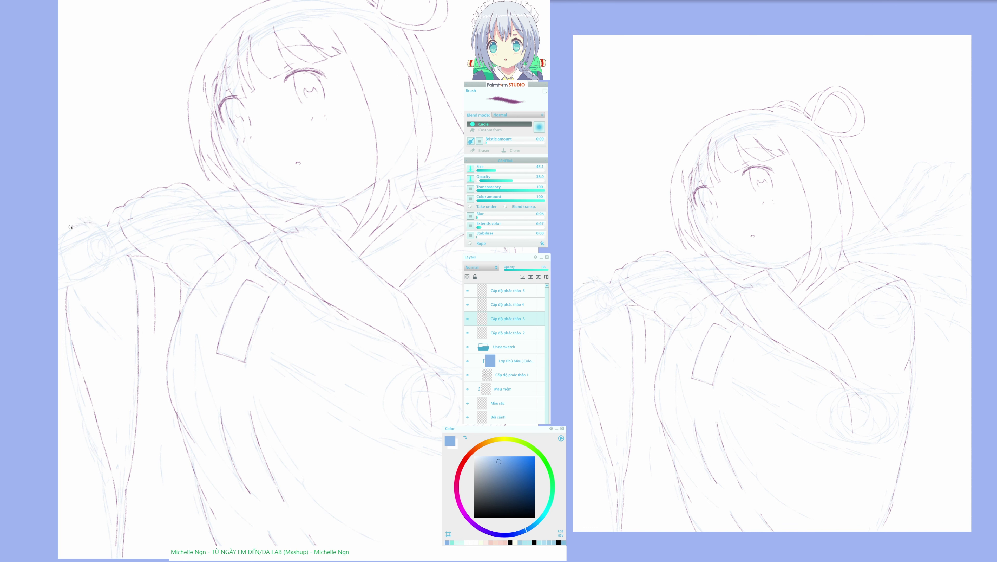
Draw the clenched hand at the end of the raised arm and erase the sleeve lines overlapping it
mouse_move(91, 227)
mouse_down()
mouse_move(76, 246)
mouse_move(80, 227)
mouse_move(74, 242)
mouse_move(93, 274)
mouse_move(113, 266)
mouse_move(73, 224)
mouse_move(62, 236)
mouse_move(98, 284)
mouse_up()
key(ctrl+z)
key(e)
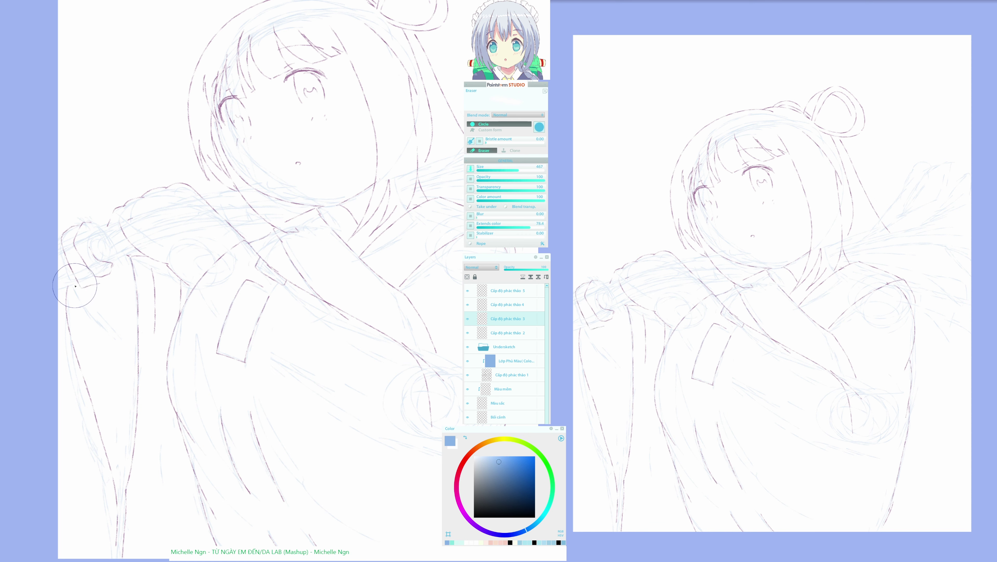
key(b)
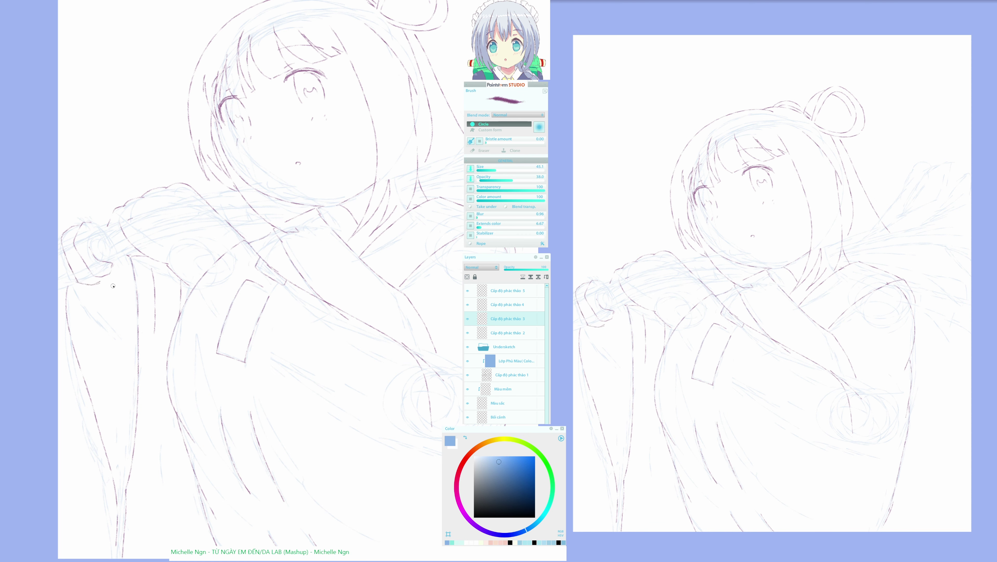
drag(99, 358, 77, 384)
Draw the branch stems between the hand and the neck, then clean up the sleeve edge beneath the fist
mouse_move(203, 230)
mouse_down()
mouse_move(134, 267)
mouse_move(179, 284)
mouse_move(156, 294)
mouse_up()
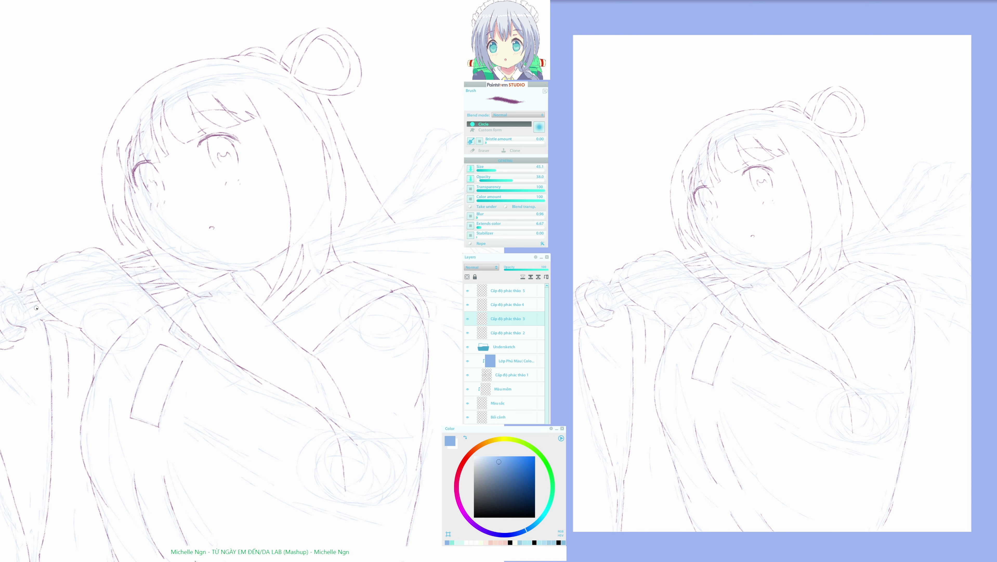
mouse_move(23, 307)
mouse_down()
mouse_move(52, 310)
mouse_move(33, 317)
mouse_move(147, 300)
mouse_up()
key(e)
drag(87, 336, 90, 335)
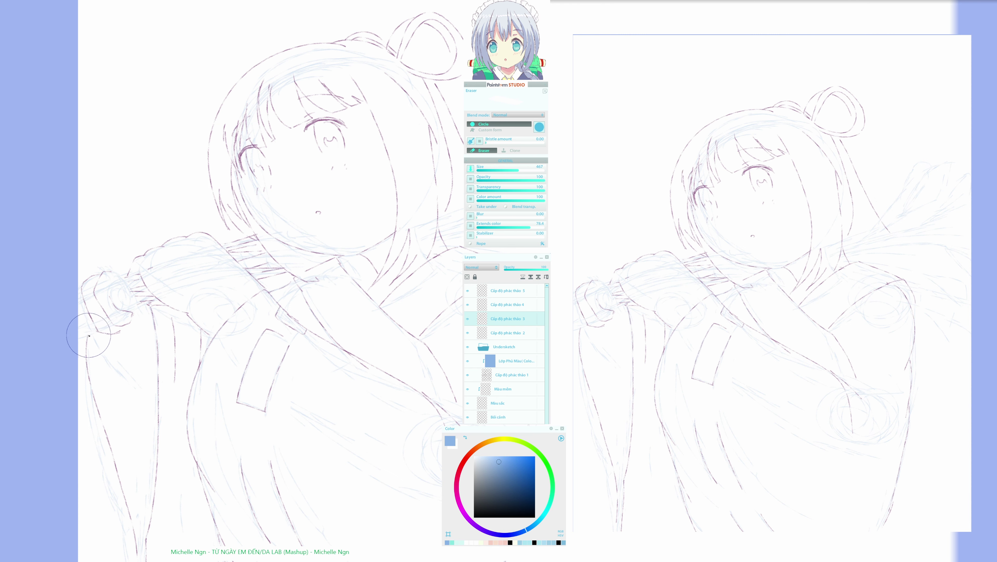
key(e)
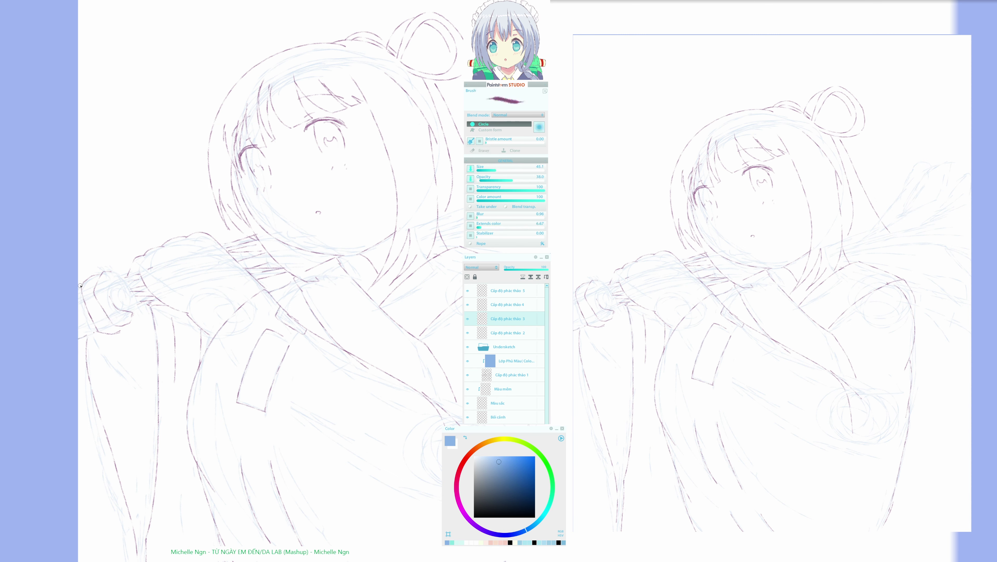
mouse_move(79, 320)
mouse_down()
mouse_move(118, 334)
mouse_move(109, 335)
mouse_up()
Refine the fist by erasing overlapping lines and redrawing the fingers and the stem tip above them
key(e)
key(e)
mouse_move(124, 272)
mouse_down()
mouse_move(112, 260)
mouse_move(113, 270)
mouse_up()
drag(146, 334, 150, 344)
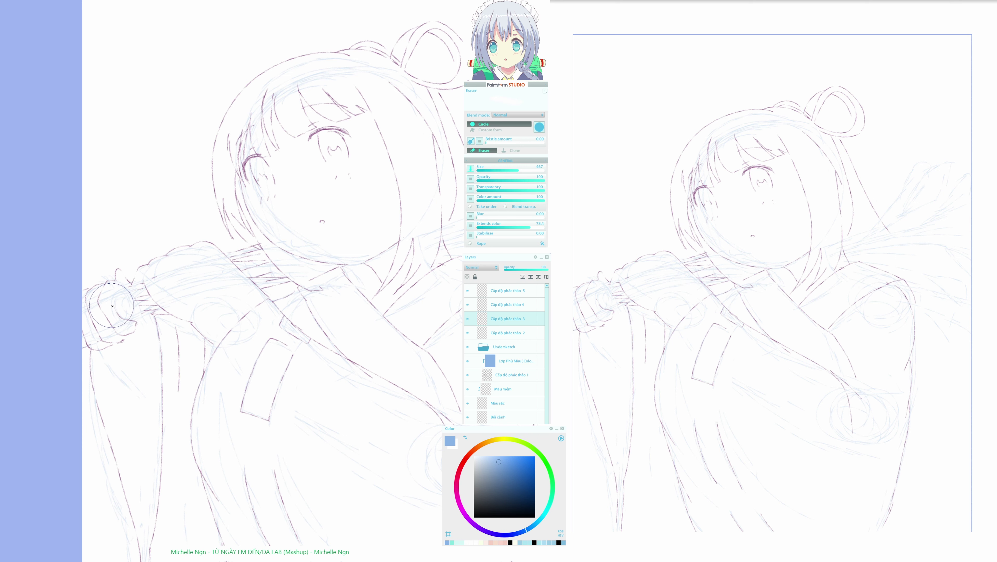
mouse_move(115, 306)
mouse_down()
mouse_move(124, 320)
mouse_move(120, 291)
mouse_up()
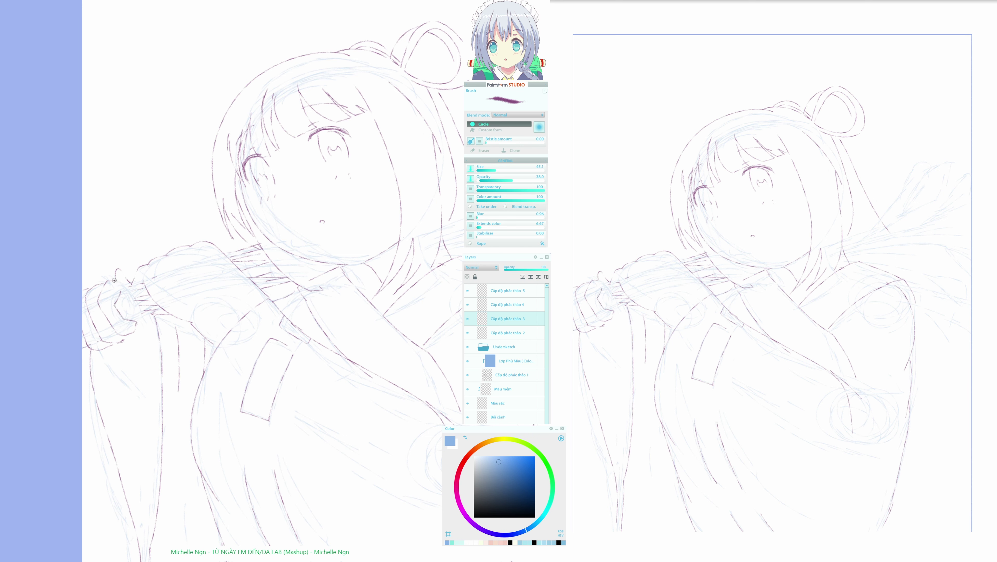
drag(153, 387, 170, 369)
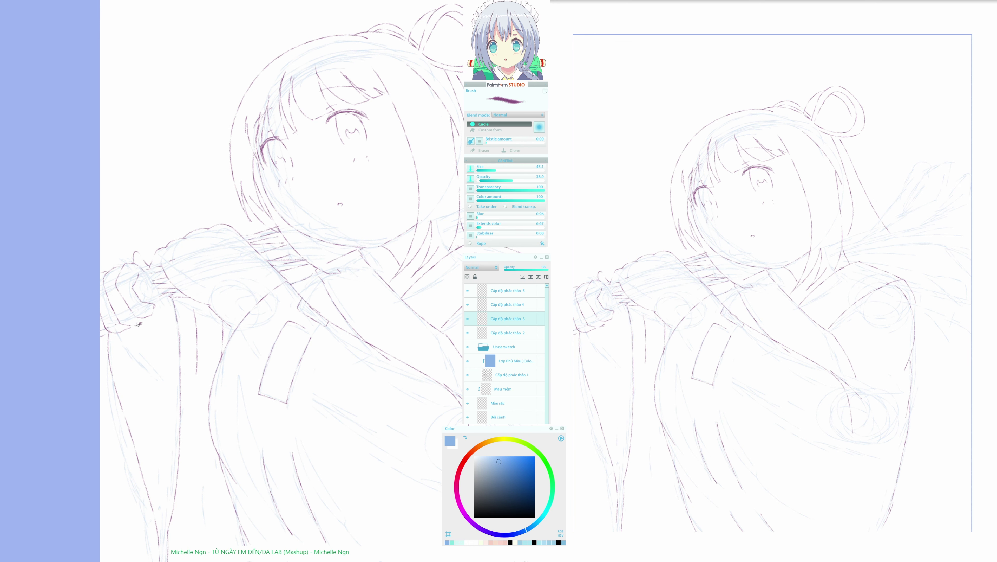
Clean up the underside of the fist and draw a diagonal fold across the hanging sleeve
key(e)
key(b)
drag(231, 347, 148, 355)
drag(36, 344, 88, 412)
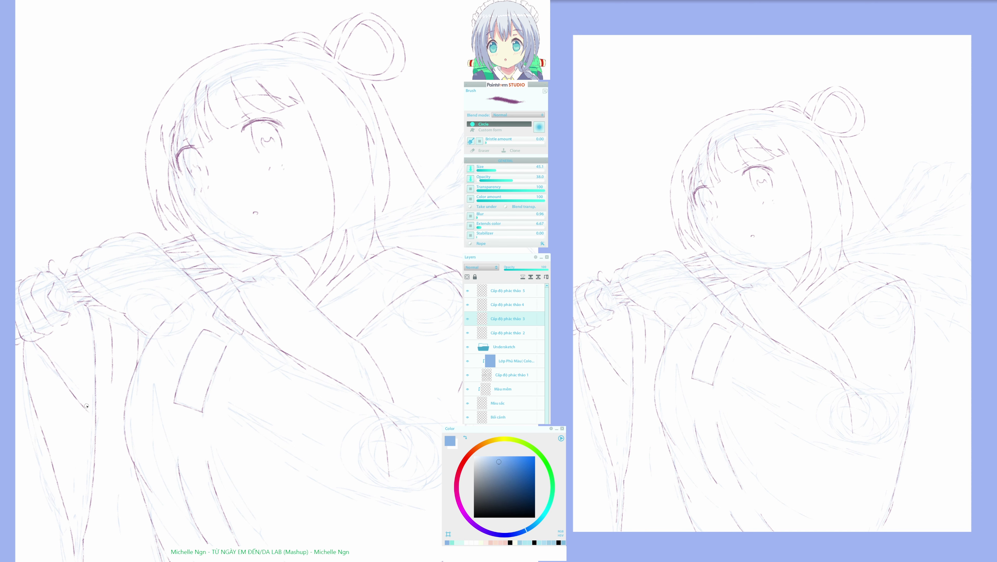
Draw the leafy sprig rising behind the shoulder, with a pointed top leaf and smaller side leaves
drag(209, 456, 154, 450)
mouse_move(346, 220)
mouse_down()
mouse_move(289, 215)
mouse_move(381, 135)
mouse_up()
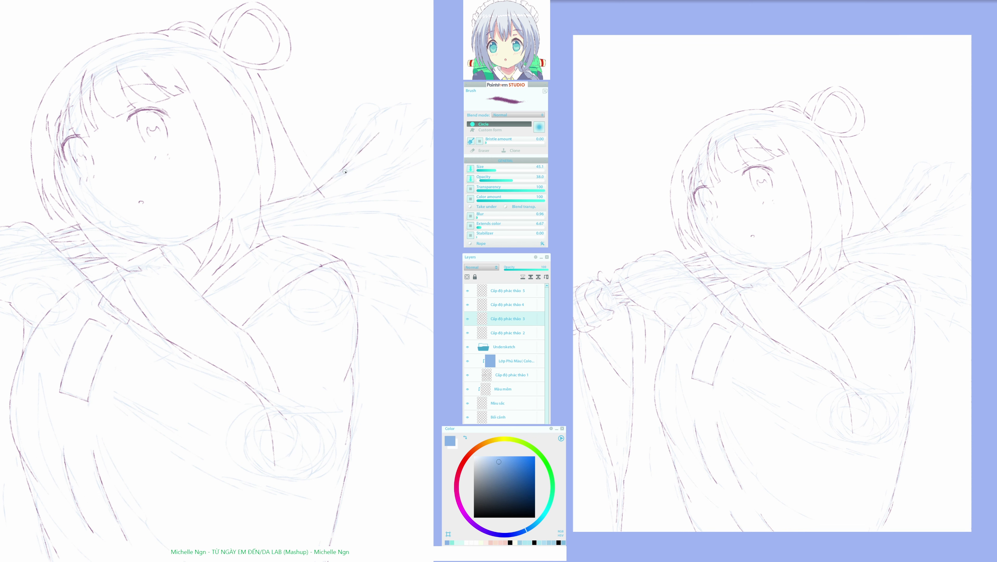
mouse_move(347, 165)
mouse_down()
mouse_move(374, 134)
mouse_move(389, 89)
mouse_move(394, 120)
mouse_move(378, 133)
mouse_move(412, 148)
mouse_move(402, 159)
mouse_move(366, 153)
mouse_move(341, 168)
mouse_move(355, 116)
mouse_move(360, 133)
mouse_move(340, 170)
mouse_move(372, 169)
mouse_move(382, 185)
mouse_move(339, 180)
mouse_move(327, 165)
mouse_move(329, 142)
mouse_move(331, 173)
mouse_up()
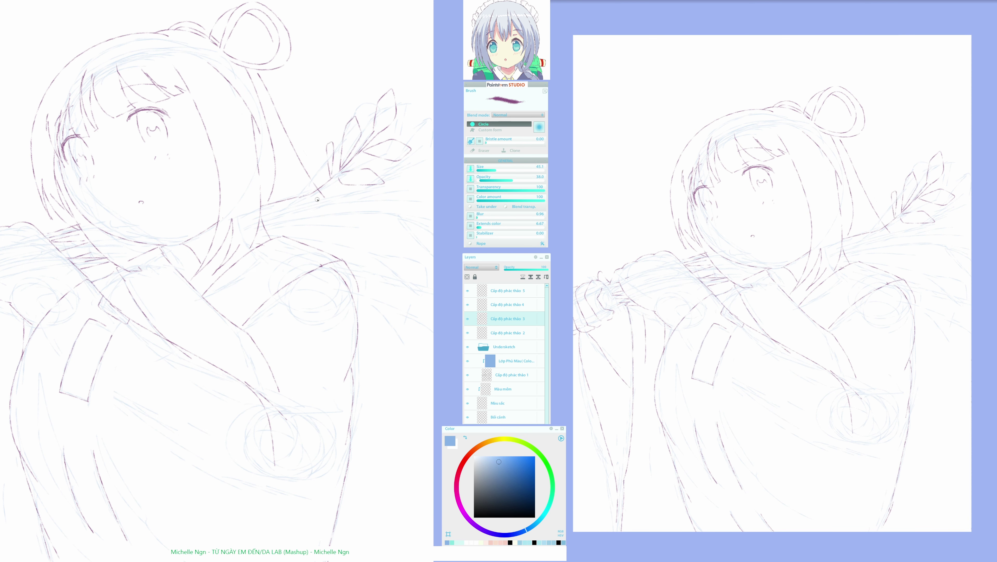
Draw the long branch stems extending from behind the hair out to the canvas edge behind the shoulder
drag(263, 209, 384, 188)
mouse_move(267, 212)
mouse_down()
mouse_move(407, 207)
mouse_move(386, 202)
mouse_move(439, 220)
mouse_move(420, 213)
mouse_move(444, 241)
mouse_up()
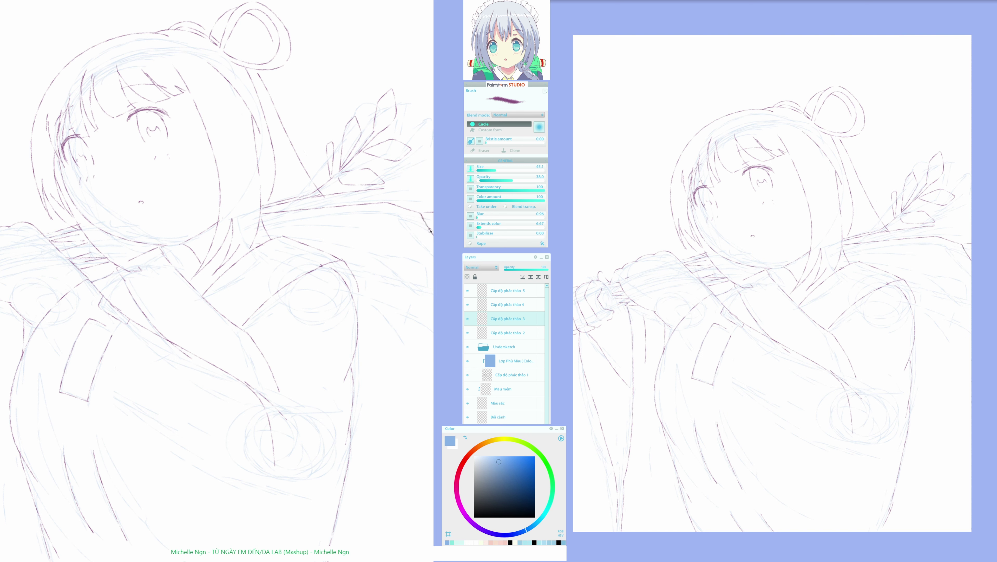
drag(421, 214, 433, 236)
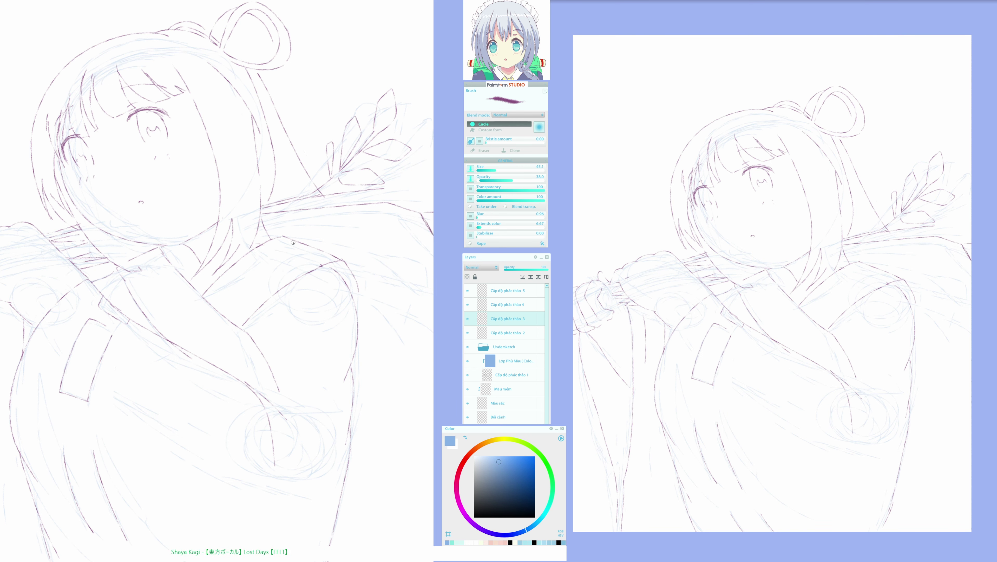
mouse_move(261, 224)
mouse_down()
mouse_move(416, 216)
mouse_move(399, 214)
mouse_move(421, 196)
mouse_move(407, 211)
mouse_move(423, 196)
mouse_move(427, 226)
mouse_up()
Add the drooping leaf shape below the branch, just behind the shoulder
drag(312, 305, 307, 310)
mouse_move(319, 226)
mouse_down()
mouse_move(370, 245)
mouse_move(386, 275)
mouse_move(418, 279)
mouse_move(382, 246)
mouse_move(413, 277)
mouse_up()
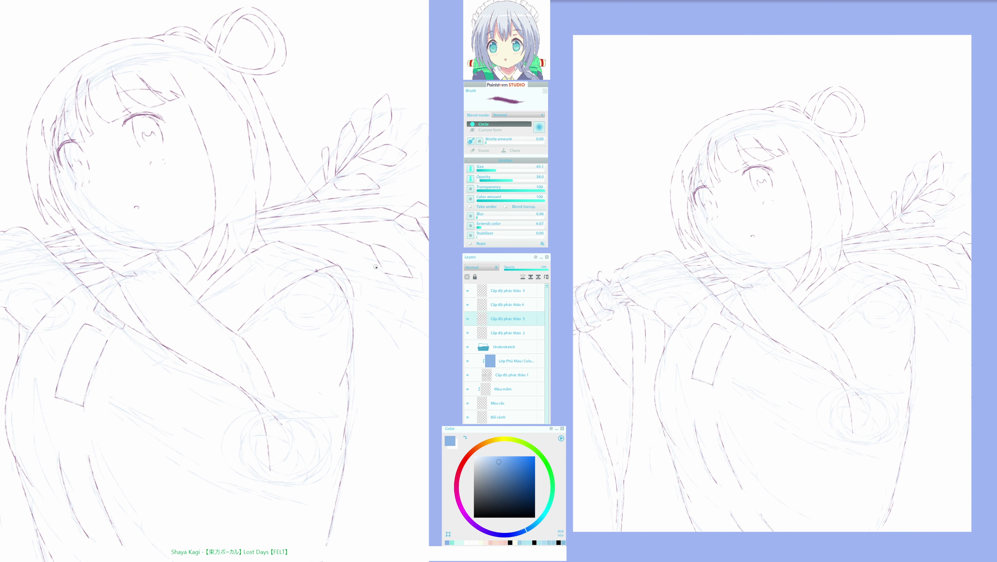
drag(223, 354, 305, 418)
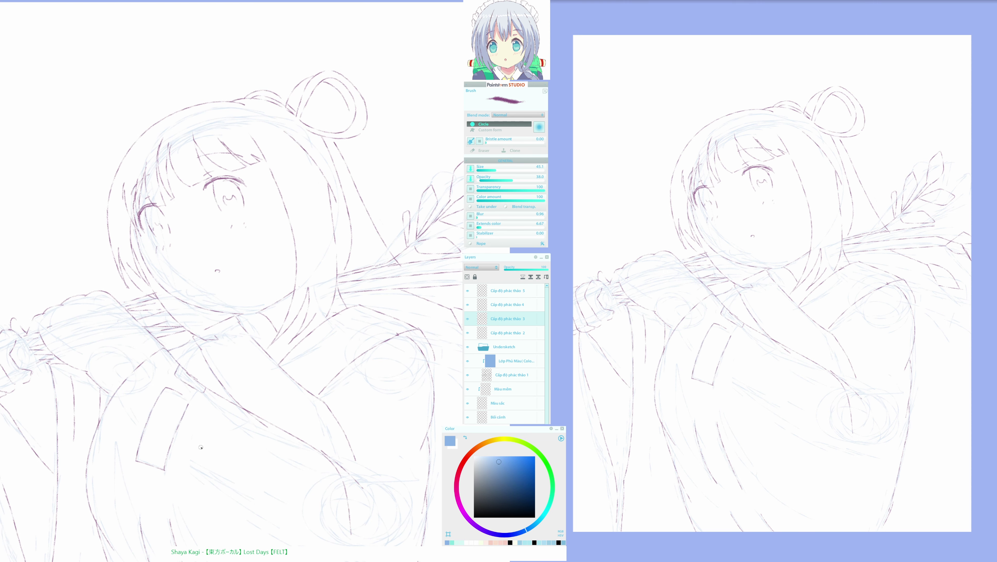
Erase and redraw the line at the top of the far shoulder, beneath the branch
mouse_move(161, 343)
mouse_down()
mouse_move(159, 298)
mouse_move(178, 267)
mouse_move(156, 236)
mouse_up()
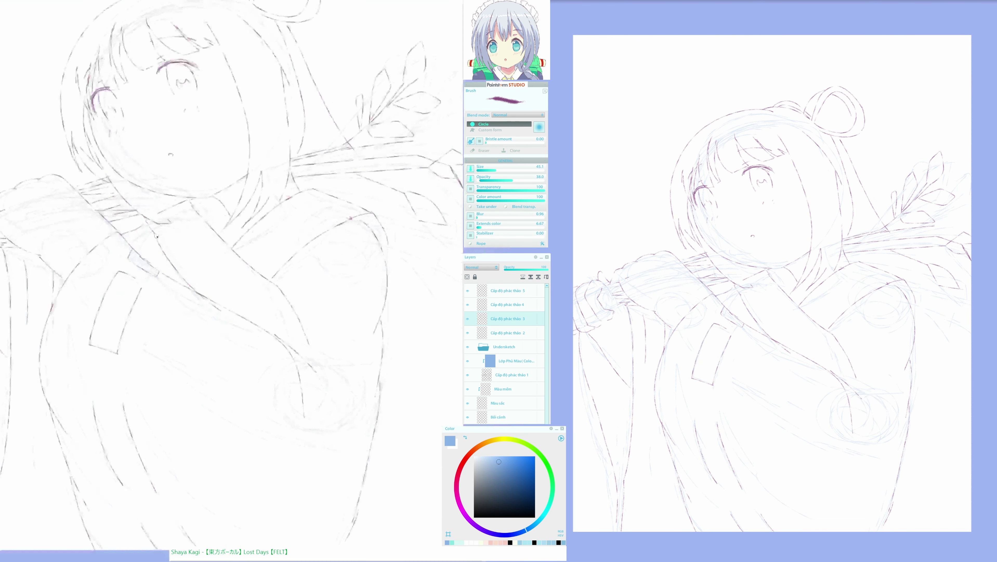
key(e)
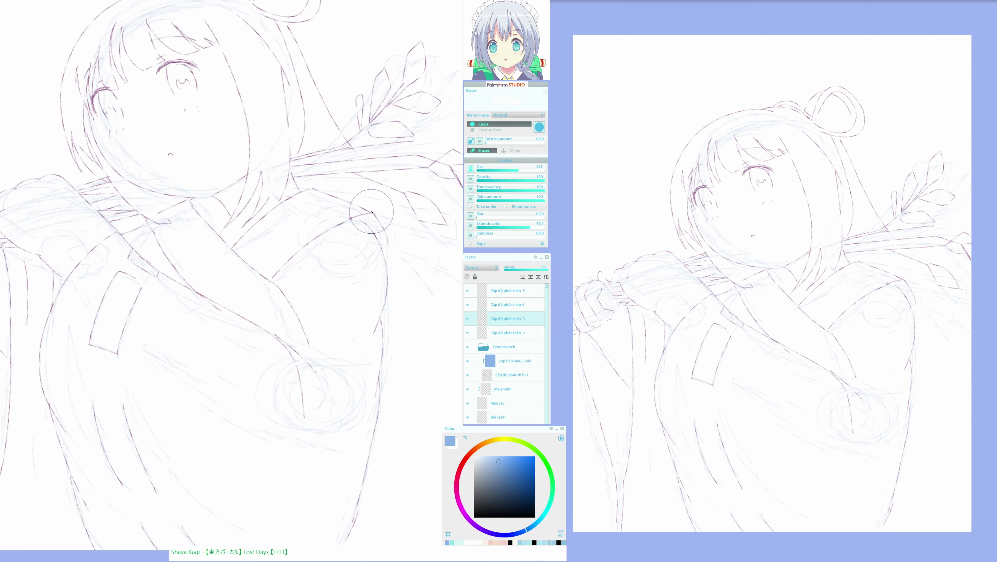
mouse_move(392, 246)
mouse_down()
mouse_move(367, 208)
mouse_move(375, 220)
mouse_up()
key(b)
drag(347, 203, 369, 220)
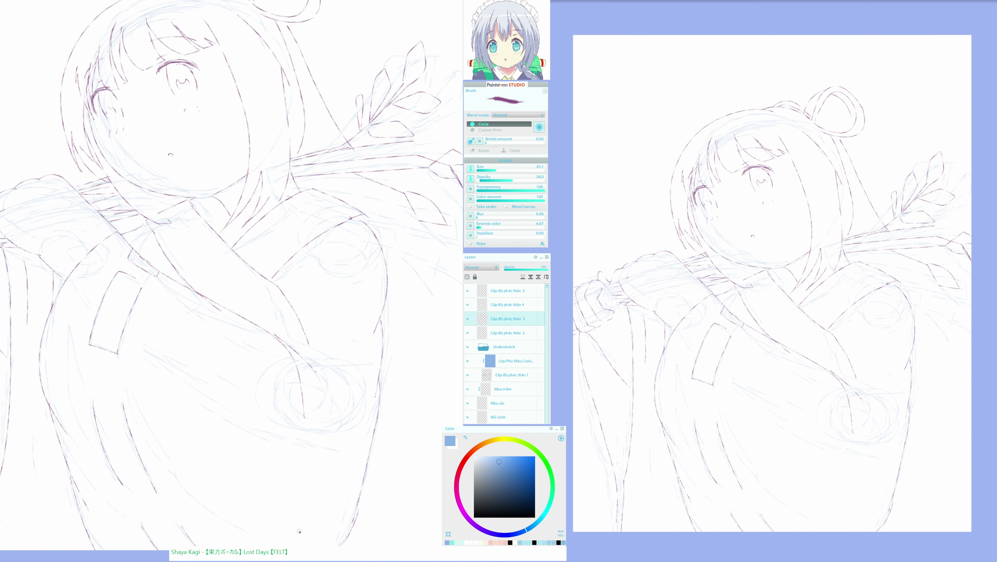
drag(335, 475, 356, 476)
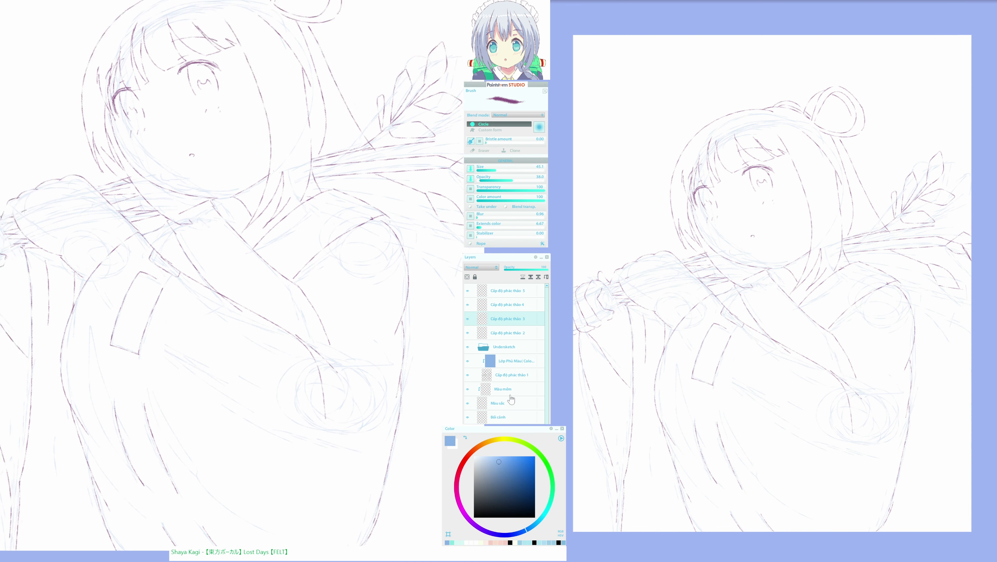
Lower the opacity of sketch layer 1 in the undersketch group, and make sketch layer 3 active again
click(516, 374)
click(517, 272)
drag(510, 270, 517, 269)
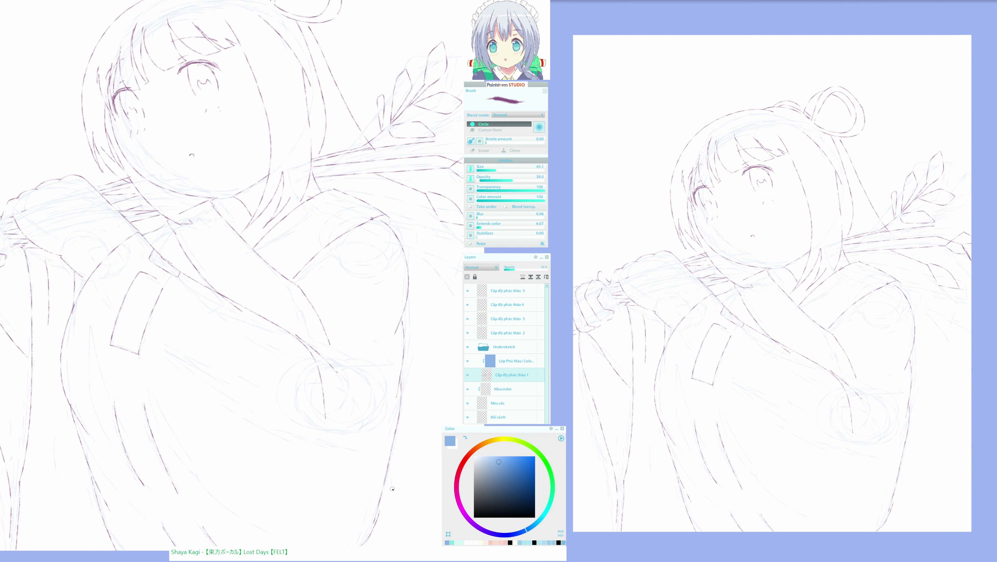
click(522, 322)
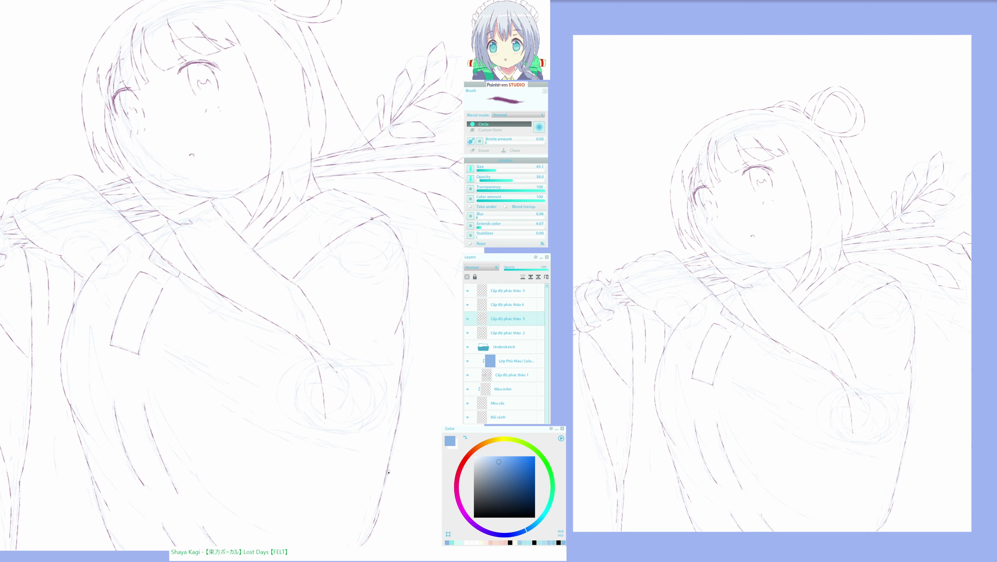
Draw the garment's lower back edge flaring down from the sleeve to the canvas bottom, and check it mirrored
drag(387, 471, 389, 492)
key(ctrl+z)
drag(387, 474, 373, 545)
drag(389, 462, 404, 544)
key(h)
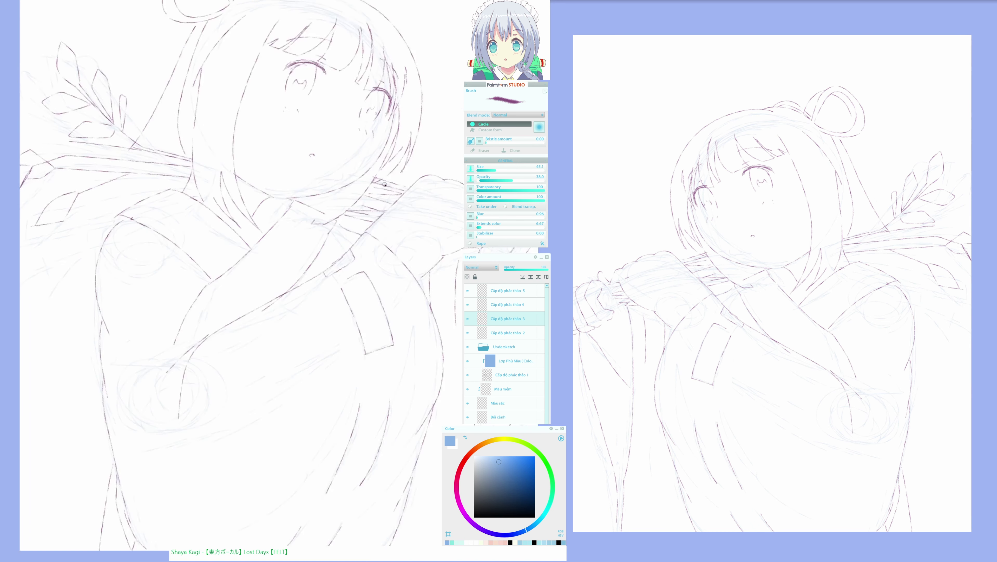
key(h)
mouse_move(280, 231)
mouse_down()
mouse_move(281, 297)
mouse_move(305, 343)
mouse_up()
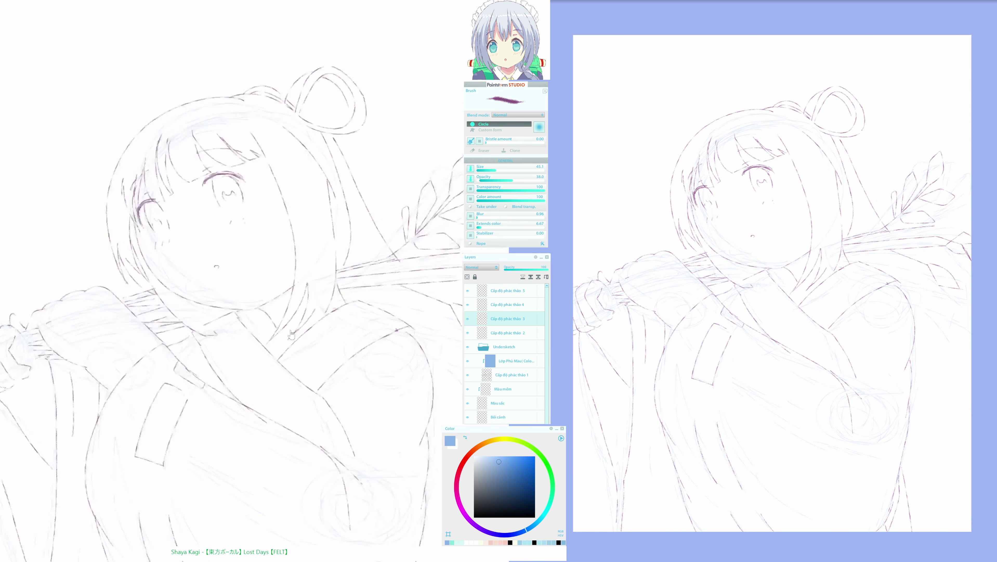
Erase and redraw the outer hair outline beside the fringe on the far side of the face
key(e)
drag(235, 313, 242, 329)
mouse_move(247, 368)
mouse_down()
mouse_move(272, 367)
mouse_move(274, 378)
mouse_up()
key(h)
key(h)
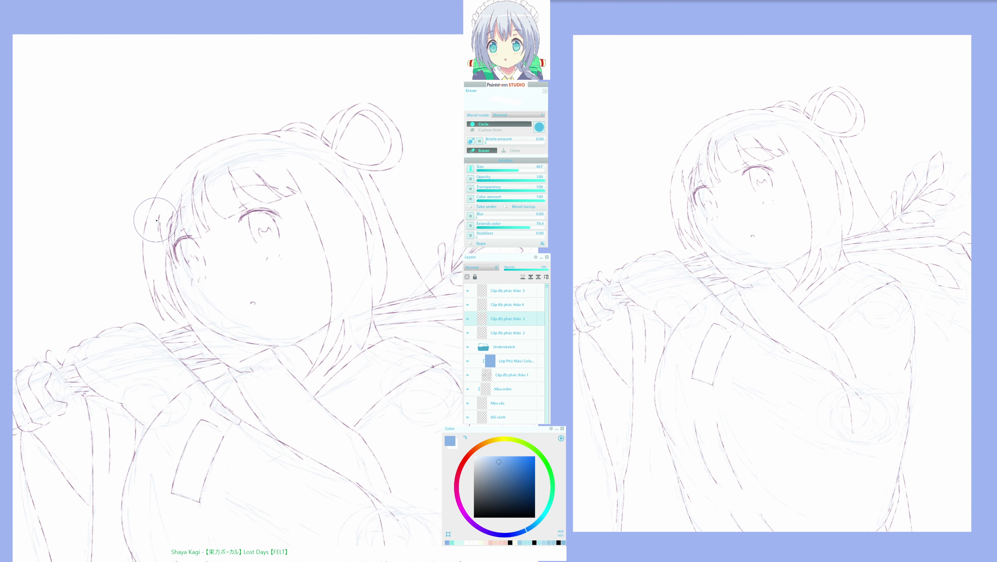
drag(156, 219, 158, 236)
key(e)
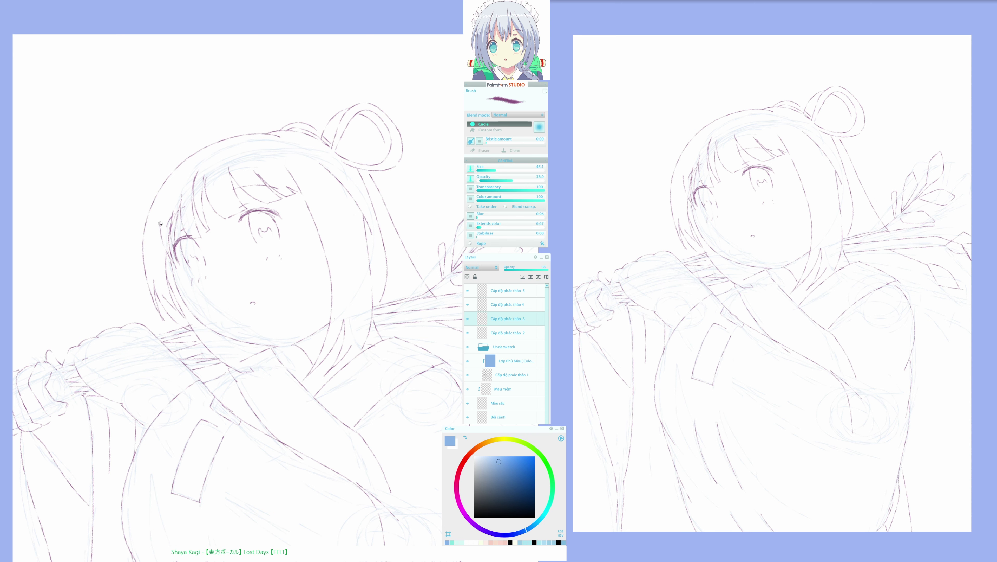
drag(160, 213, 162, 202)
key(h)
key(h)
drag(279, 275, 229, 260)
Examine the balance of the face, hair bun and shoulders in mirrored and normal views
key(e)
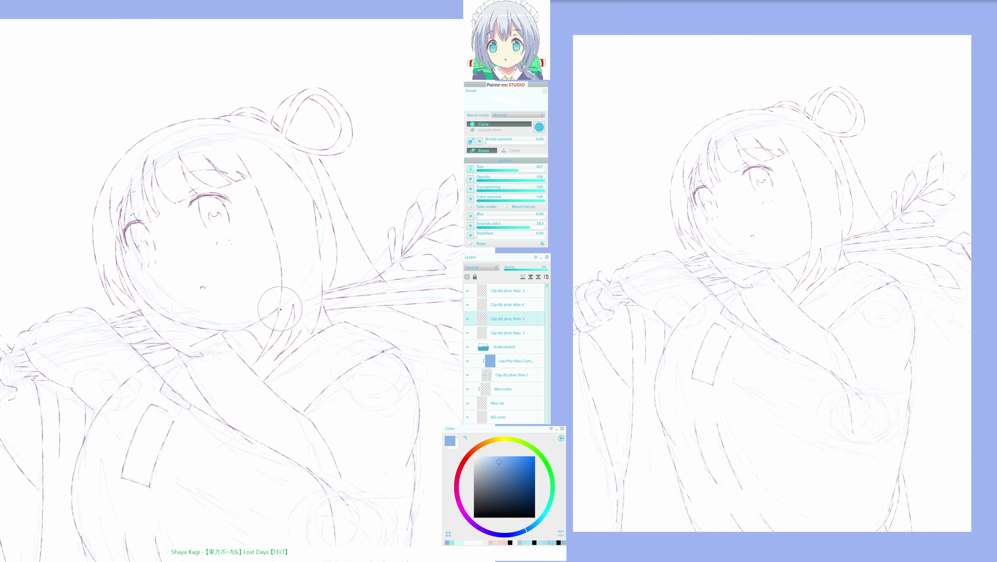
key(m)
key(m)
key(b)
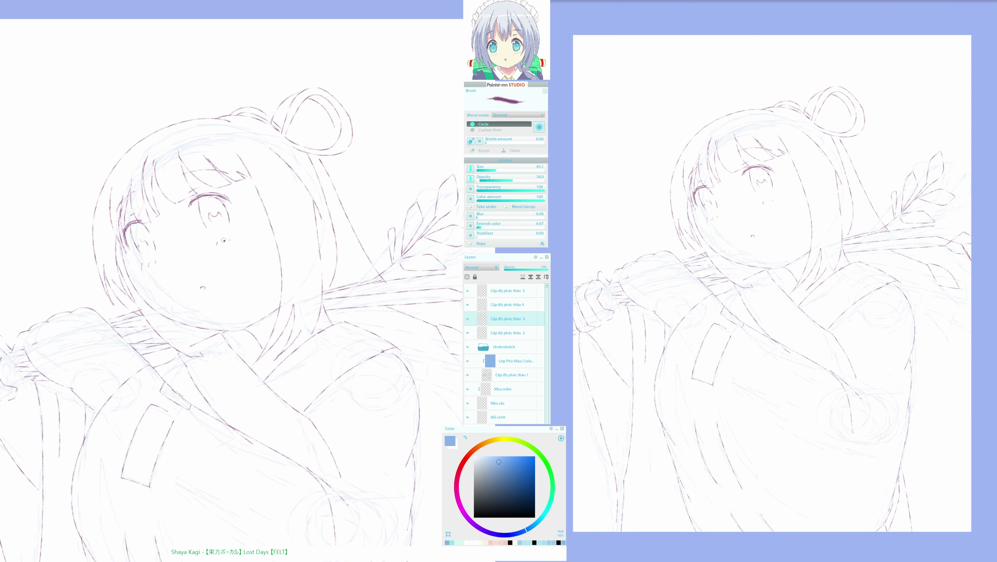
key(m)
key(m)
drag(232, 359, 281, 325)
drag(358, 115, 366, 146)
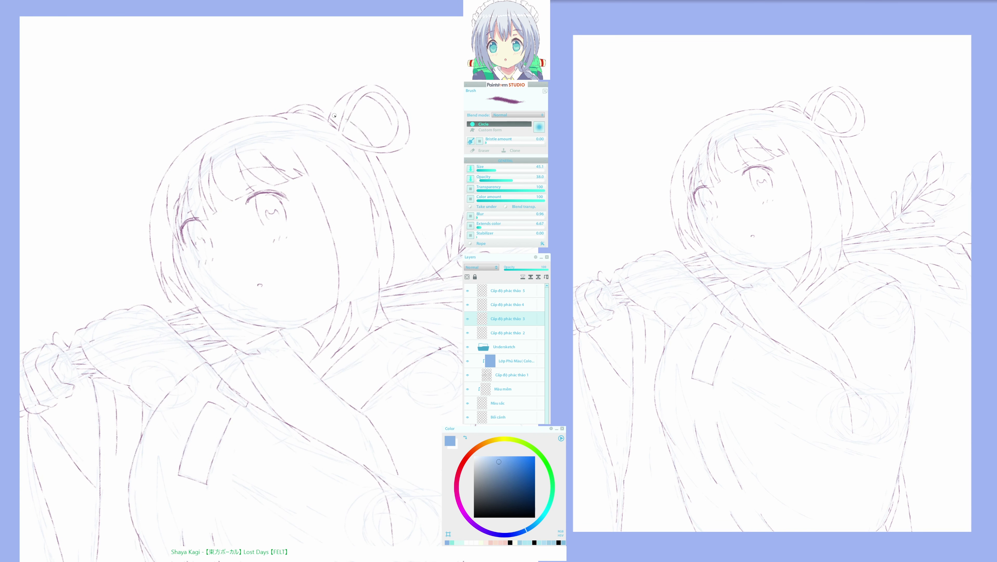
key(m)
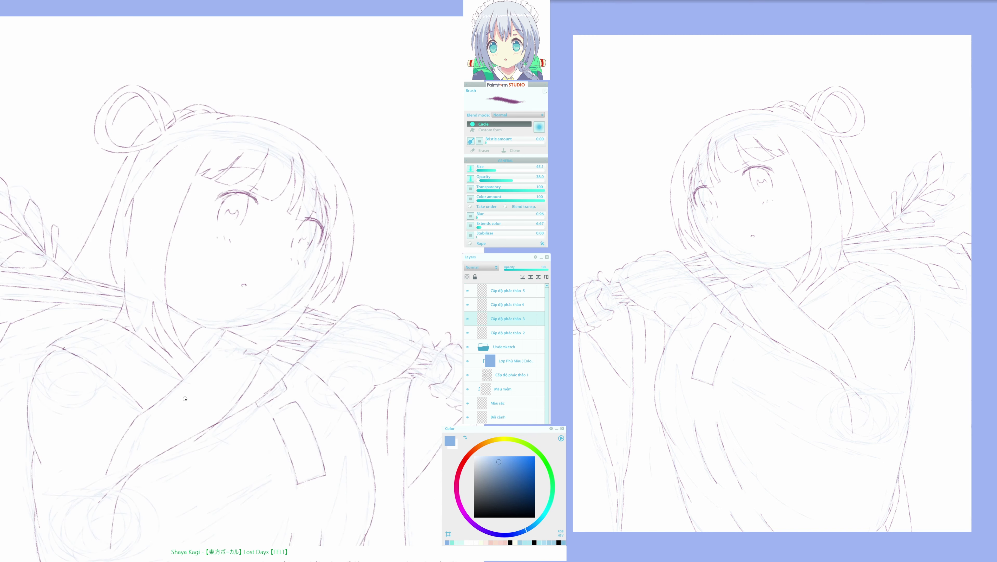
key(m)
drag(252, 299, 262, 181)
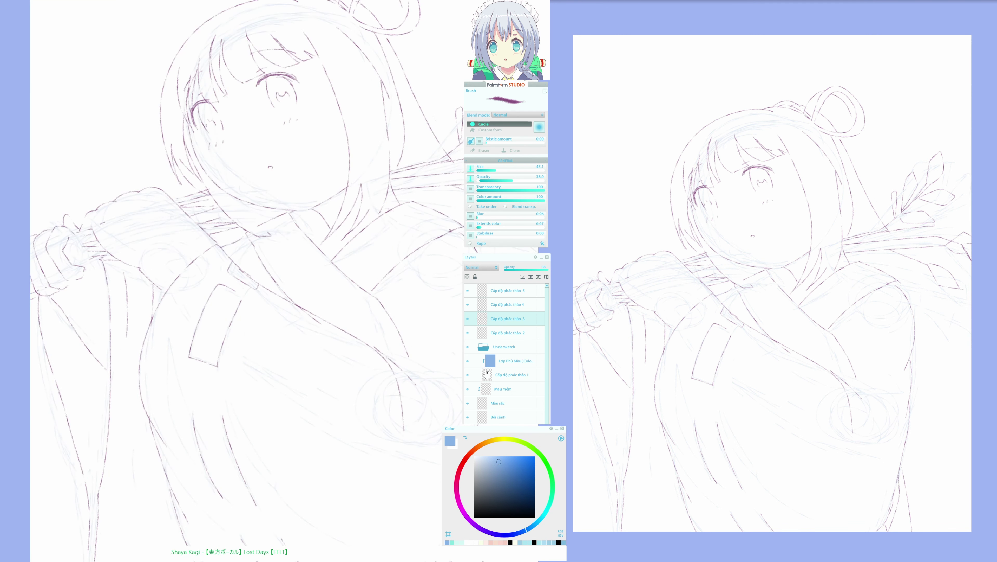
Hide the rough undersketch, leaving only the clean line art, and check the drawing mirrored
click(468, 389)
drag(368, 355, 318, 411)
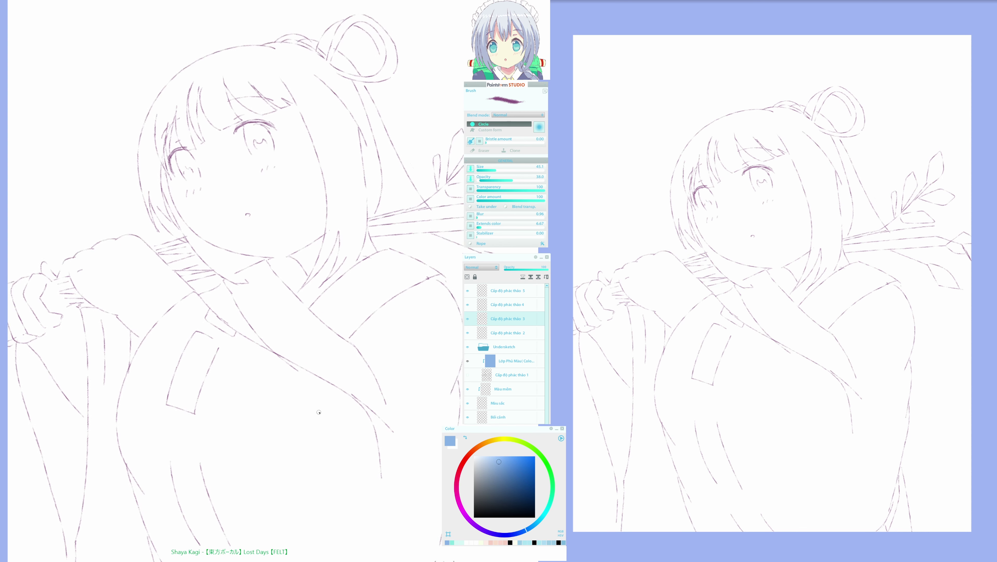
drag(279, 288, 272, 301)
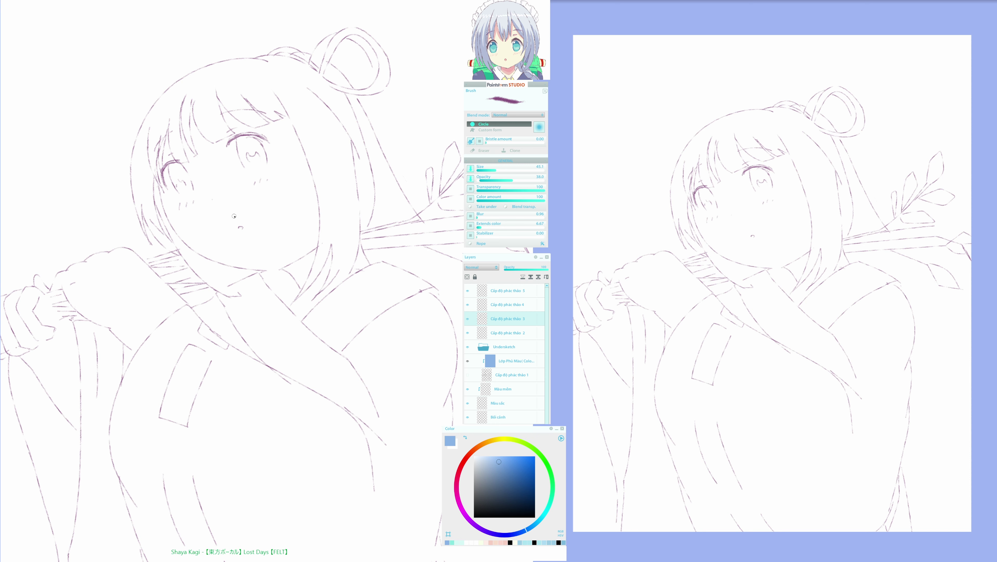
key(e)
key(e)
key(h)
key(h)
drag(278, 288, 262, 315)
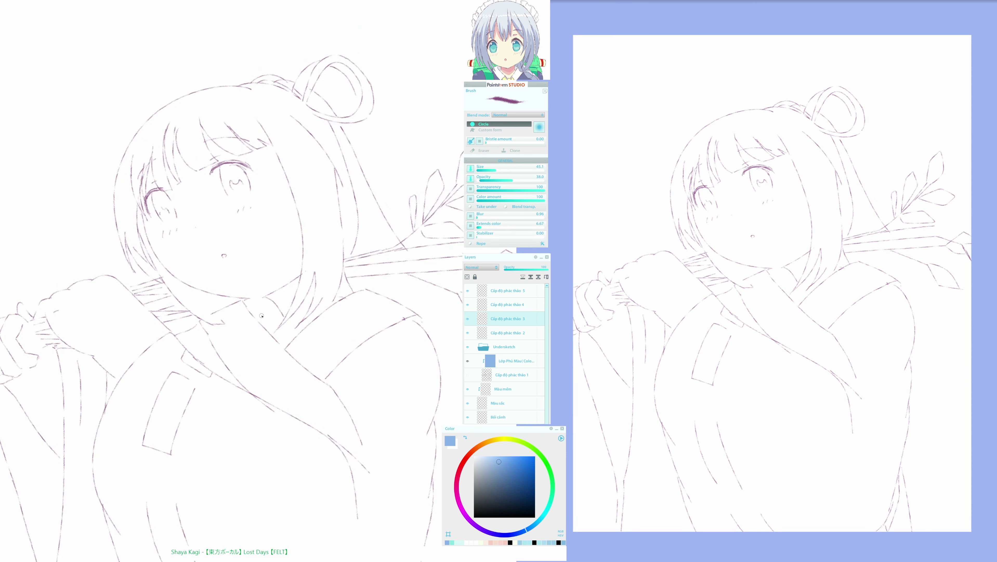
Paint the face in flat pale yellow skin colour with a solid brush on the base colour layer
key(e)
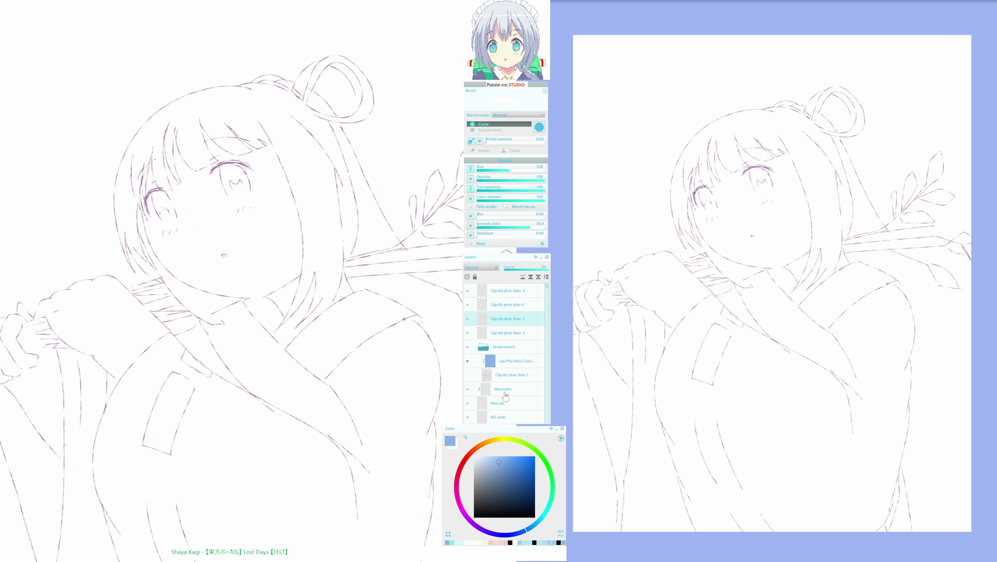
click(507, 405)
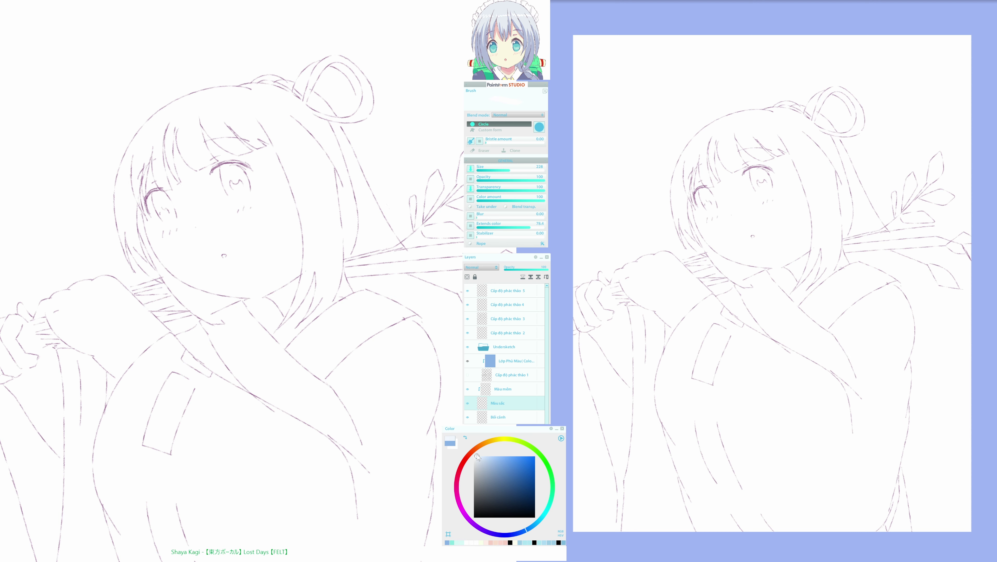
click(506, 439)
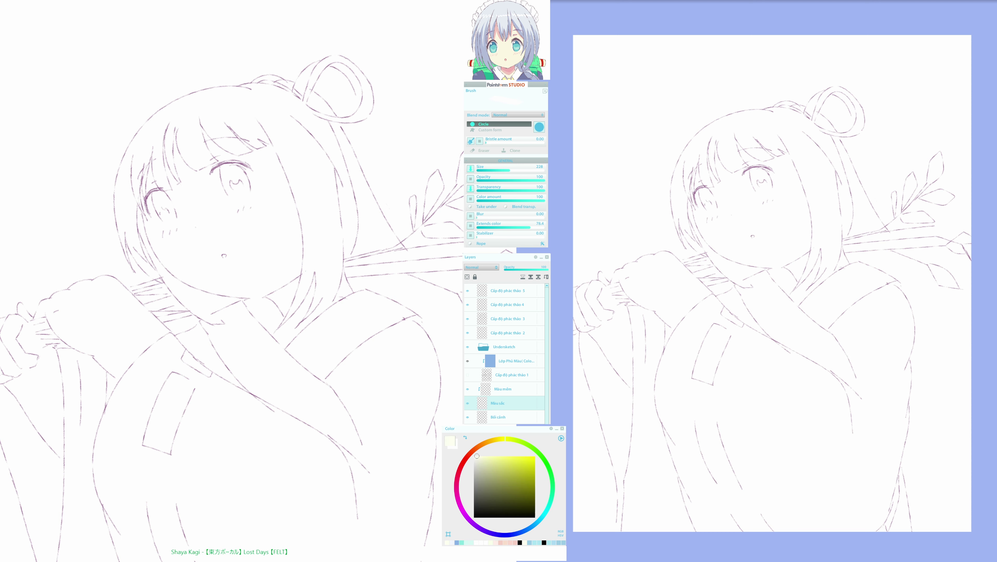
mouse_move(160, 196)
mouse_down()
mouse_move(206, 257)
mouse_move(168, 218)
mouse_move(179, 236)
mouse_move(207, 264)
mouse_move(225, 249)
mouse_move(244, 268)
mouse_move(190, 244)
mouse_move(180, 228)
mouse_move(201, 212)
mouse_move(225, 231)
mouse_move(202, 243)
mouse_move(223, 197)
mouse_move(243, 226)
mouse_move(196, 237)
mouse_move(189, 203)
mouse_move(218, 218)
mouse_move(212, 204)
mouse_move(246, 191)
mouse_move(271, 217)
mouse_move(216, 255)
mouse_move(202, 217)
mouse_move(211, 232)
mouse_move(181, 227)
mouse_move(176, 213)
mouse_move(224, 269)
mouse_up()
key(])
click(477, 455)
mouse_move(207, 246)
mouse_down()
mouse_move(158, 206)
mouse_move(190, 263)
mouse_move(171, 240)
mouse_move(197, 263)
mouse_move(274, 270)
mouse_move(275, 242)
mouse_move(251, 182)
mouse_move(258, 169)
mouse_move(284, 266)
mouse_up()
Paint the raised forearm, the back of the hand and the gripping fingers in the same pale skin colour
mouse_move(89, 310)
mouse_down()
mouse_move(86, 319)
mouse_move(71, 311)
mouse_move(118, 341)
mouse_move(142, 333)
mouse_move(91, 297)
mouse_move(59, 317)
mouse_up()
drag(107, 346, 223, 321)
key(bracketleft)
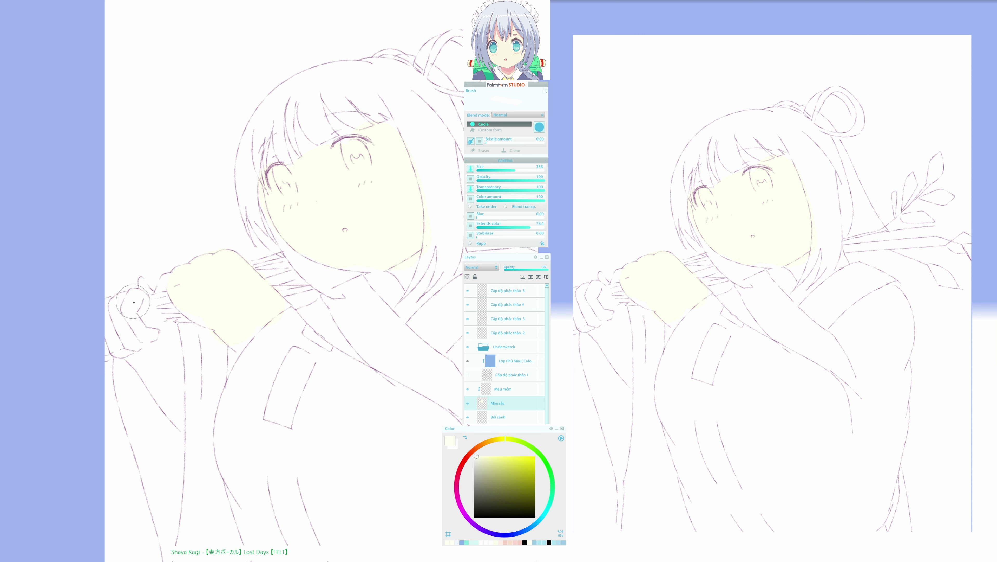
mouse_move(134, 301)
mouse_down()
mouse_move(128, 335)
mouse_move(144, 337)
mouse_move(117, 348)
mouse_move(108, 342)
mouse_move(112, 318)
mouse_move(145, 284)
mouse_up()
drag(248, 376, 109, 411)
drag(233, 289, 219, 182)
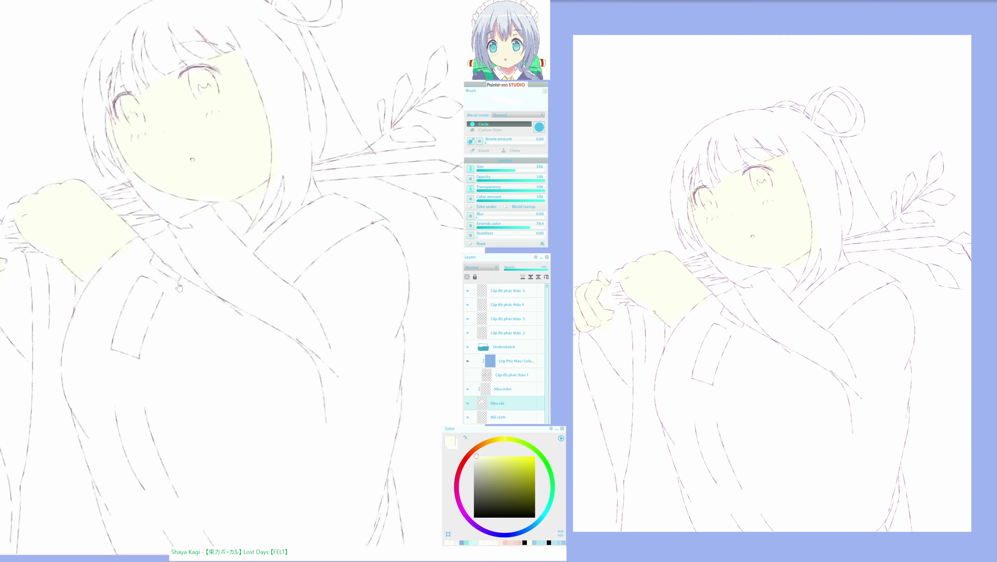
Touch up the skin colour around the eyes and along the underside of the fringe
mouse_move(162, 334)
mouse_down()
mouse_move(175, 299)
mouse_move(178, 392)
mouse_up()
drag(196, 352, 161, 393)
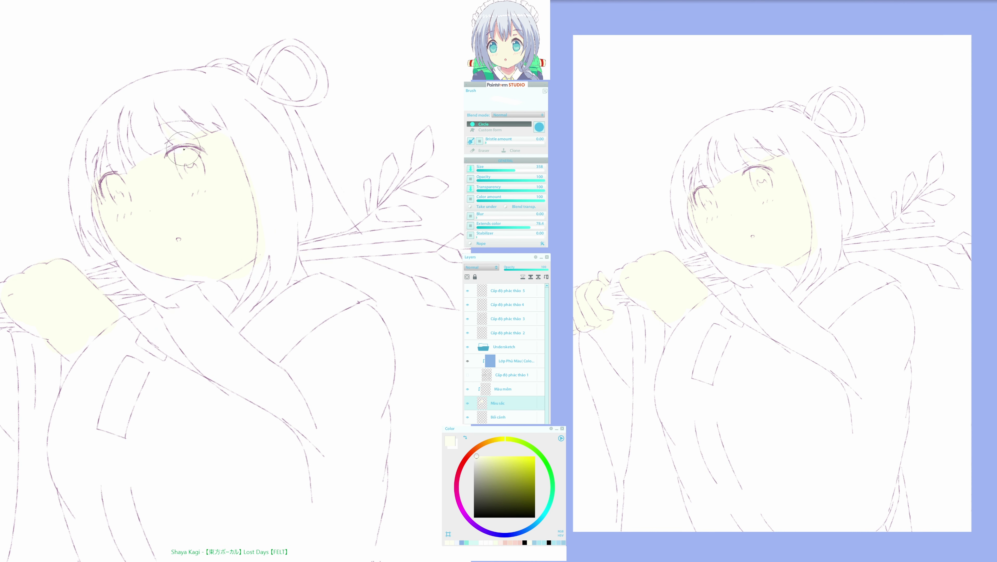
mouse_move(170, 132)
mouse_down()
mouse_move(145, 151)
mouse_move(132, 129)
mouse_move(158, 180)
mouse_up()
mouse_move(131, 132)
mouse_down()
mouse_move(149, 177)
mouse_move(136, 162)
mouse_move(132, 129)
mouse_move(164, 202)
mouse_move(129, 147)
mouse_move(135, 177)
mouse_move(105, 153)
mouse_up()
Paint both irises in flat pale purple
click(486, 460)
click(469, 519)
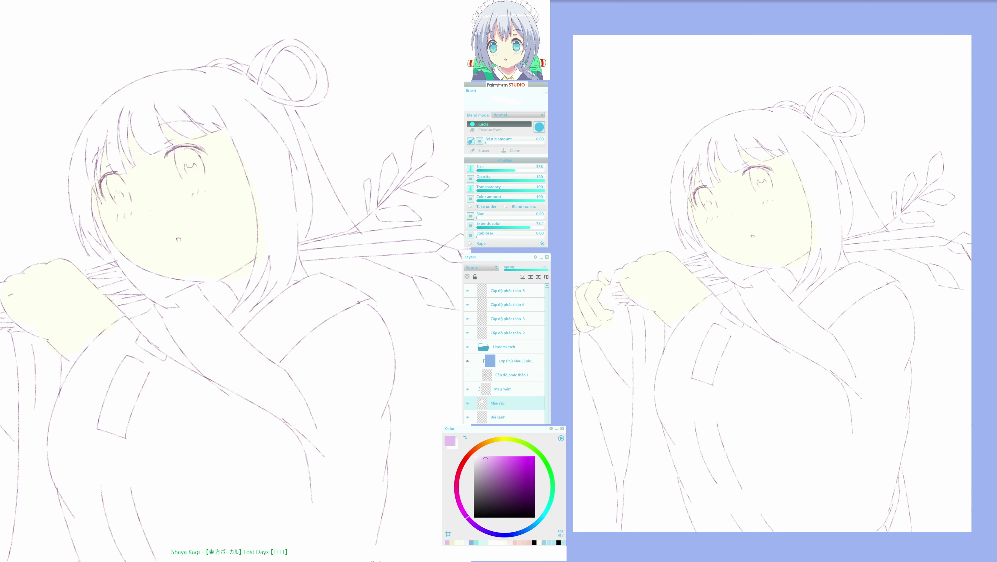
mouse_move(185, 164)
mouse_down()
mouse_move(195, 157)
mouse_move(181, 157)
mouse_up()
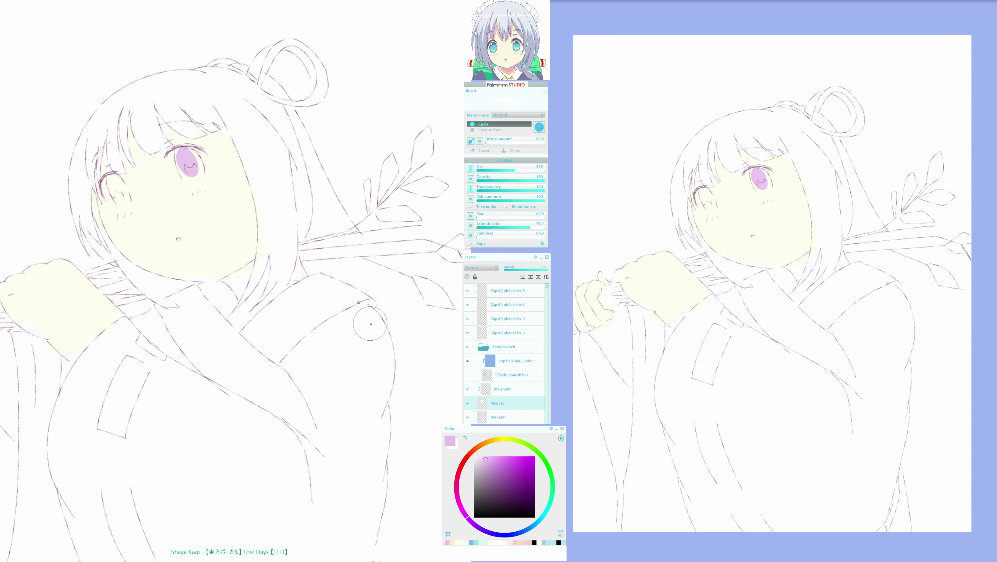
click(481, 456)
mouse_move(177, 146)
mouse_down()
mouse_move(197, 161)
mouse_move(195, 170)
mouse_move(187, 161)
mouse_move(195, 176)
mouse_move(177, 152)
mouse_move(189, 167)
mouse_move(189, 157)
mouse_move(192, 174)
mouse_move(189, 165)
mouse_move(184, 175)
mouse_move(201, 175)
mouse_move(185, 178)
mouse_move(194, 181)
mouse_move(199, 166)
mouse_move(203, 175)
mouse_move(191, 170)
mouse_move(202, 164)
mouse_move(189, 172)
mouse_move(180, 155)
mouse_move(203, 175)
mouse_up()
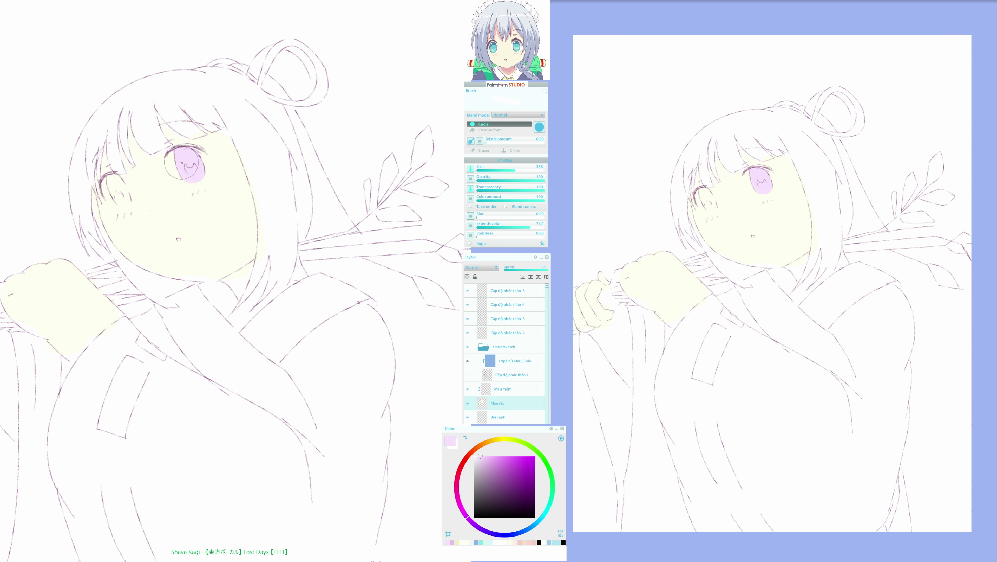
mouse_move(112, 183)
mouse_down()
mouse_move(106, 175)
mouse_move(129, 201)
mouse_move(126, 193)
mouse_move(117, 201)
mouse_up()
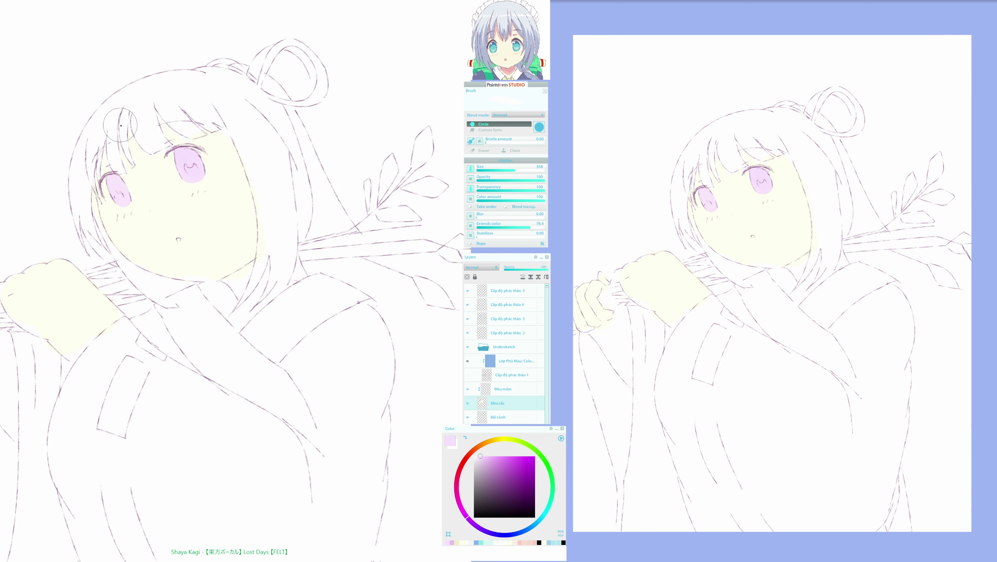
key(alt)
alt+click(144, 106)
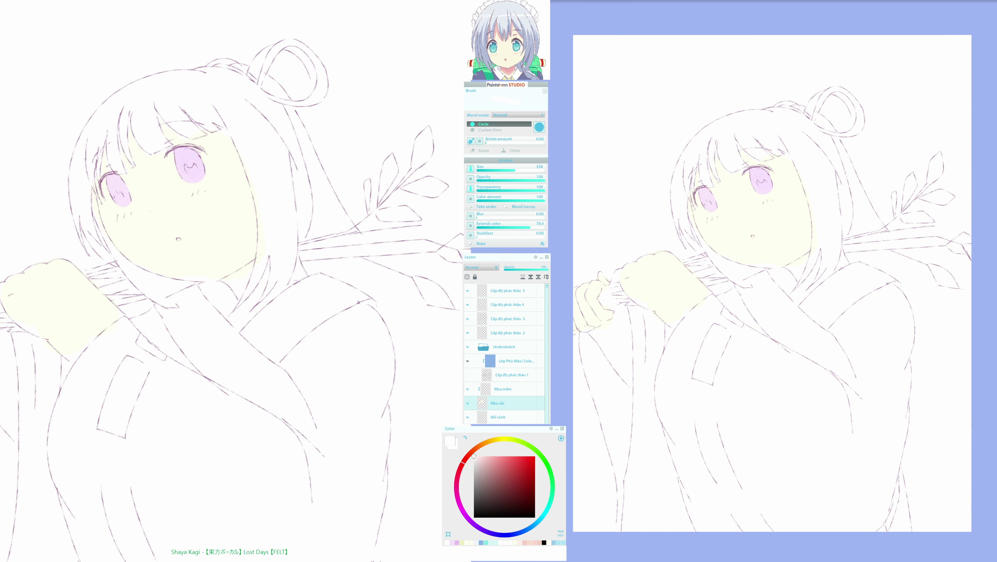
click(479, 458)
Paint a mask selection over the upper part of both irises
key(q)
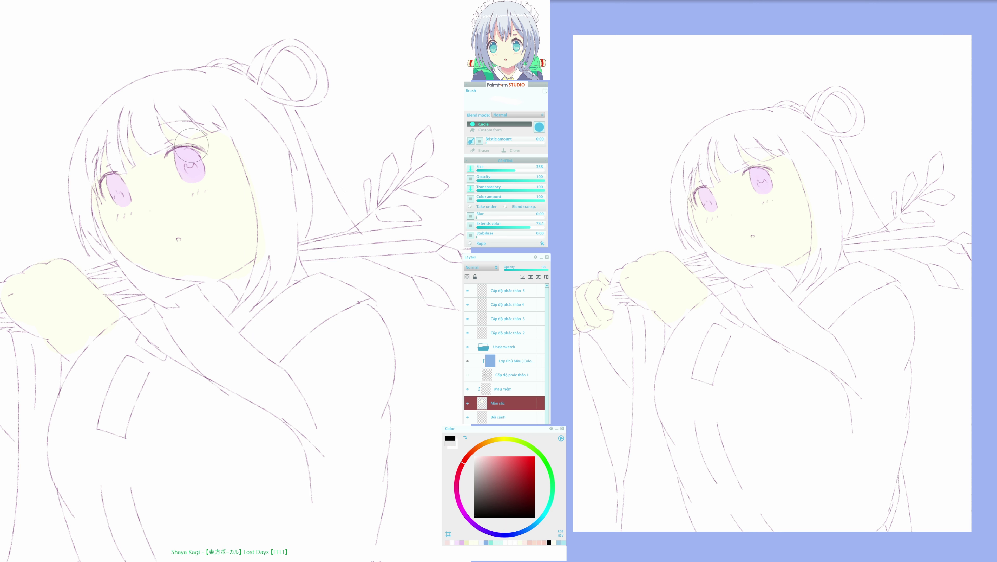
drag(172, 158, 206, 156)
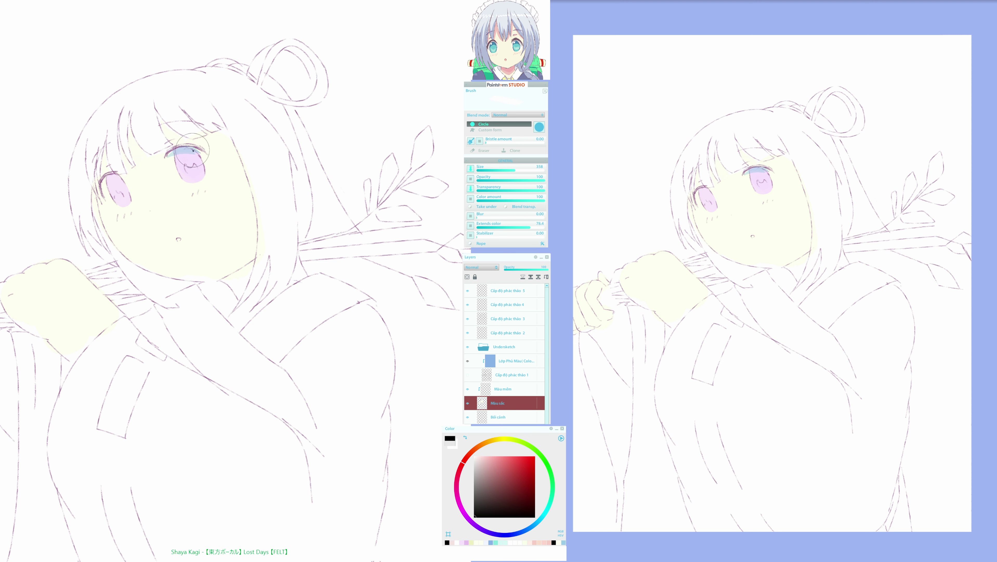
mouse_move(113, 181)
mouse_down()
mouse_move(104, 181)
mouse_move(121, 177)
mouse_up()
key(q)
Fill the selected upper iris areas with a slightly darker, bluer violet based on the iris colour
key(g)
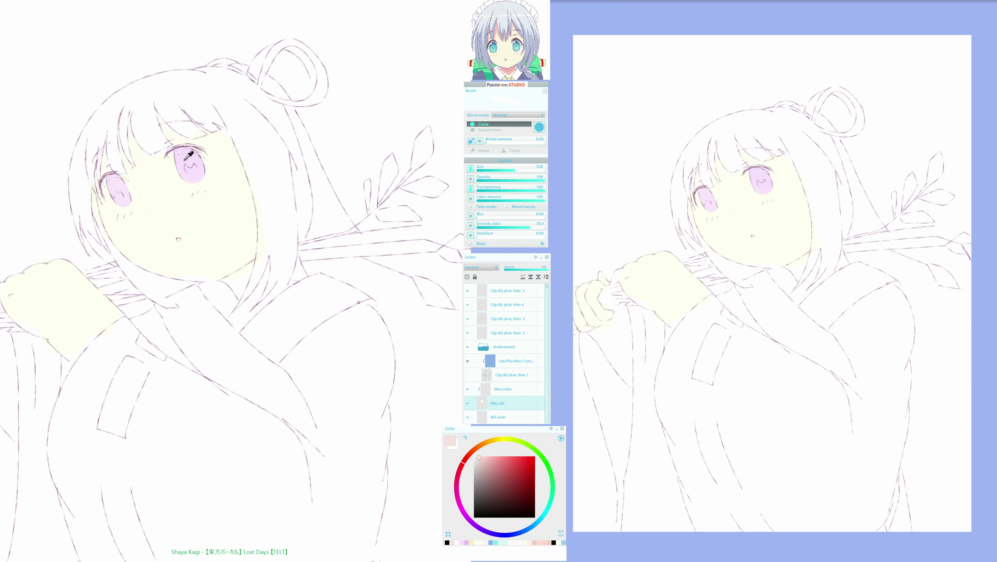
click(185, 159)
click(486, 462)
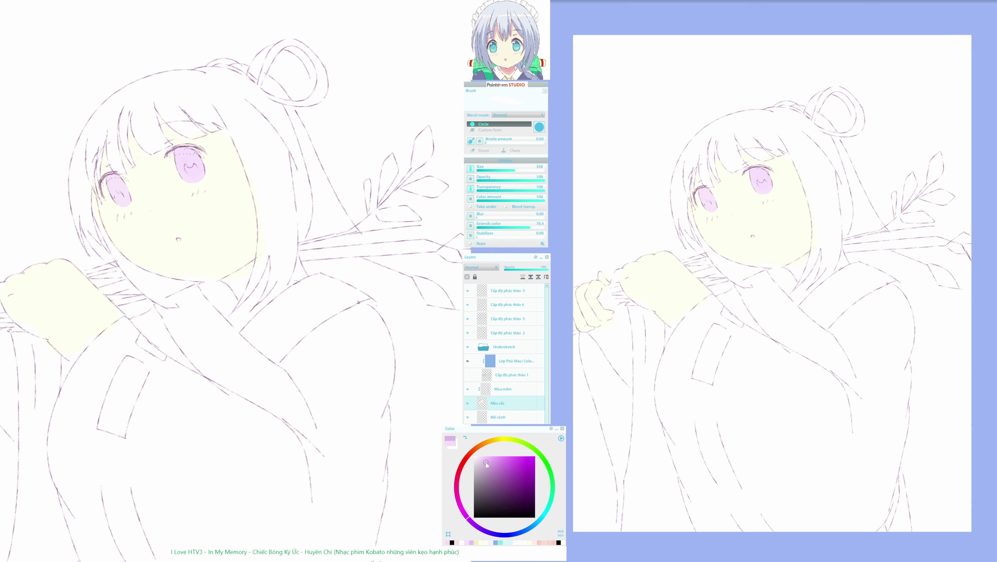
click(483, 531)
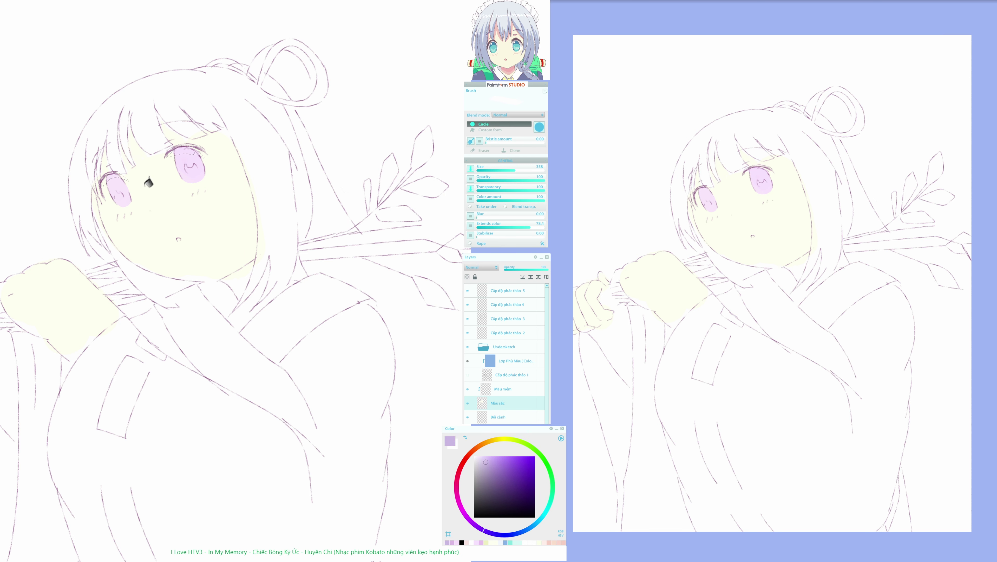
click(133, 181)
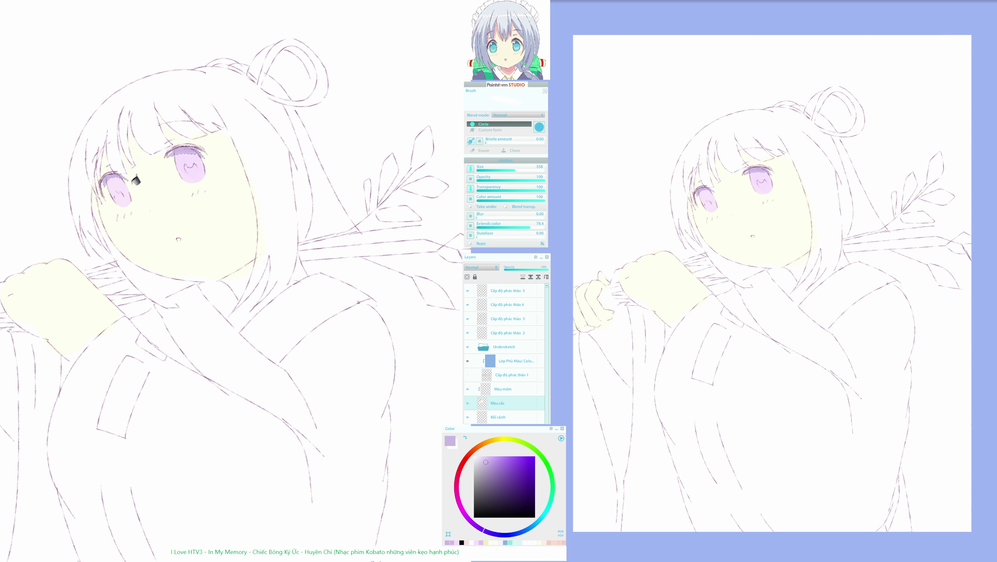
Undo the last fill and redo the violet in the upper part of the far eye's iris
key(ctrl+z)
drag(109, 177, 116, 175)
key(g)
drag(288, 279, 161, 266)
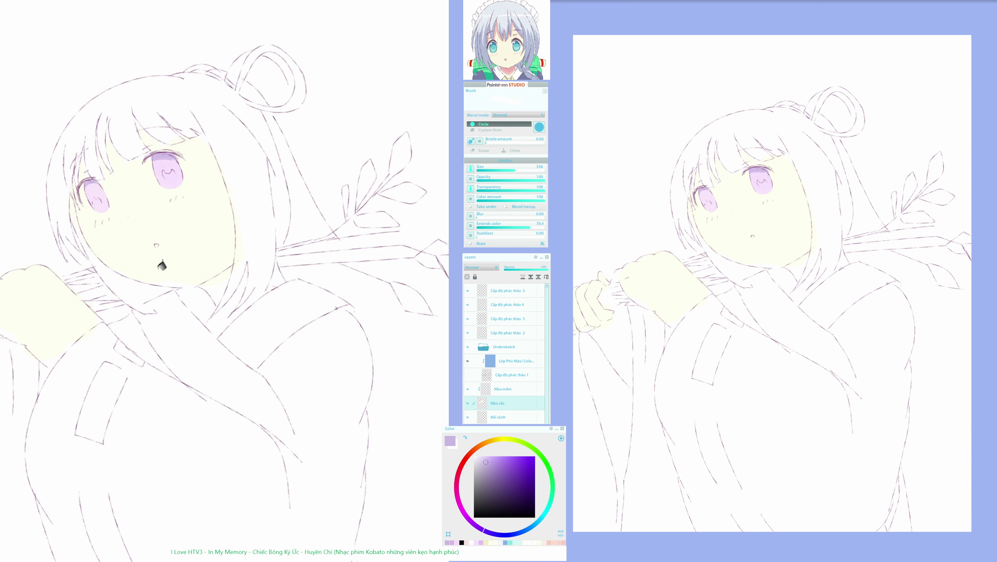
Choose a very pale lavender-blue as the hair colour and paint the hair lock beside the far eye and cheek
alt+click(123, 115)
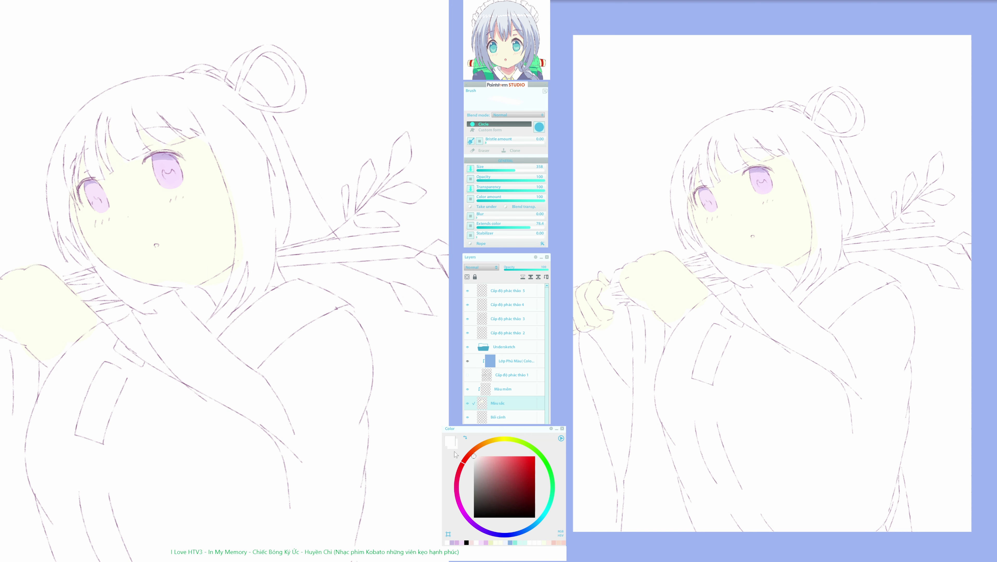
alt+click(194, 155)
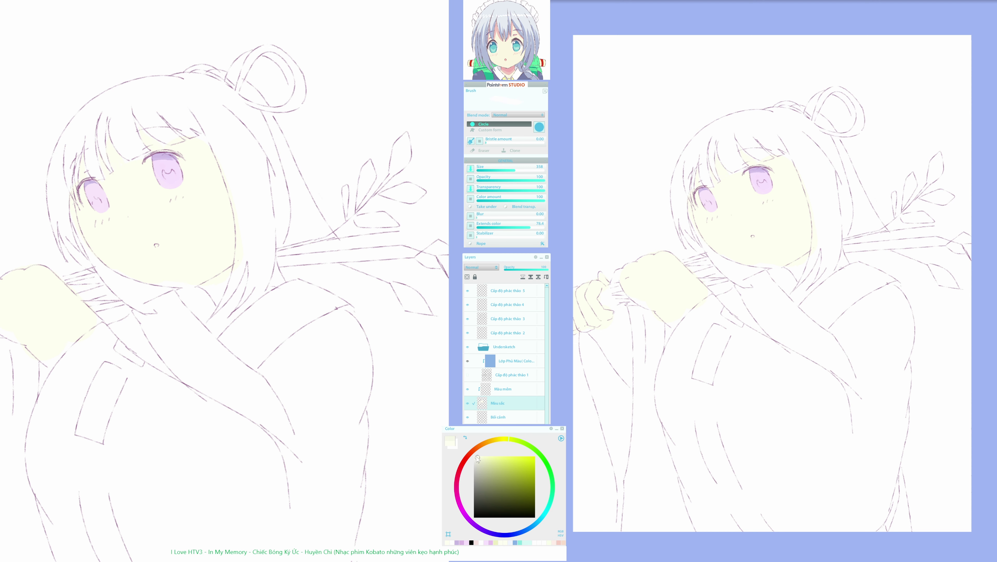
click(483, 530)
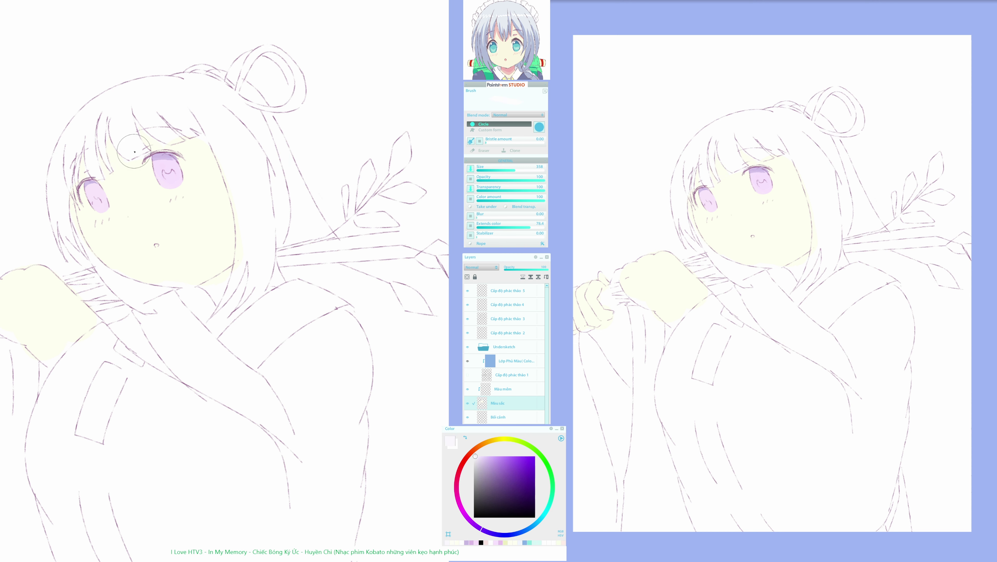
alt+click(132, 116)
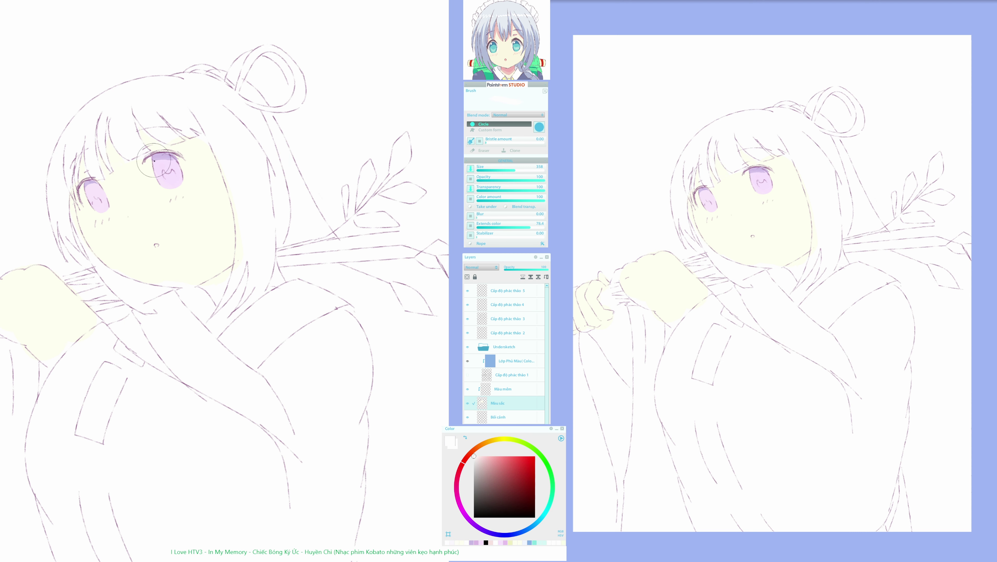
alt+click(125, 116)
click(508, 535)
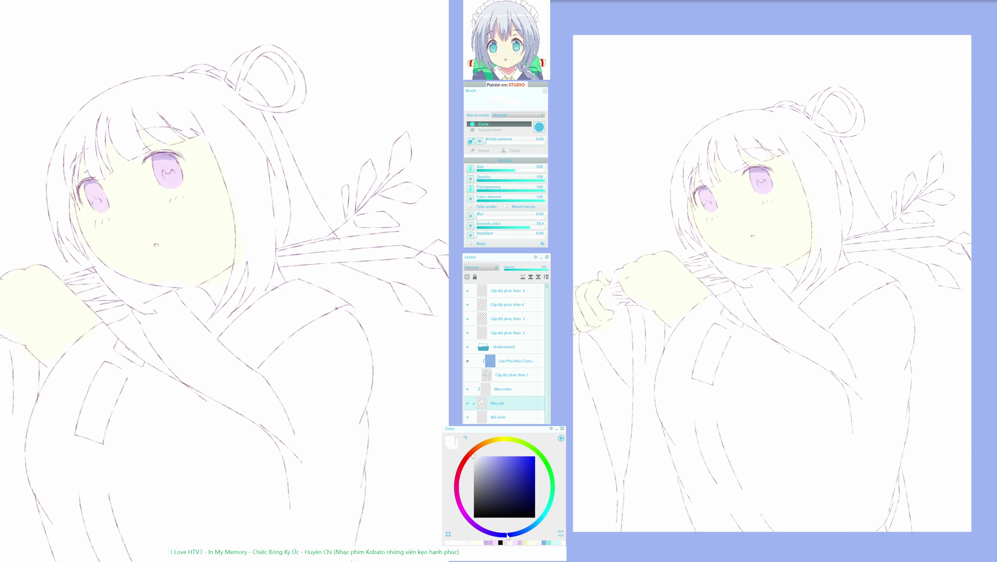
click(480, 457)
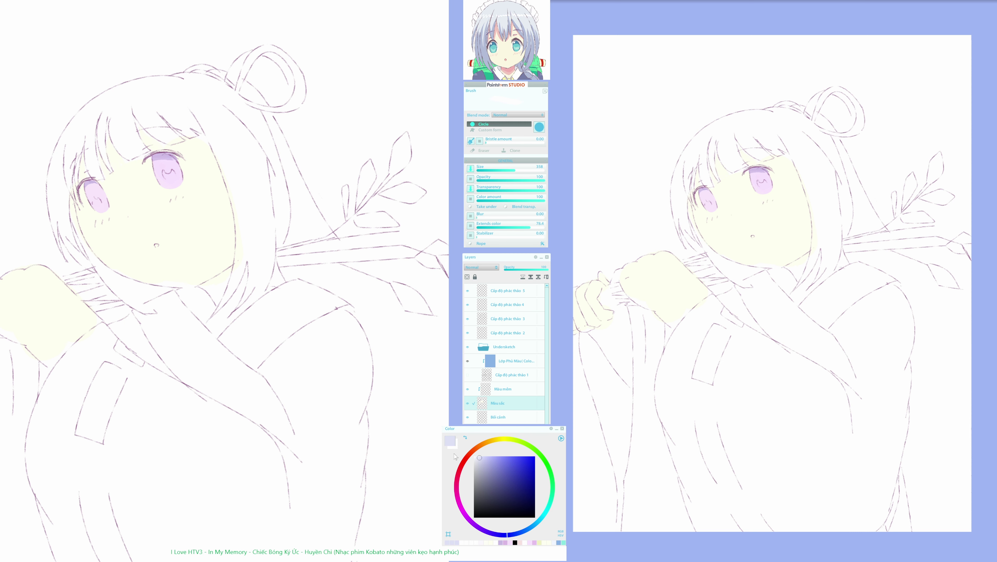
drag(97, 173, 92, 131)
drag(97, 176, 93, 134)
mouse_move(74, 187)
mouse_down()
mouse_move(81, 143)
mouse_move(77, 185)
mouse_move(94, 112)
mouse_move(70, 195)
mouse_move(86, 109)
mouse_move(68, 172)
mouse_move(75, 237)
mouse_move(71, 129)
mouse_move(76, 246)
mouse_move(69, 157)
mouse_move(57, 174)
mouse_move(73, 252)
mouse_move(56, 182)
mouse_move(60, 235)
mouse_up()
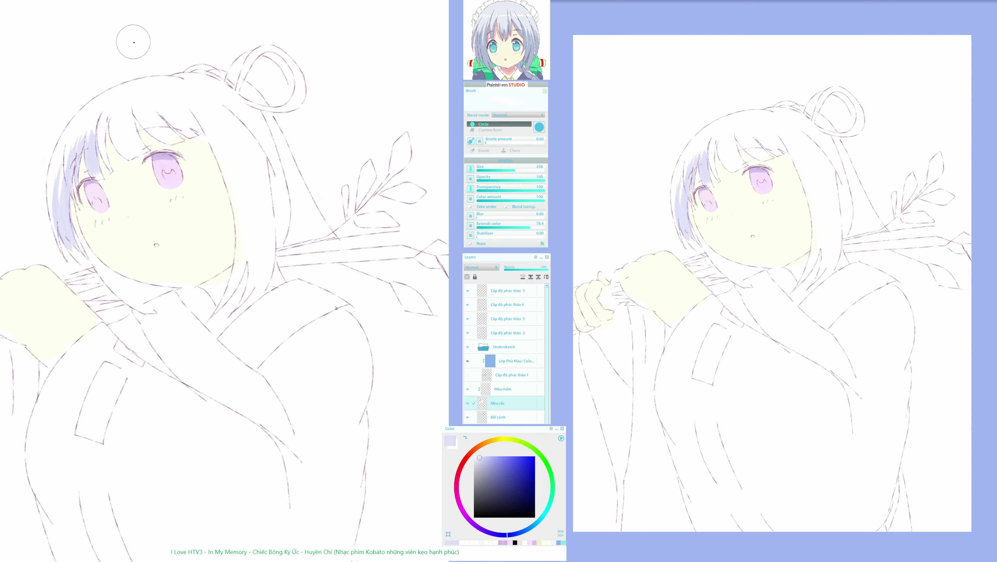
Paint the fringe and the long side lock beside the near cheek in the same pale lavender-blue
key(h)
key(h)
mouse_move(103, 122)
mouse_down()
mouse_move(114, 184)
mouse_move(104, 125)
mouse_move(111, 172)
mouse_move(105, 156)
mouse_move(119, 161)
mouse_move(109, 118)
mouse_move(132, 159)
mouse_move(110, 132)
mouse_move(130, 156)
mouse_move(116, 144)
mouse_move(128, 157)
mouse_move(117, 117)
mouse_move(134, 156)
mouse_move(121, 116)
mouse_move(146, 152)
mouse_move(134, 124)
mouse_move(145, 147)
mouse_move(160, 144)
mouse_move(159, 126)
mouse_move(139, 117)
mouse_move(159, 138)
mouse_move(177, 139)
mouse_move(147, 113)
mouse_move(182, 142)
mouse_move(153, 113)
mouse_move(168, 130)
mouse_move(185, 127)
mouse_move(166, 104)
mouse_move(188, 133)
mouse_move(169, 104)
mouse_up()
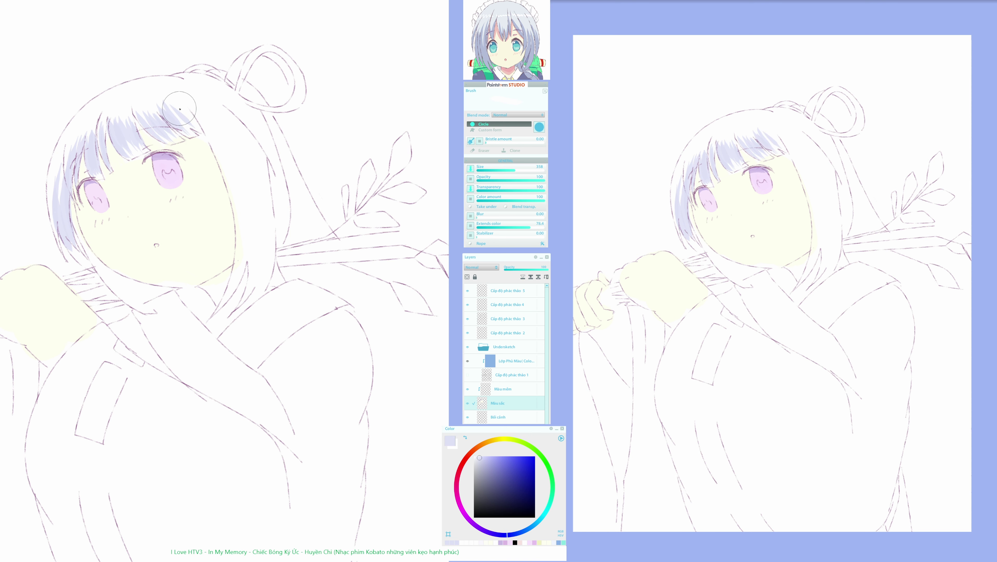
key(h)
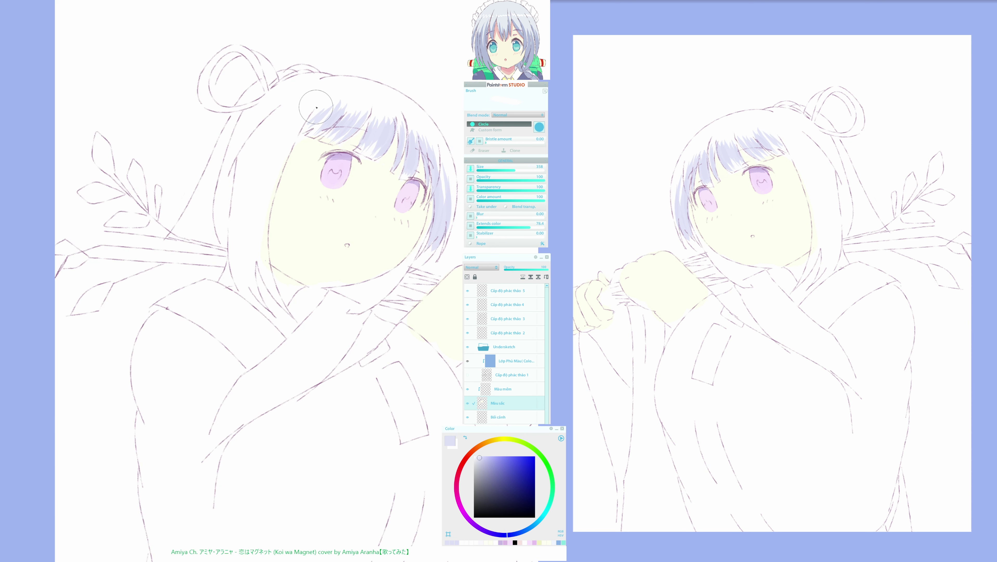
mouse_move(316, 107)
mouse_down()
mouse_move(258, 223)
mouse_move(273, 141)
mouse_move(245, 253)
mouse_move(261, 130)
mouse_move(236, 237)
mouse_move(251, 147)
mouse_move(235, 260)
mouse_up()
key(h)
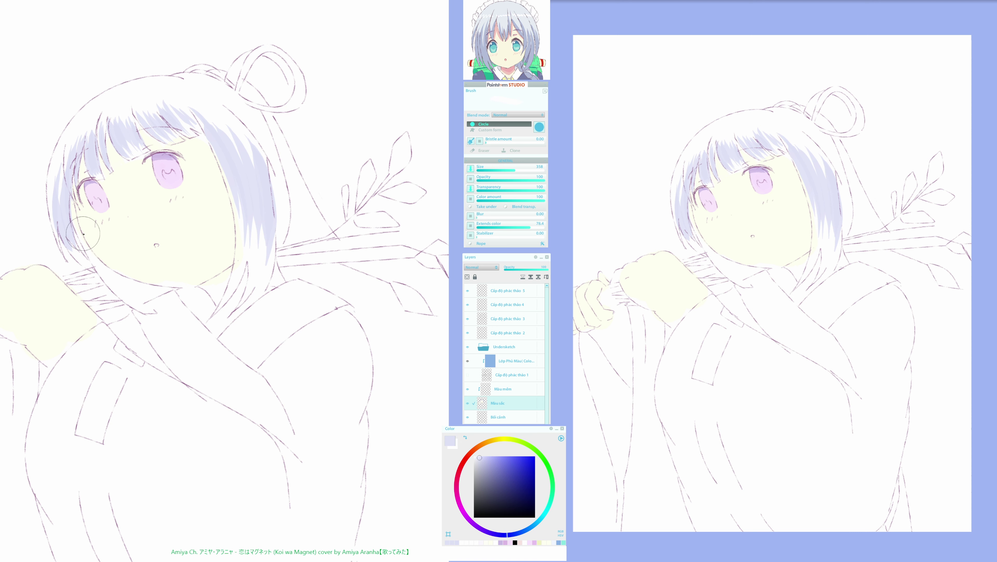
Extend the lavender-blue down the far side lock under the jaw and sample the skin colour at its inner edge
mouse_move(83, 234)
mouse_down()
mouse_move(97, 250)
mouse_move(74, 245)
mouse_move(77, 232)
mouse_move(113, 274)
mouse_move(72, 199)
mouse_move(92, 255)
mouse_move(71, 195)
mouse_move(101, 272)
mouse_move(76, 222)
mouse_move(89, 254)
mouse_move(129, 311)
mouse_up()
mouse_move(82, 236)
mouse_down()
mouse_move(126, 299)
mouse_move(98, 268)
mouse_move(135, 297)
mouse_move(87, 246)
mouse_move(134, 294)
mouse_move(102, 266)
mouse_move(118, 283)
mouse_move(102, 274)
mouse_move(134, 297)
mouse_move(78, 223)
mouse_up()
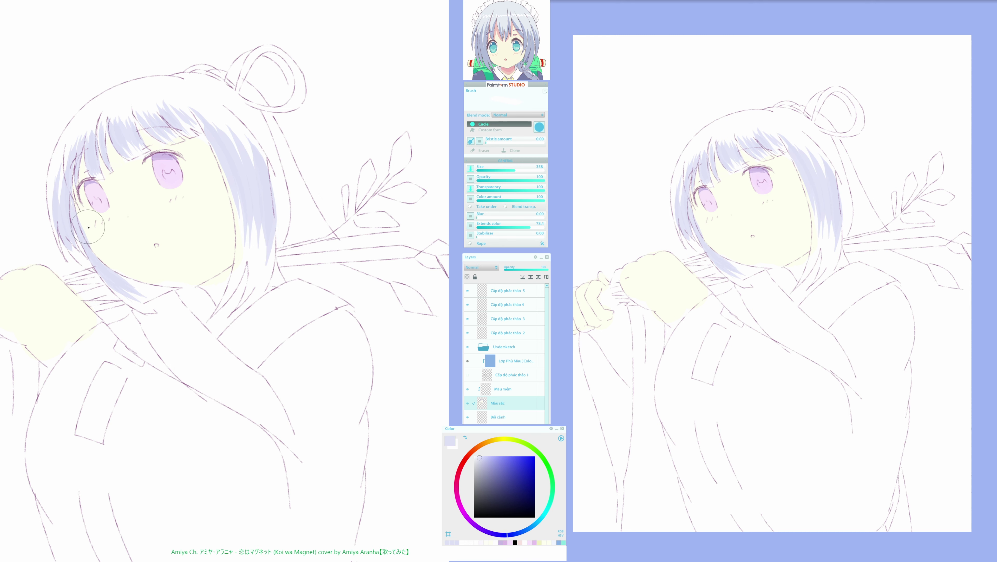
alt+click(89, 227)
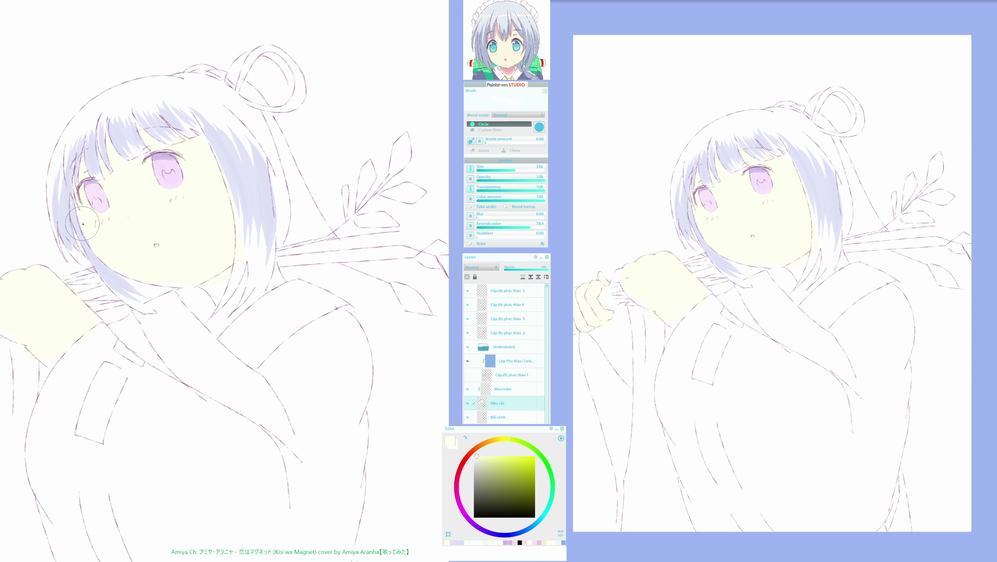
Sample the hair's lavender-blue and paint the back hair behind the near side lock
key(h)
key(h)
key(h)
alt+click(244, 188)
mouse_move(239, 139)
mouse_down()
mouse_move(215, 240)
mouse_move(225, 161)
mouse_move(212, 198)
mouse_up()
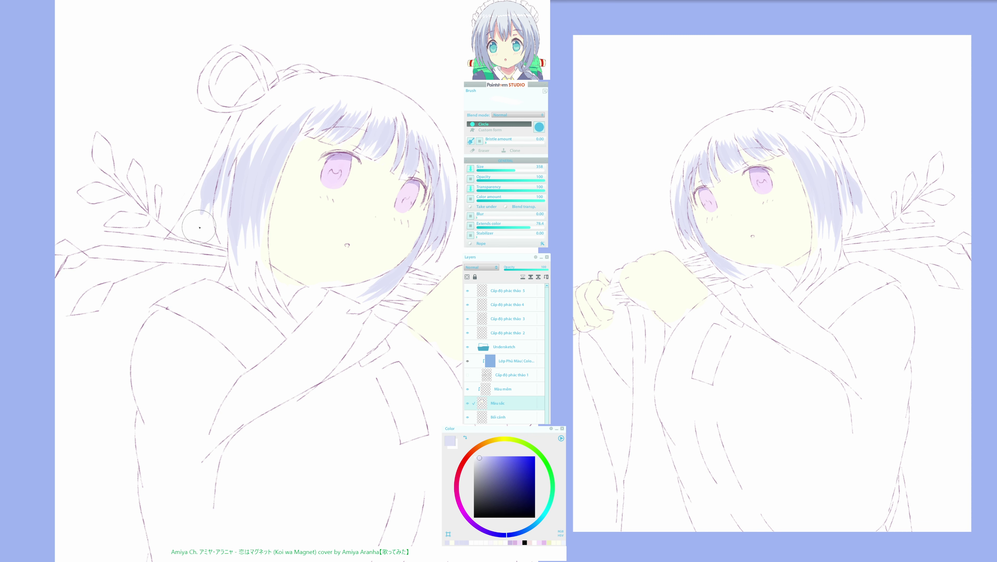
key(h)
drag(231, 310, 214, 308)
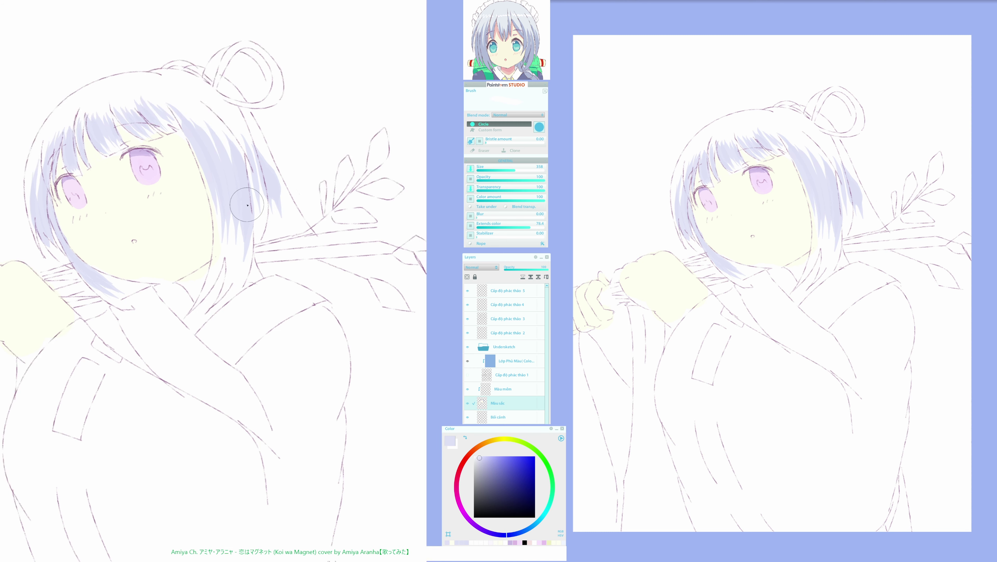
Paint a mask selection over the lower ends of the near side lock, the far side lock and the back hair
key(h)
key(q)
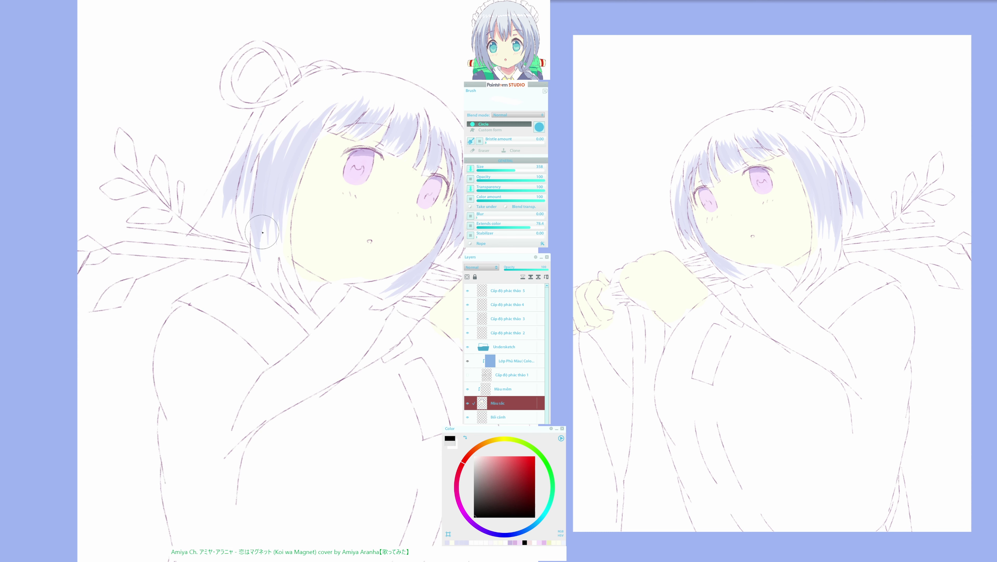
mouse_move(258, 213)
mouse_down()
mouse_move(265, 289)
mouse_move(267, 271)
mouse_move(282, 307)
mouse_move(278, 225)
mouse_move(283, 284)
mouse_move(284, 211)
mouse_move(300, 293)
mouse_move(292, 200)
mouse_move(294, 280)
mouse_move(311, 151)
mouse_move(288, 240)
mouse_move(296, 165)
mouse_move(280, 216)
mouse_move(281, 187)
mouse_move(270, 234)
mouse_move(276, 290)
mouse_move(263, 216)
mouse_move(269, 296)
mouse_move(252, 246)
mouse_up()
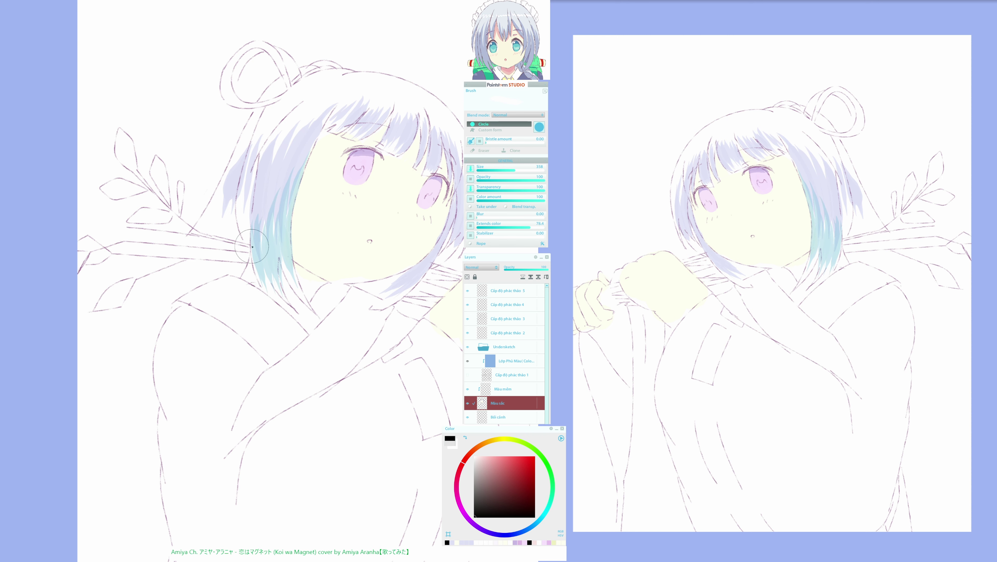
key(h)
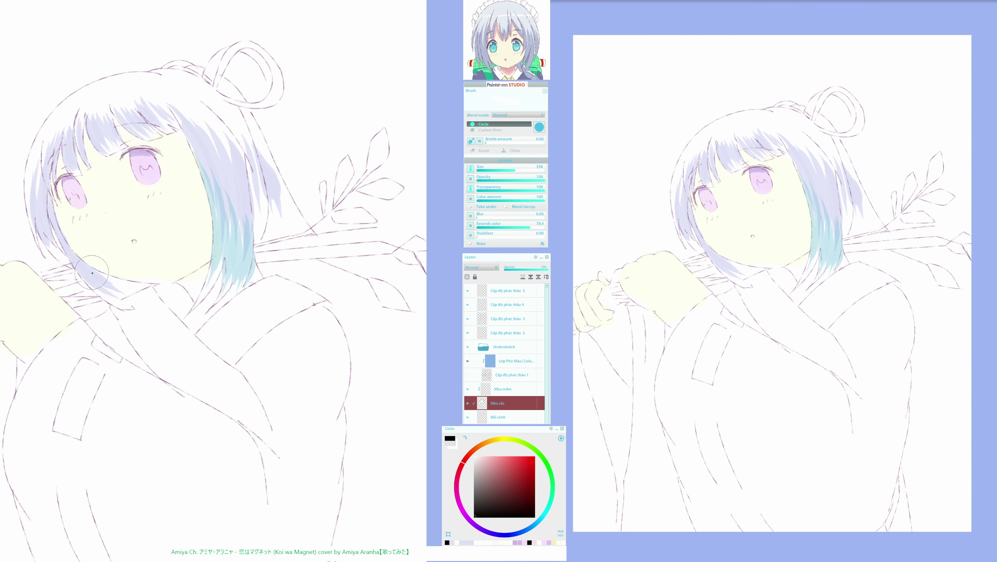
mouse_move(92, 272)
mouse_down()
mouse_move(151, 287)
mouse_move(94, 273)
mouse_move(138, 292)
mouse_move(91, 278)
mouse_move(119, 304)
mouse_move(91, 278)
mouse_move(127, 310)
mouse_move(95, 284)
mouse_up()
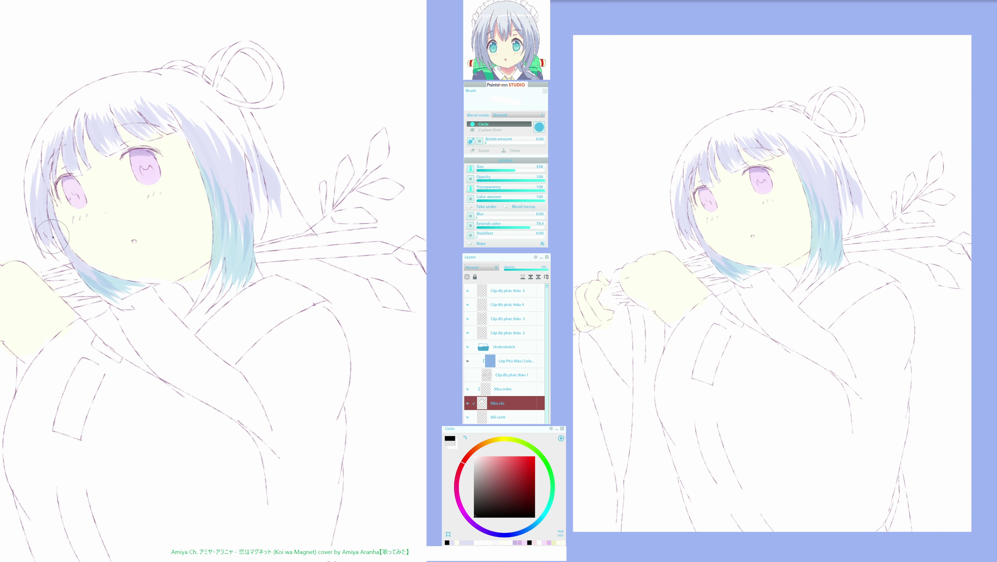
drag(38, 218, 36, 178)
key(h)
mouse_move(270, 114)
mouse_down()
mouse_move(252, 220)
mouse_move(234, 246)
mouse_move(236, 199)
mouse_move(228, 244)
mouse_move(230, 181)
mouse_move(205, 234)
mouse_move(201, 224)
mouse_up()
key(h)
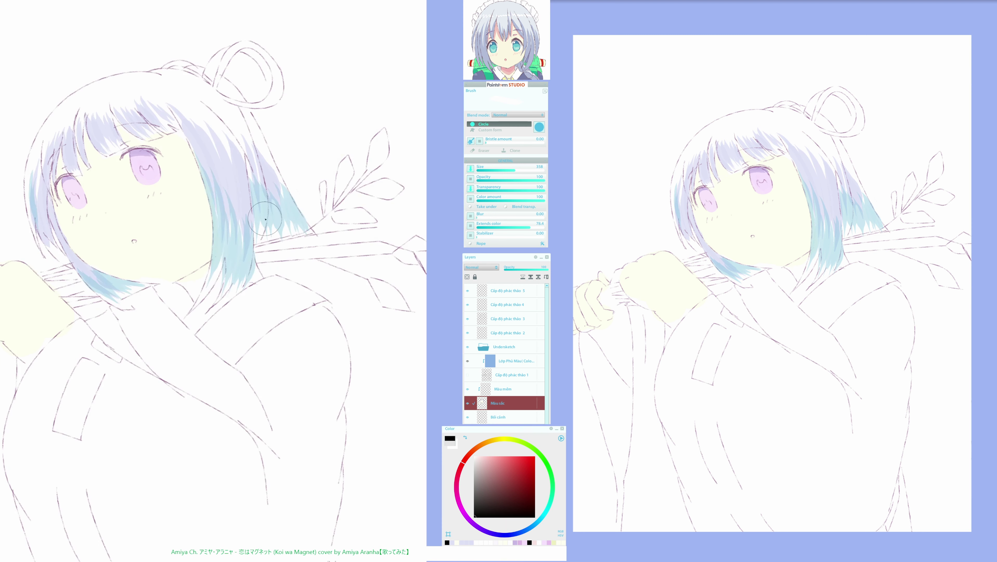
key(q)
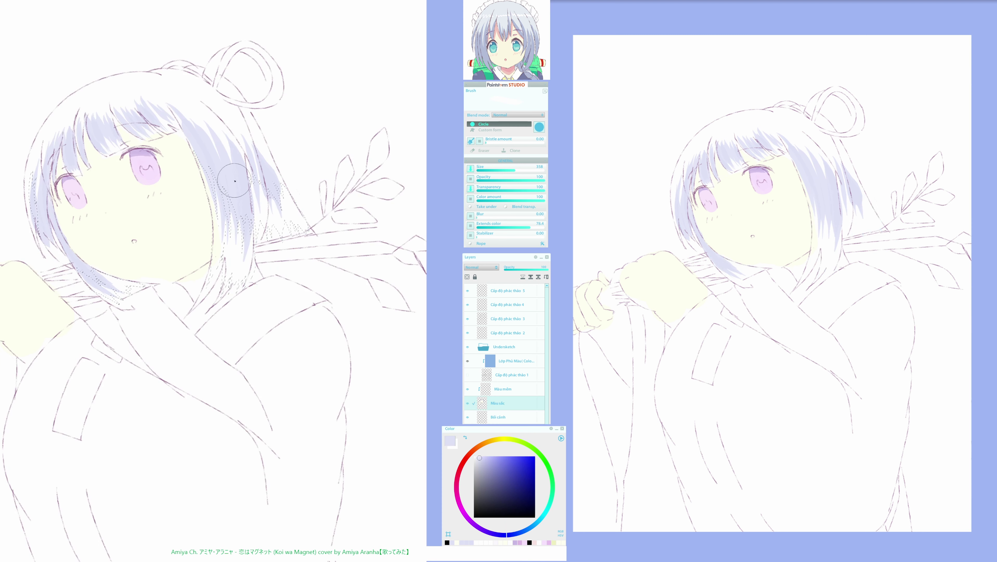
Mix a soft, slightly darker violet from the hair colour and fill the selected hair ends with it
alt+click(238, 184)
click(486, 459)
click(522, 531)
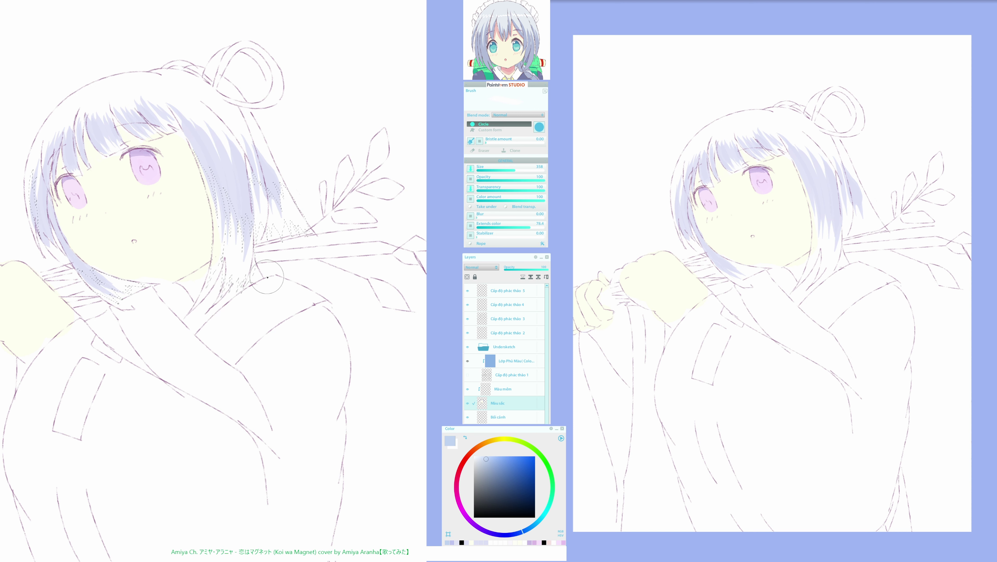
alt+click(226, 165)
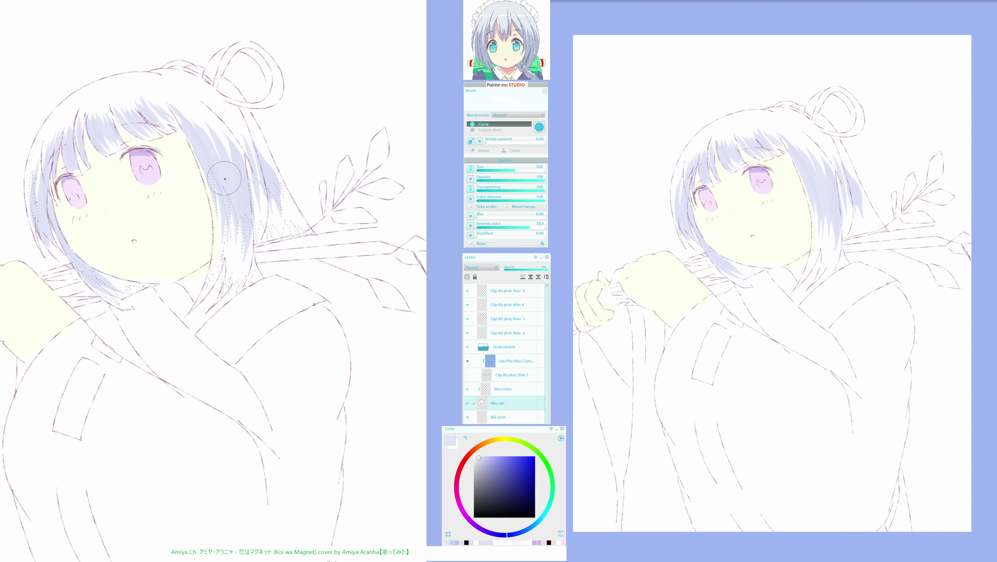
click(484, 461)
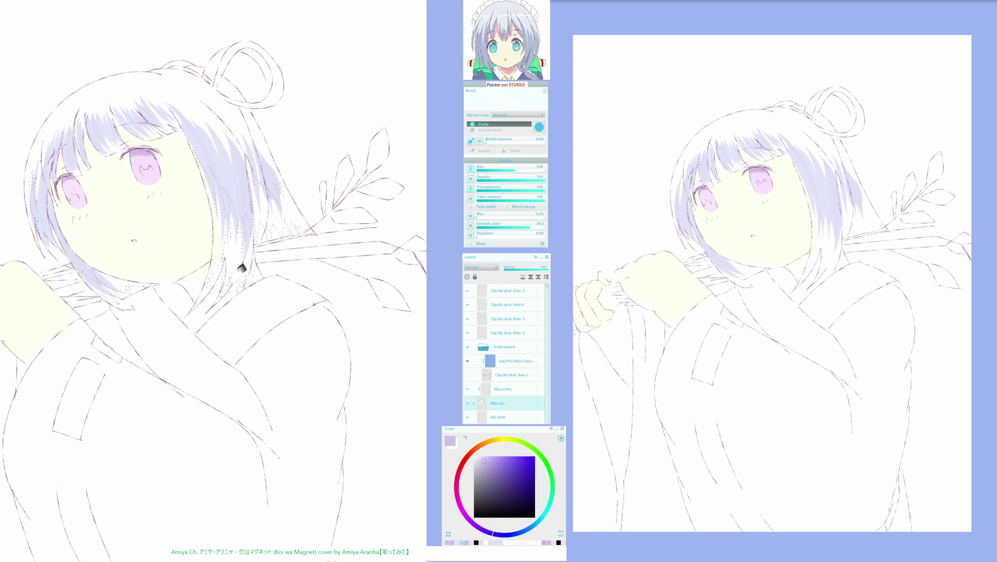
click(255, 294)
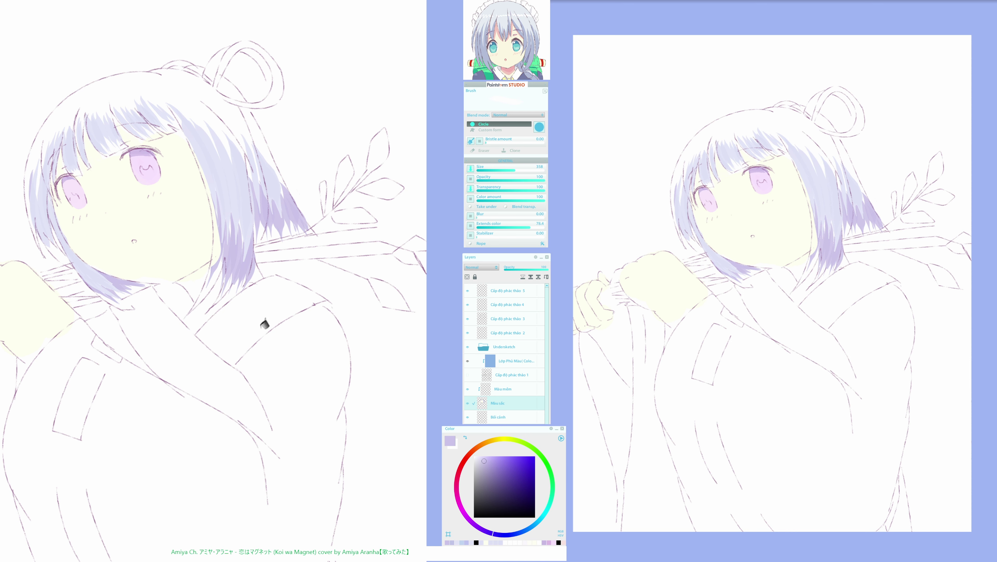
Sample the violet of the hair ends and paint it along the inner edge of the near side lock
alt+click(220, 227)
drag(220, 217, 212, 286)
drag(219, 235, 216, 264)
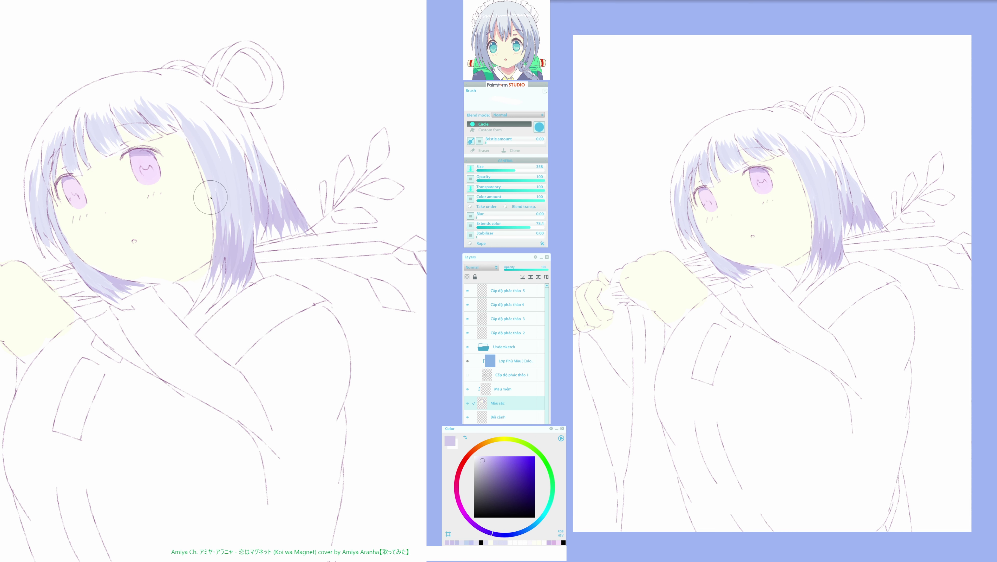
drag(211, 198, 215, 271)
Touch up the outer edge of the far side lock with sampled pale hair colour
key(h)
alt+click(291, 180)
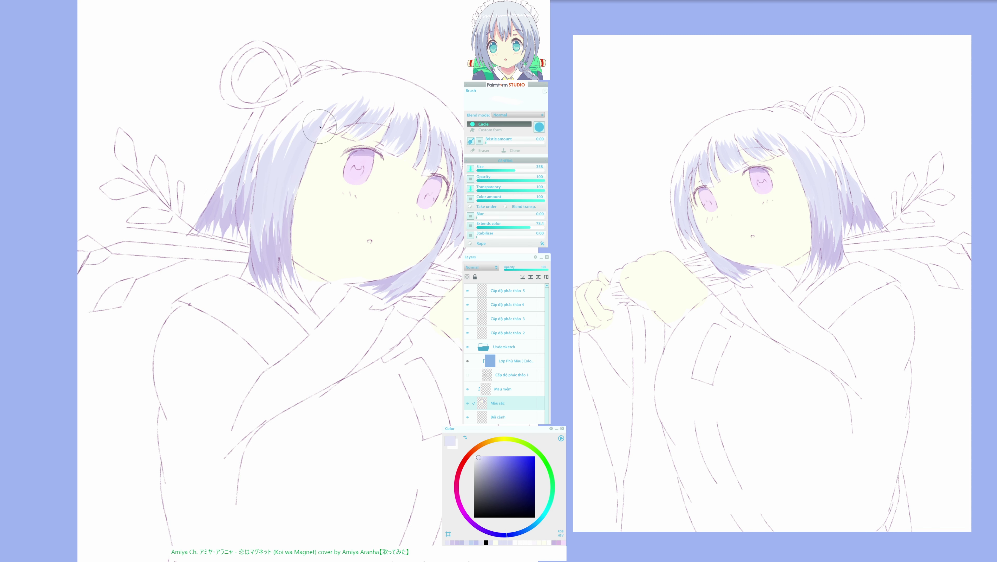
key(m)
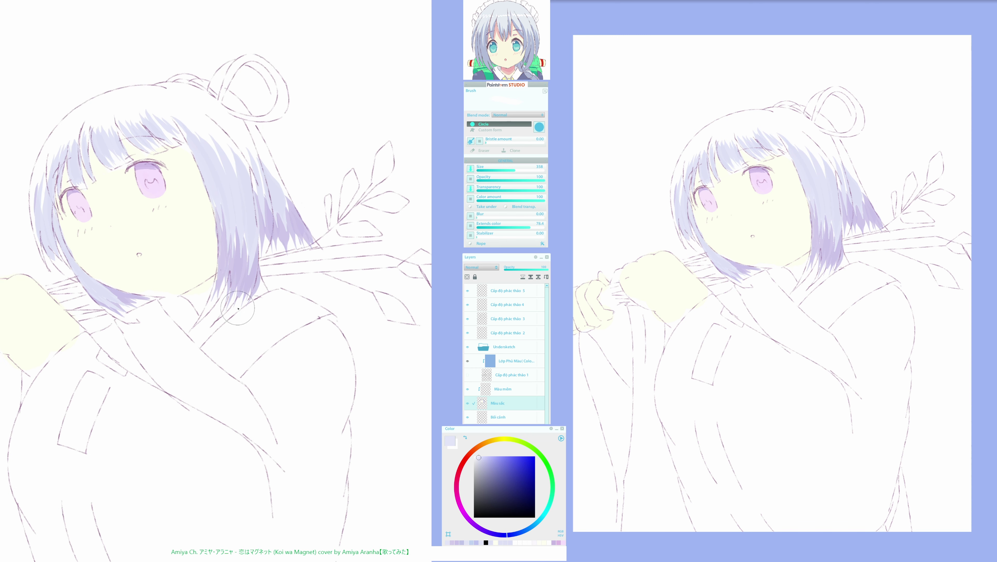
drag(238, 308, 256, 316)
alt+click(56, 236)
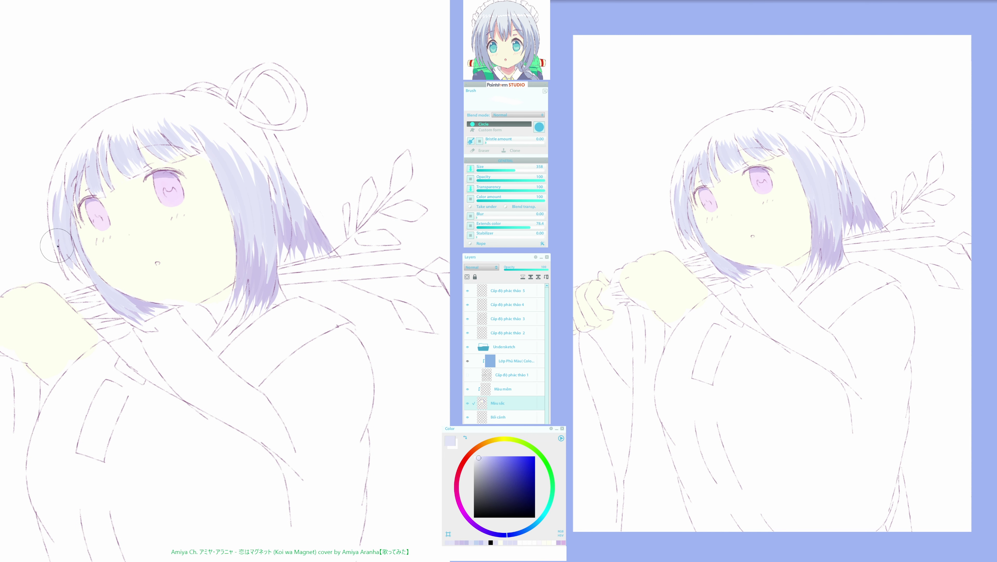
drag(57, 246, 60, 249)
Blend sampled lavender-blue strokes into the back hair behind the near side lock
key(h)
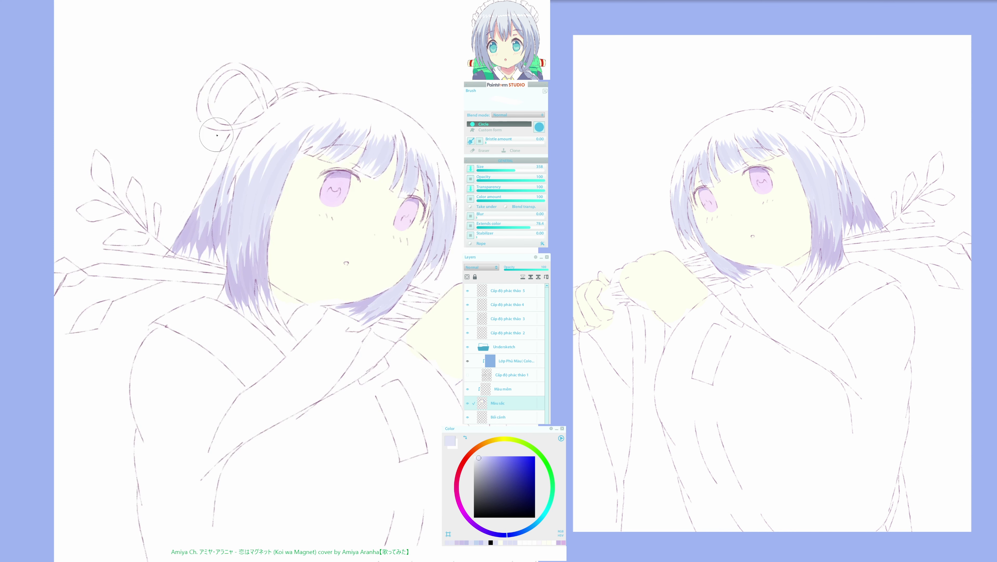
alt+click(232, 203)
drag(206, 202, 228, 157)
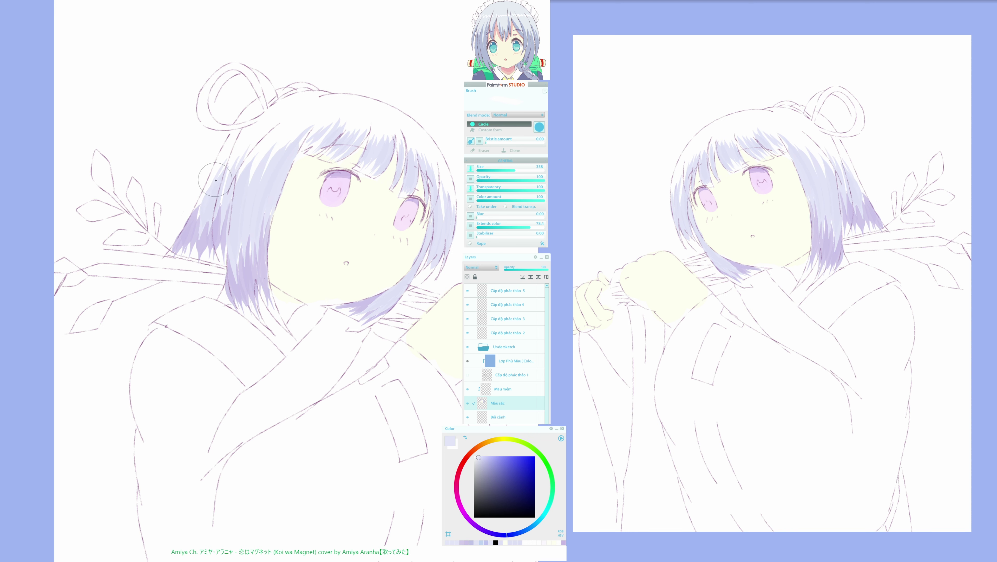
drag(197, 227, 217, 166)
drag(191, 226, 200, 200)
key(h)
mouse_move(272, 218)
mouse_down()
mouse_move(255, 226)
mouse_move(265, 225)
mouse_up()
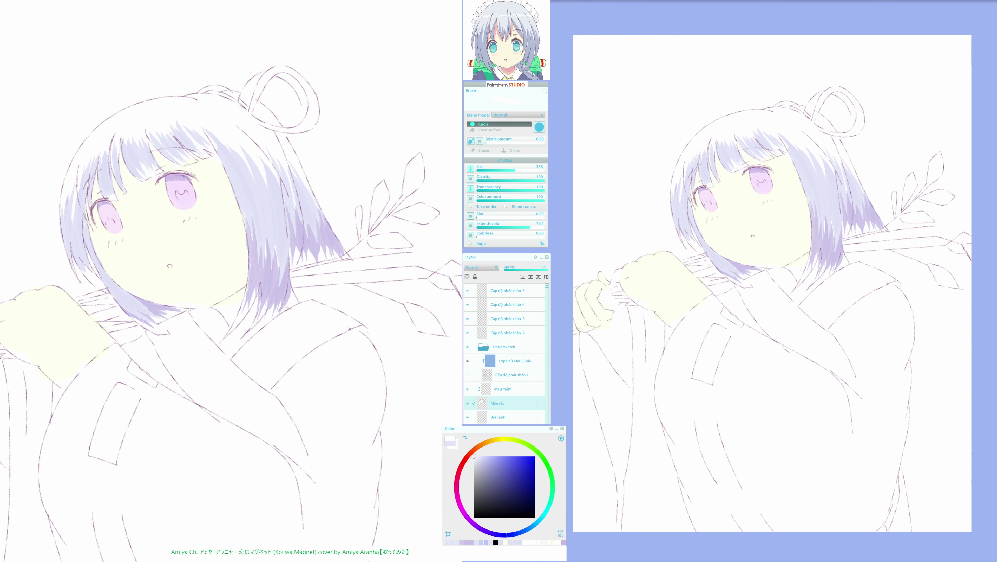
Mask the small reflection shapes in the lower part of both irises and turn the mask into a selection
alt+click(350, 252)
drag(205, 228, 219, 235)
key(q)
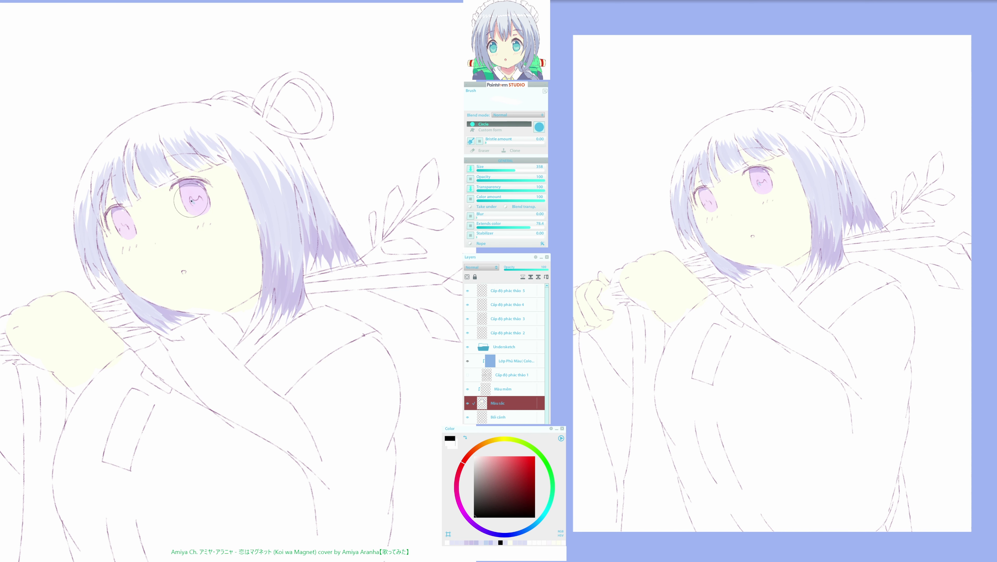
drag(192, 199, 199, 206)
drag(197, 206, 201, 202)
drag(121, 225, 121, 227)
key(q)
key(g)
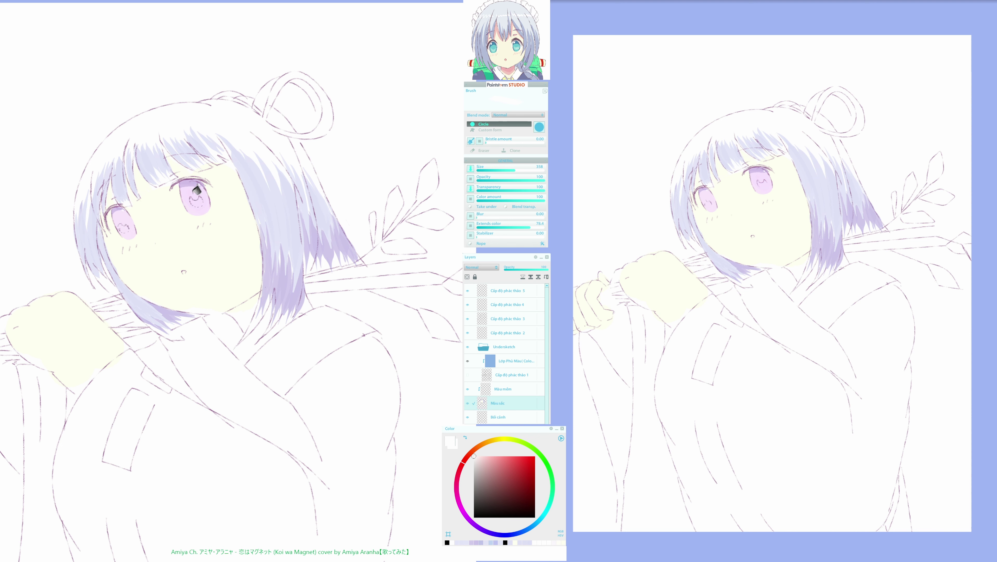
Try a pale warm pink, mixed from the sampled iris purple, for the selected reflections in both eyes
alt+click(196, 191)
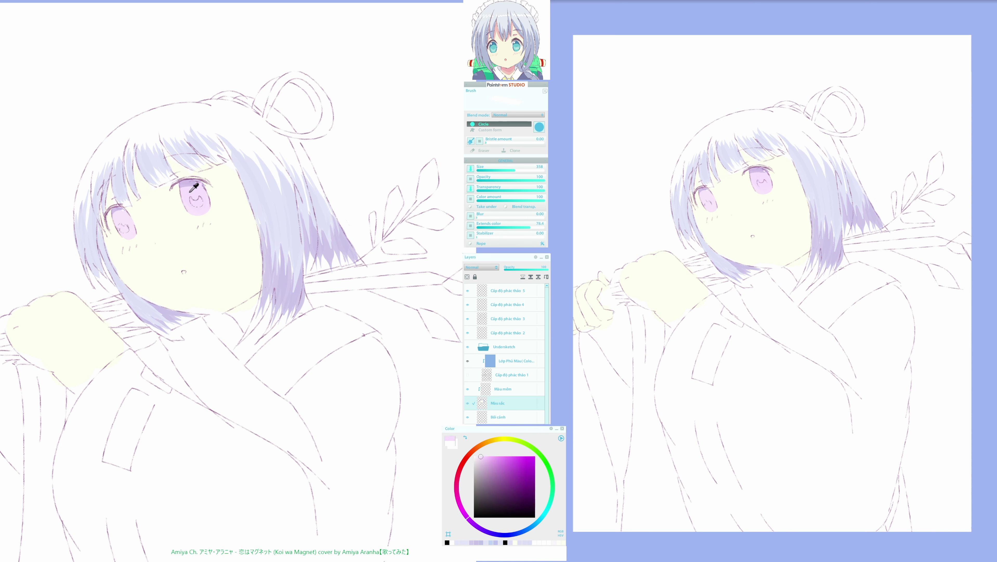
click(479, 453)
click(461, 468)
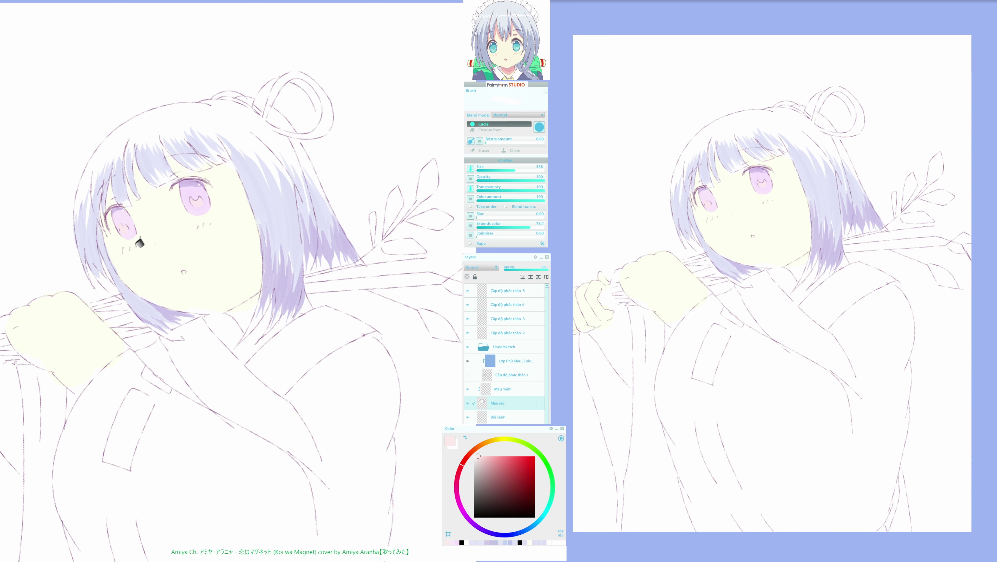
drag(356, 281, 340, 307)
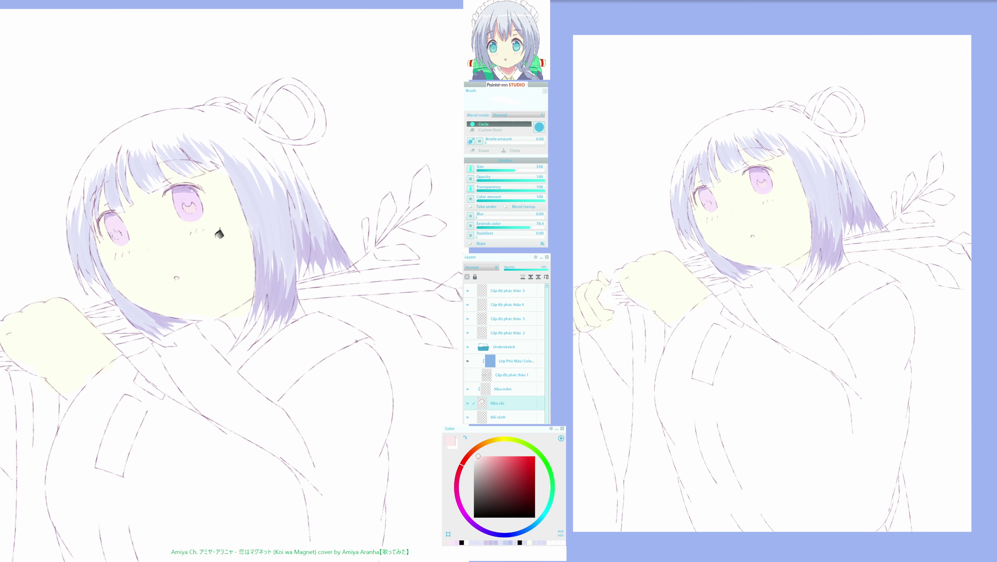
click(189, 202)
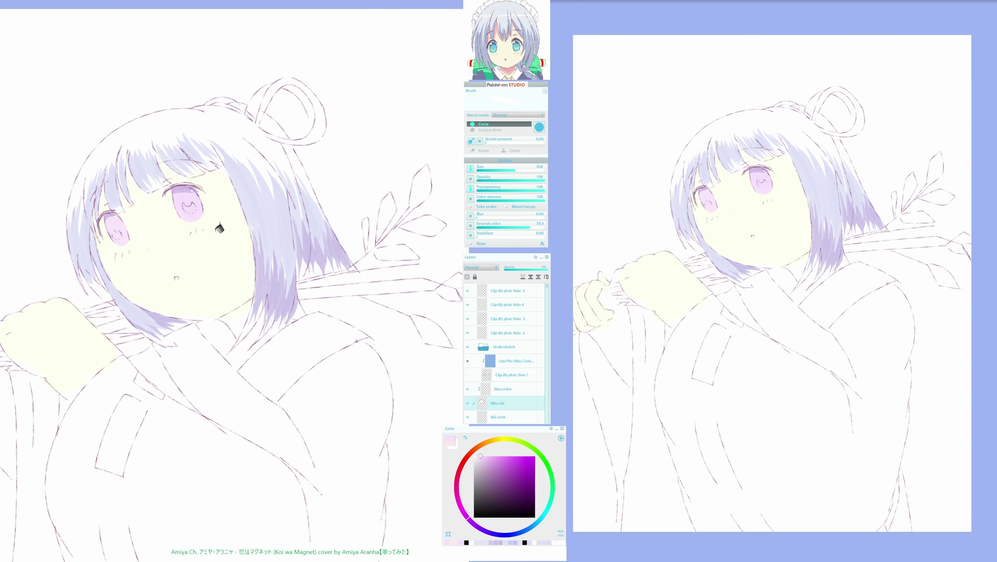
Try pale blue and light cyan tints for the selected eye reflections
click(185, 199)
click(517, 534)
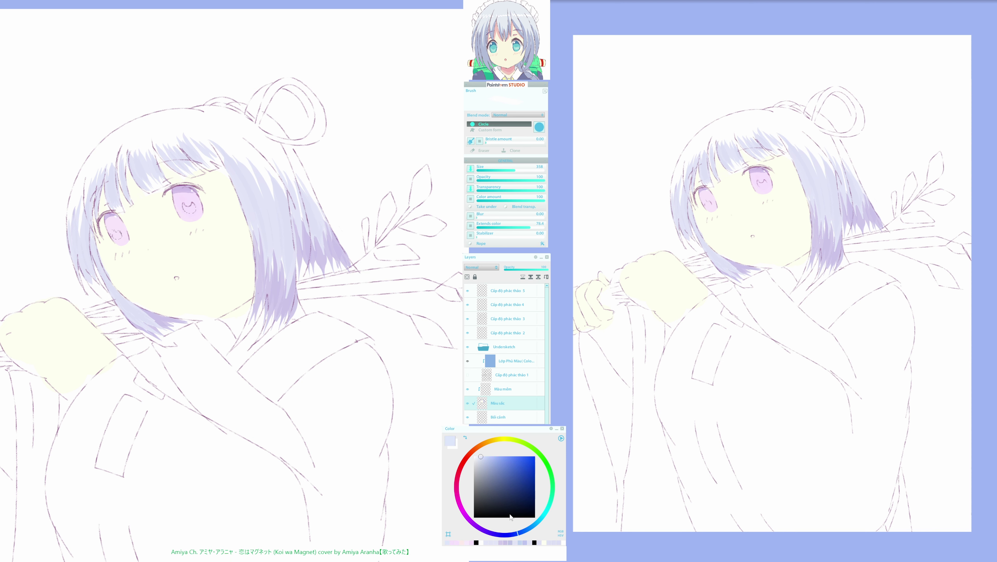
click(478, 457)
click(477, 452)
click(536, 524)
key(e)
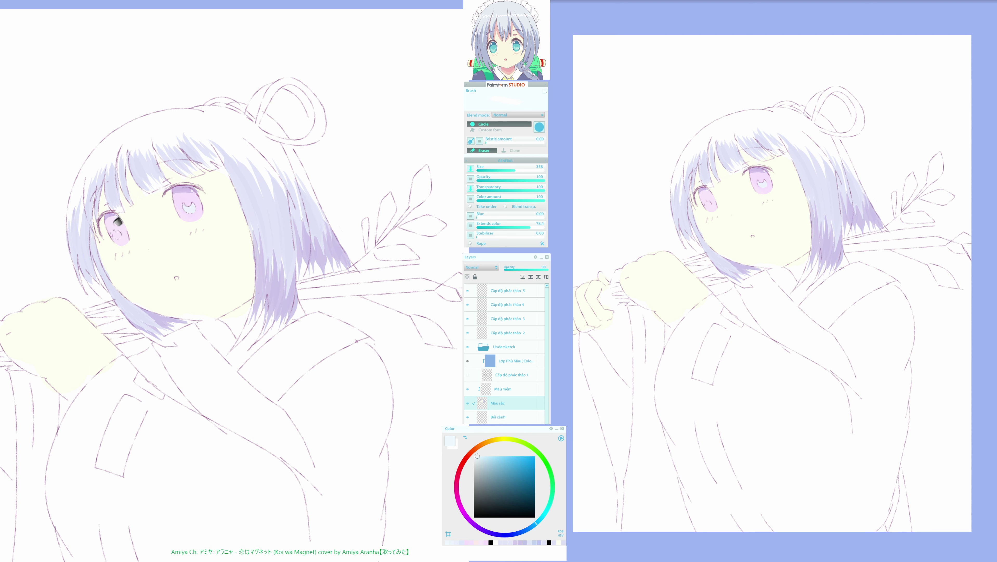
Try a pale blue-violet tint, mixed from the sampled iris colour, for the eye reflections
alt+click(191, 200)
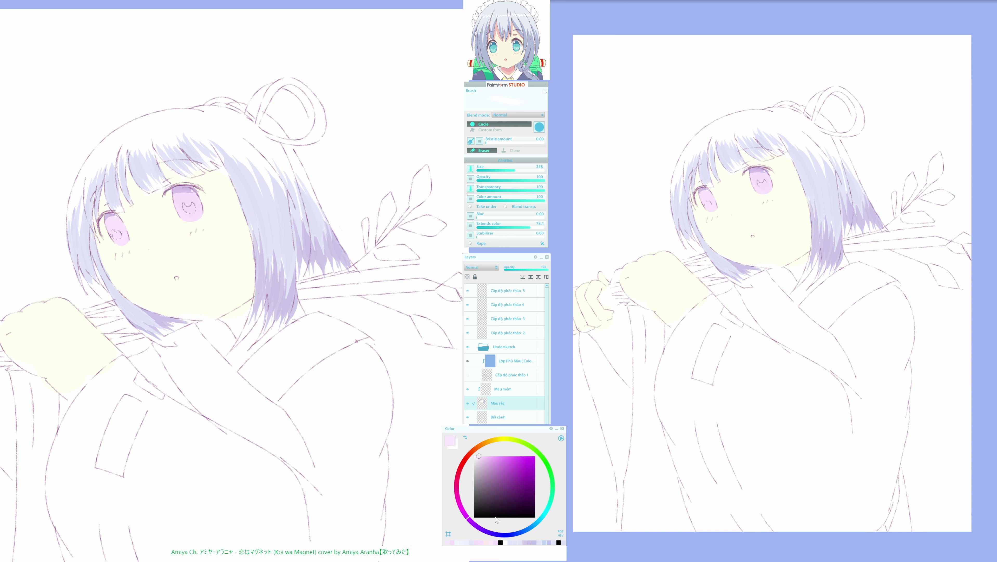
click(498, 535)
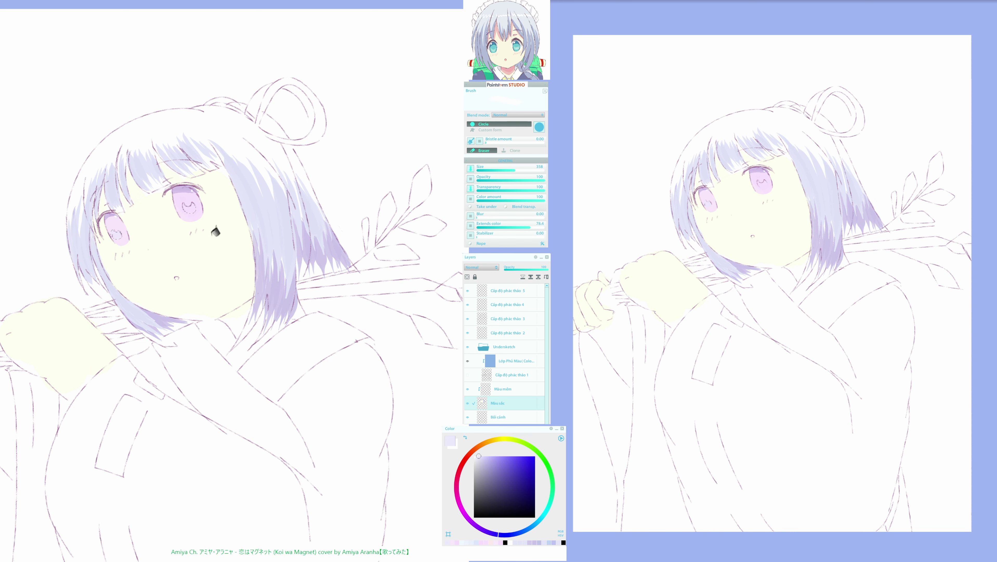
key(h)
key(h)
drag(202, 380, 157, 383)
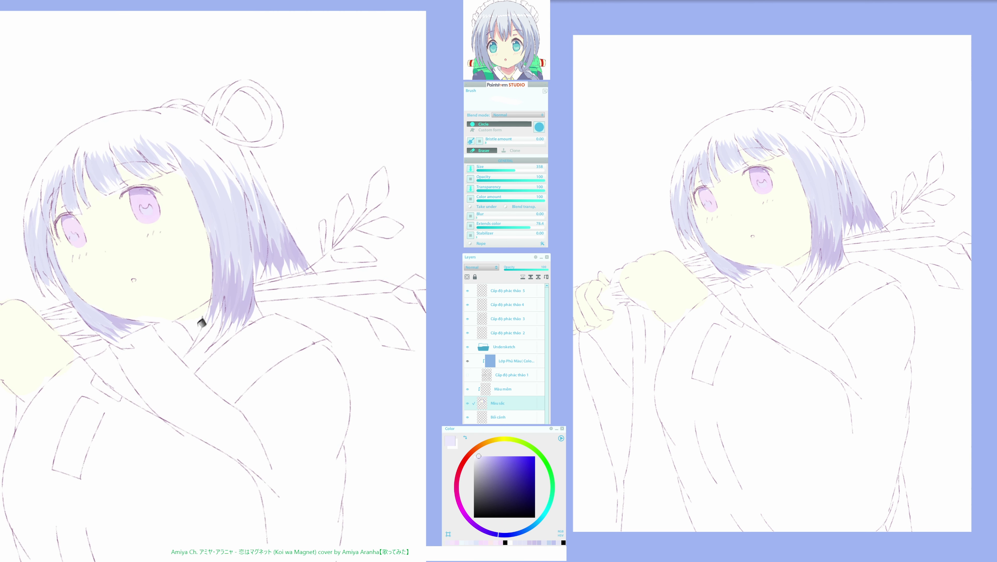
Try a stronger pink in the near eye's reflection and undo it
click(144, 207)
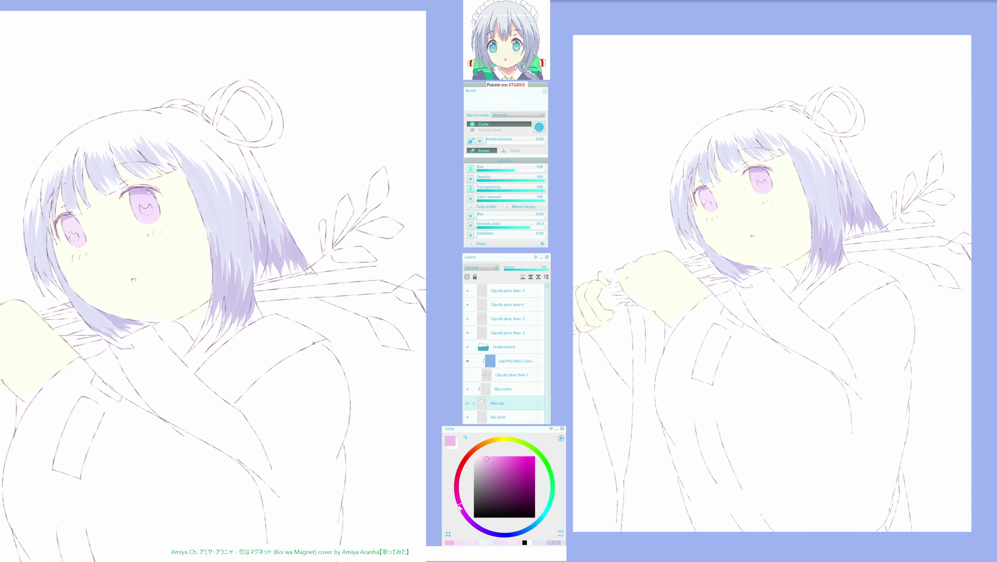
click(146, 212)
key(ctrl+z)
key(ctrl+z)
Mix a very pale magenta-pink from the sampled iris purple for the eye reflections
alt+click(142, 201)
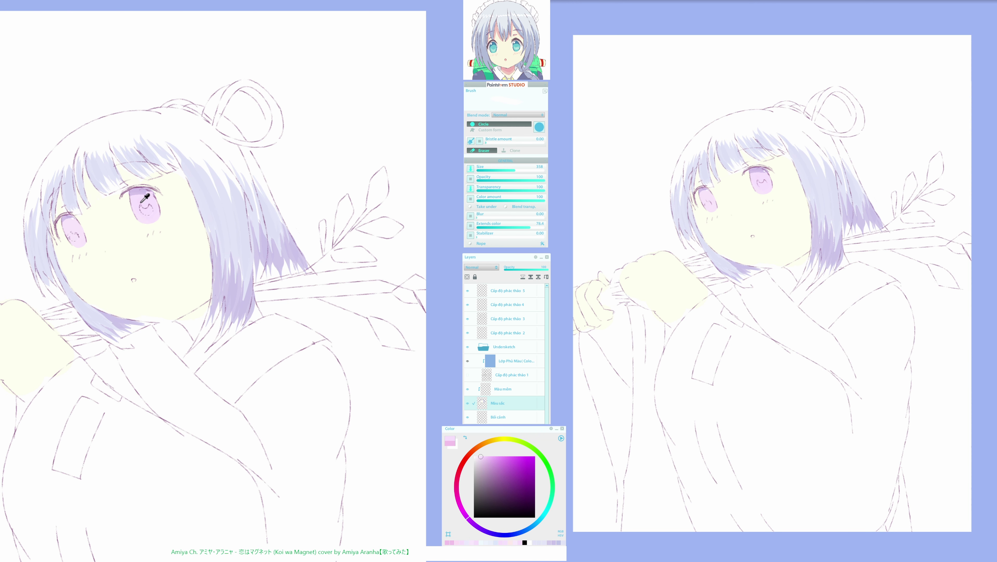
click(477, 457)
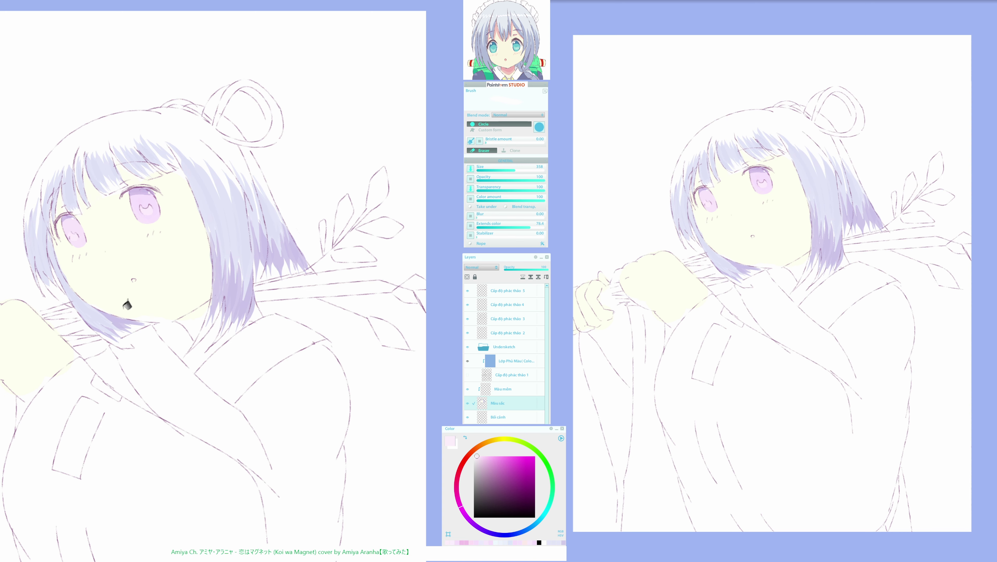
drag(272, 396, 274, 385)
Blend sampled lavender-blue strokes into the upper back hair below the bun, working in the mirrored view
key(h)
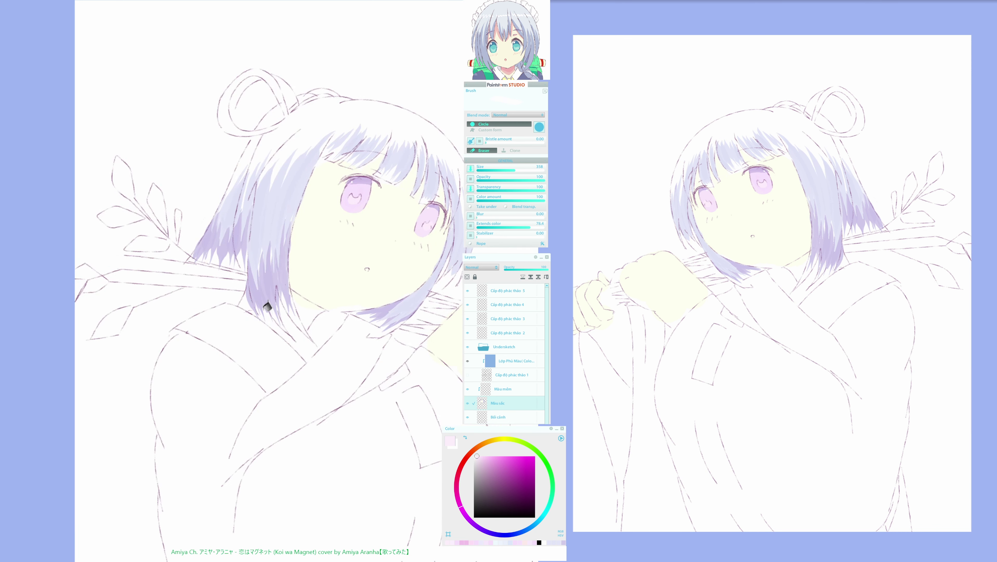
scroll(263, 217, up, 3)
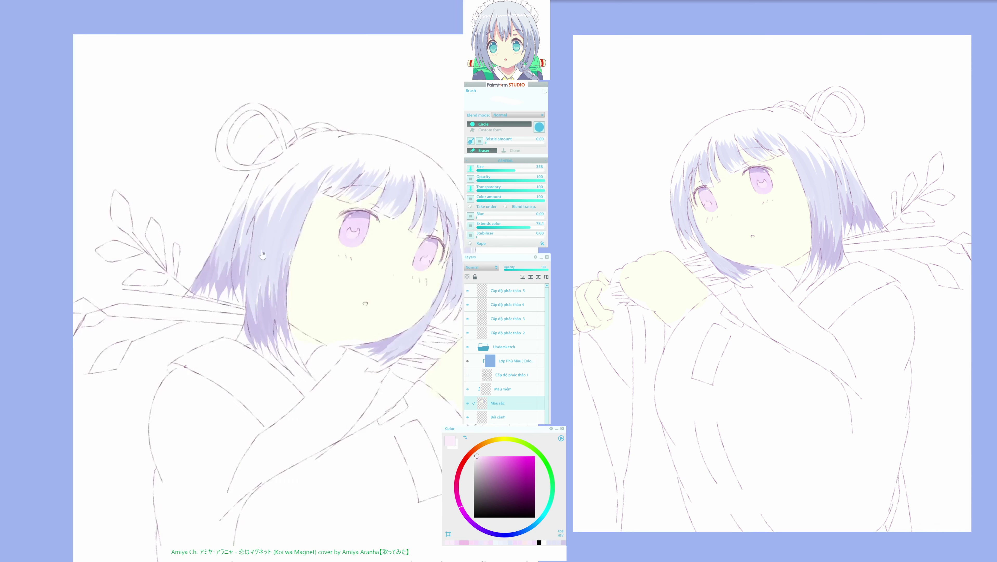
click(233, 249)
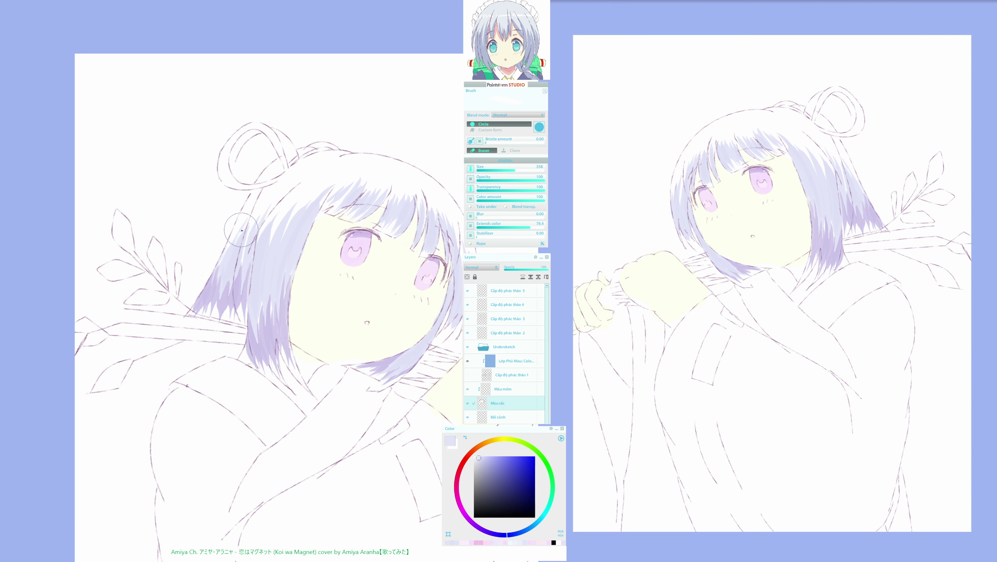
mouse_move(244, 225)
mouse_down()
mouse_move(230, 256)
mouse_move(240, 239)
mouse_move(253, 255)
mouse_up()
alt+click(234, 248)
key(e)
alt+click(233, 249)
drag(231, 249, 258, 202)
drag(240, 235, 253, 210)
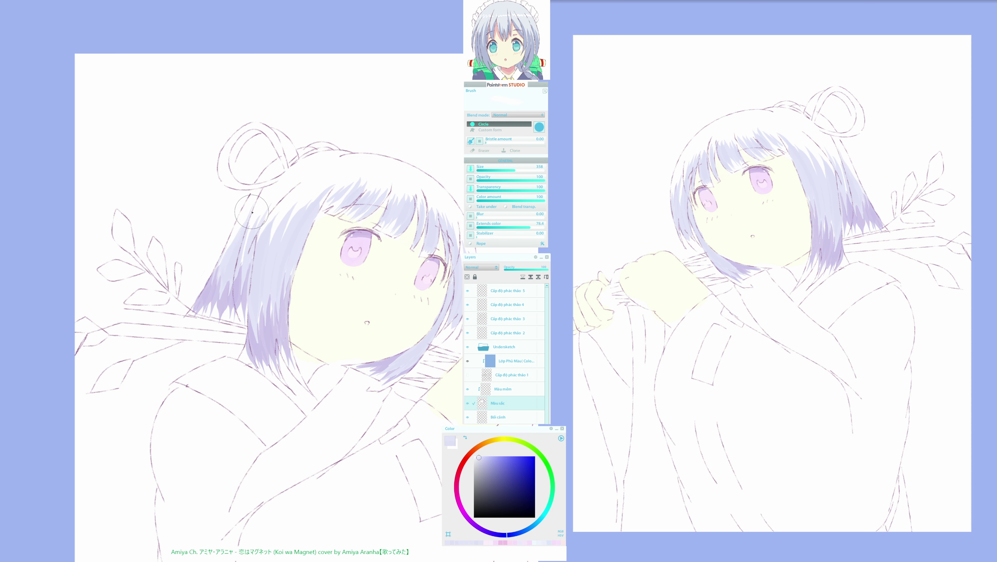
drag(272, 178, 301, 153)
Touch up the near side lock beside the face with a short stroke of sampled lavender-blue
key(h)
drag(313, 298, 342, 247)
key(h)
alt+click(243, 210)
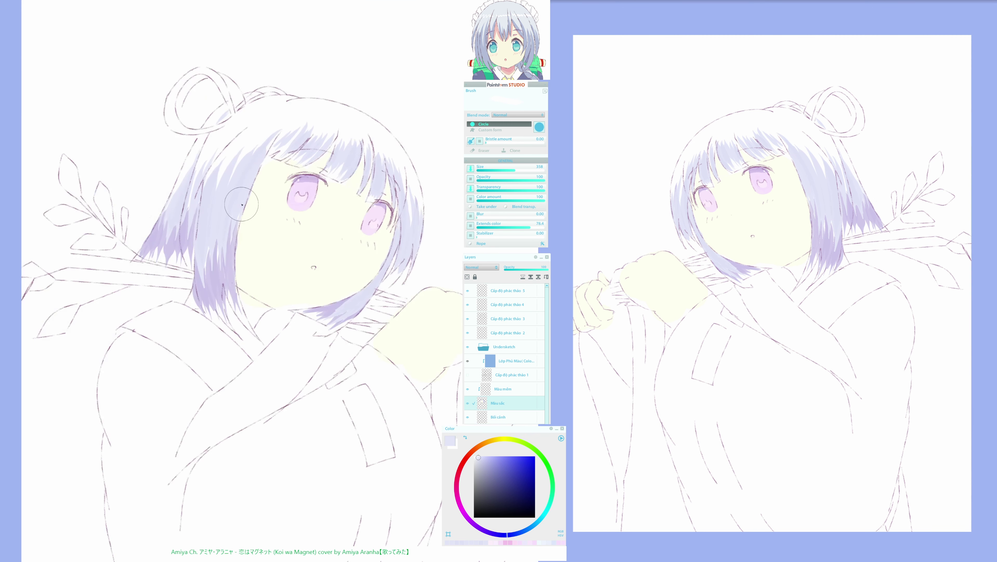
drag(242, 202, 238, 221)
key(h)
mouse_move(279, 352)
mouse_down()
mouse_move(320, 317)
mouse_move(291, 266)
mouse_move(335, 264)
mouse_up()
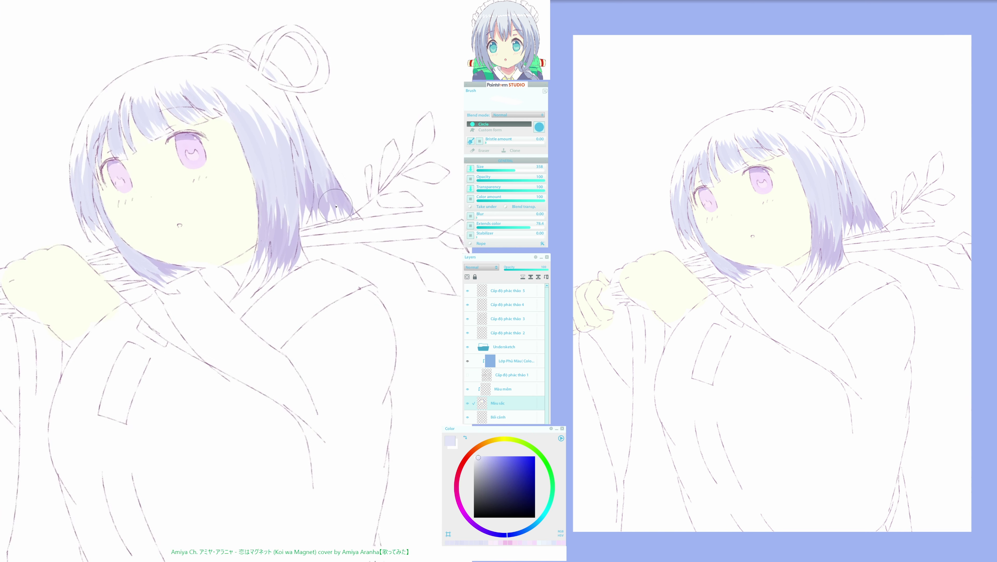
Paint a patch of sampled pale lavender-blue hair behind the shoulder, below the branches, and trim its edge with the eraser
alt+click(322, 204)
alt+click(319, 185)
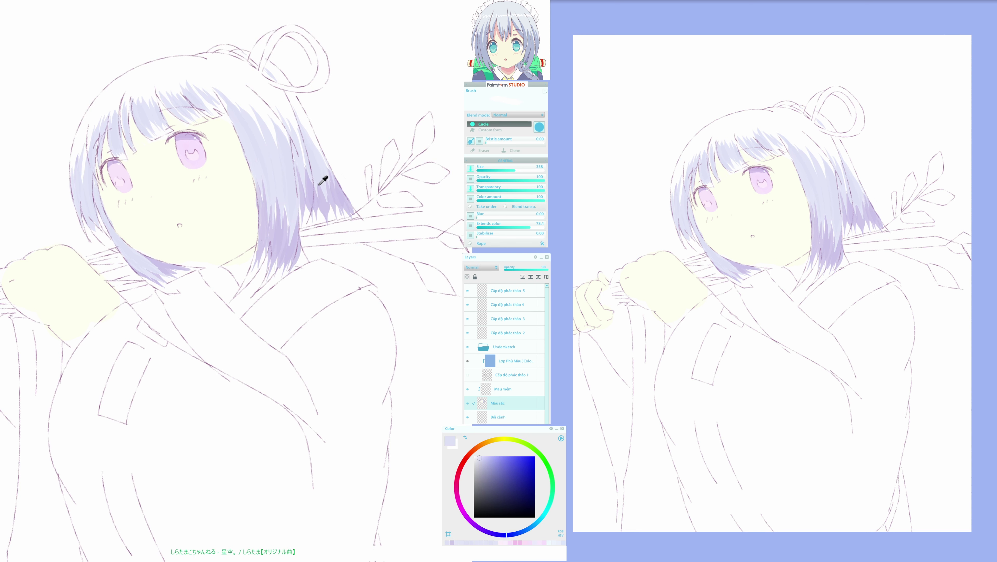
mouse_move(319, 230)
mouse_down()
mouse_move(304, 205)
mouse_move(303, 223)
mouse_move(307, 209)
mouse_move(325, 244)
mouse_move(315, 256)
mouse_move(307, 250)
mouse_move(363, 246)
mouse_move(311, 258)
mouse_move(369, 265)
mouse_up()
key(e)
drag(306, 242, 320, 244)
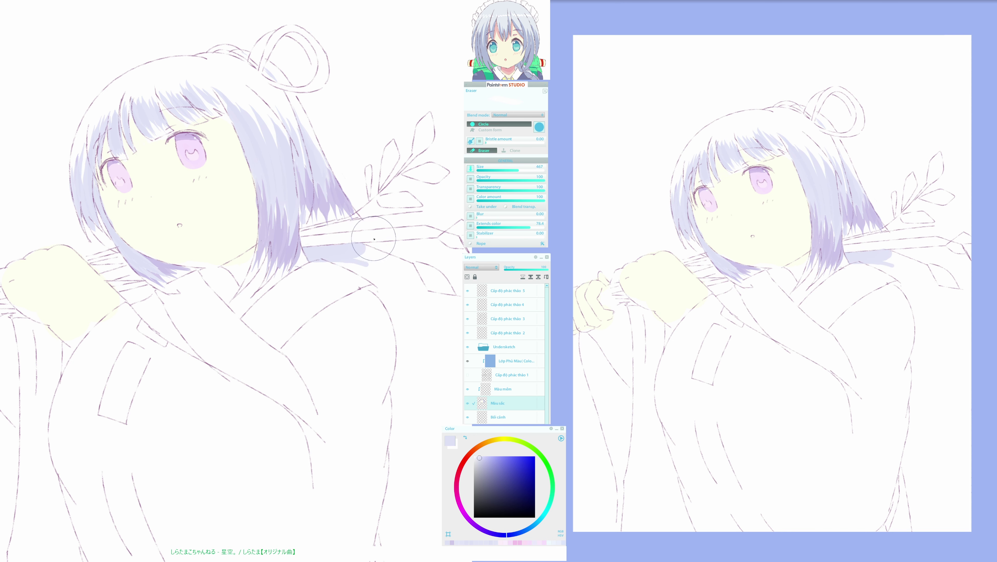
key(h)
drag(229, 256, 256, 264)
Try a sampled pale lavender-blue strand falling from the new hair patch over the outer shoulder, and undo the stroke
key(b)
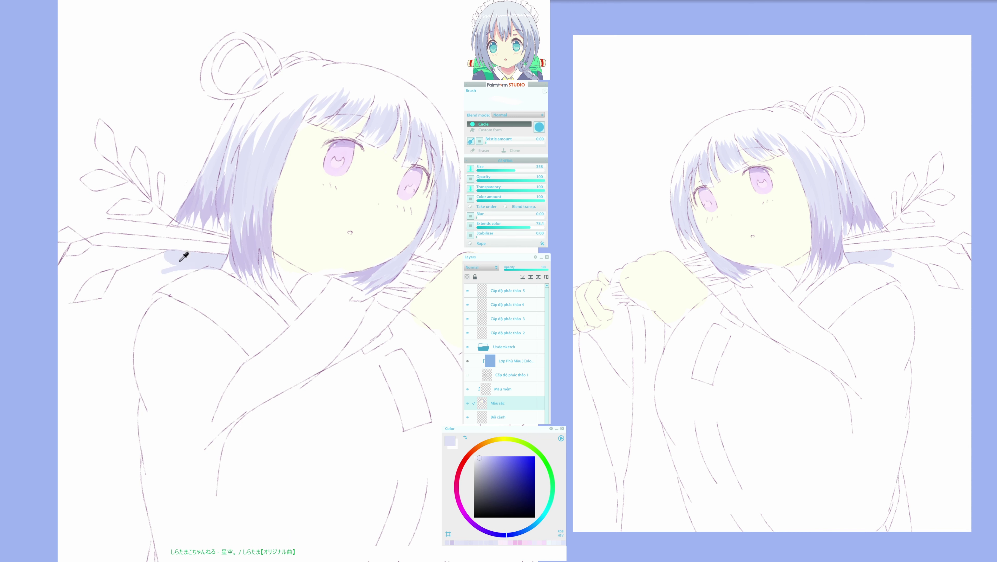
alt+click(180, 261)
mouse_move(174, 259)
mouse_down()
mouse_move(169, 285)
mouse_move(196, 265)
mouse_move(178, 260)
mouse_move(161, 283)
mouse_move(170, 256)
mouse_move(153, 288)
mouse_move(164, 250)
mouse_move(133, 309)
mouse_up()
key(h)
key(h)
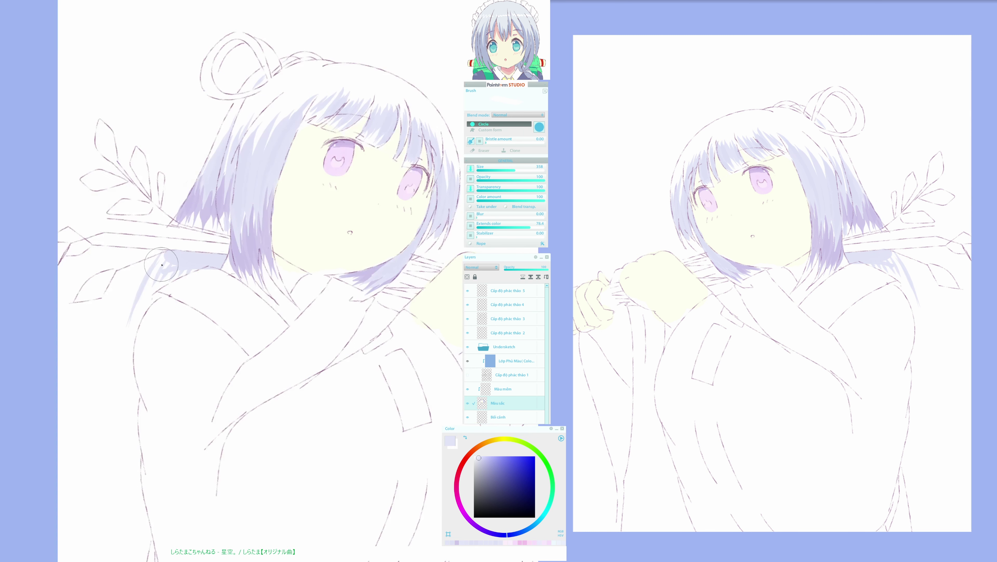
key(ctrl+z)
Paint thin curved strands falling from the hair patch along the outer shoulder and check them in both mirrored and normal views
mouse_move(163, 253)
mouse_down()
mouse_move(148, 272)
mouse_move(135, 331)
mouse_up()
drag(164, 259, 136, 337)
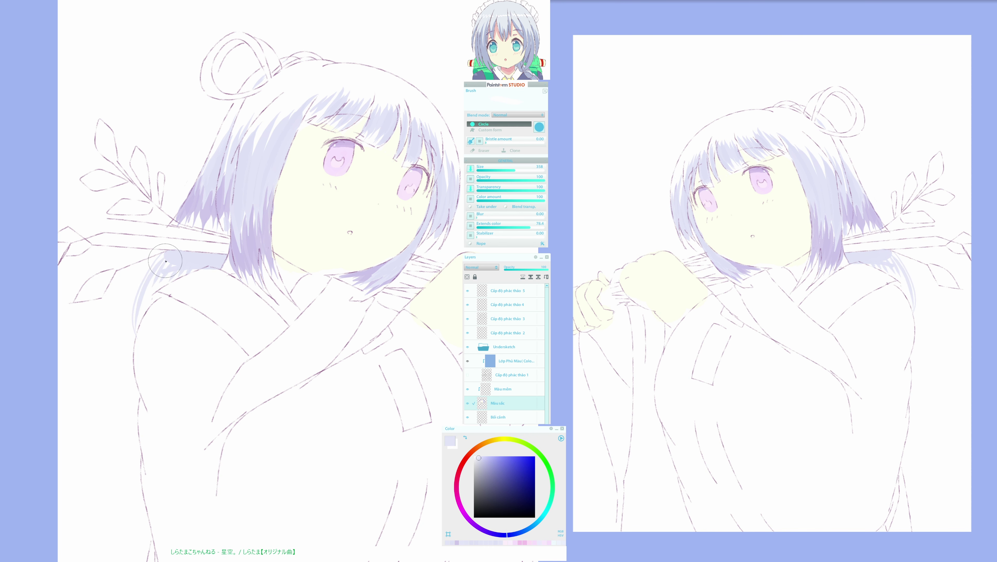
drag(164, 260, 139, 324)
key(h)
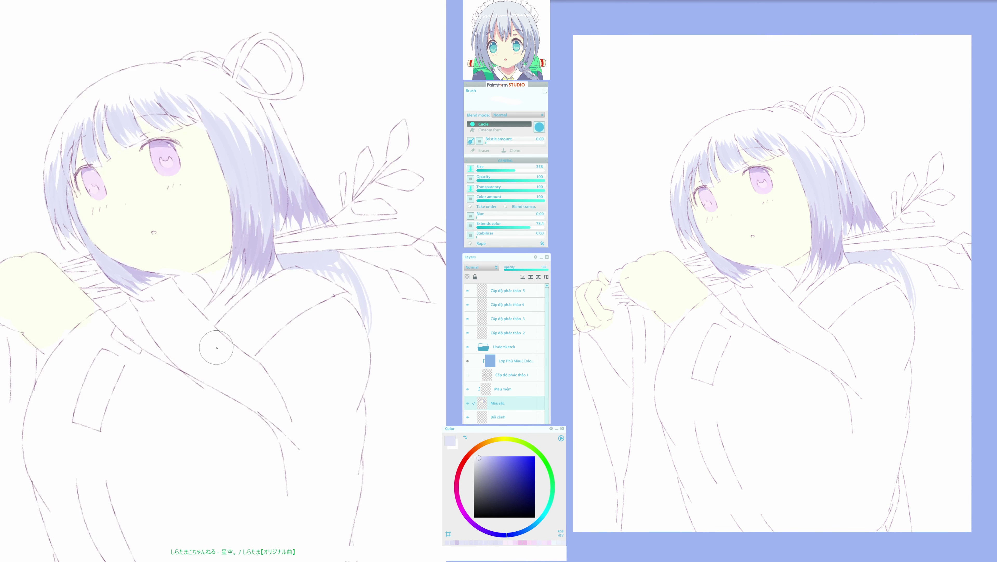
key(h)
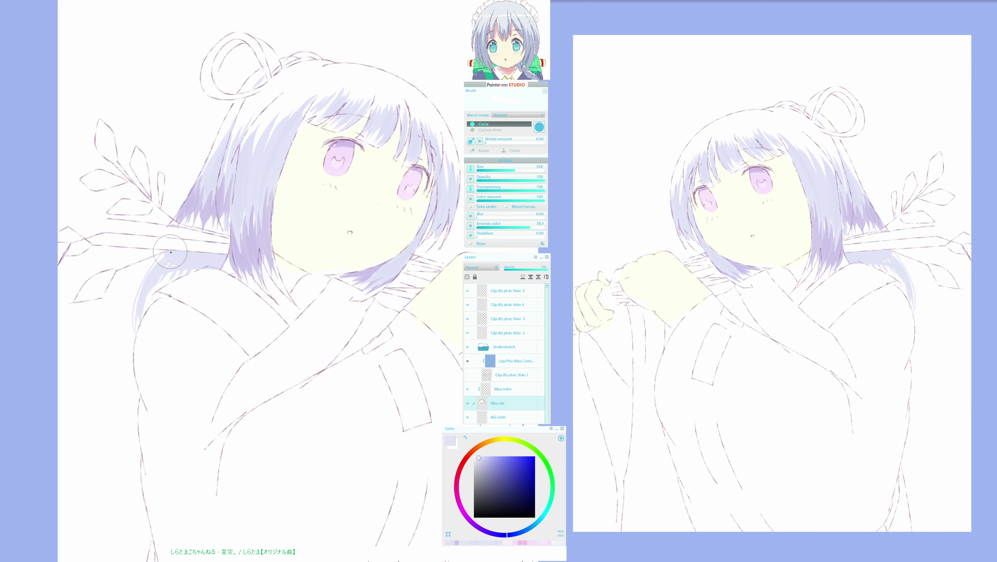
key(h)
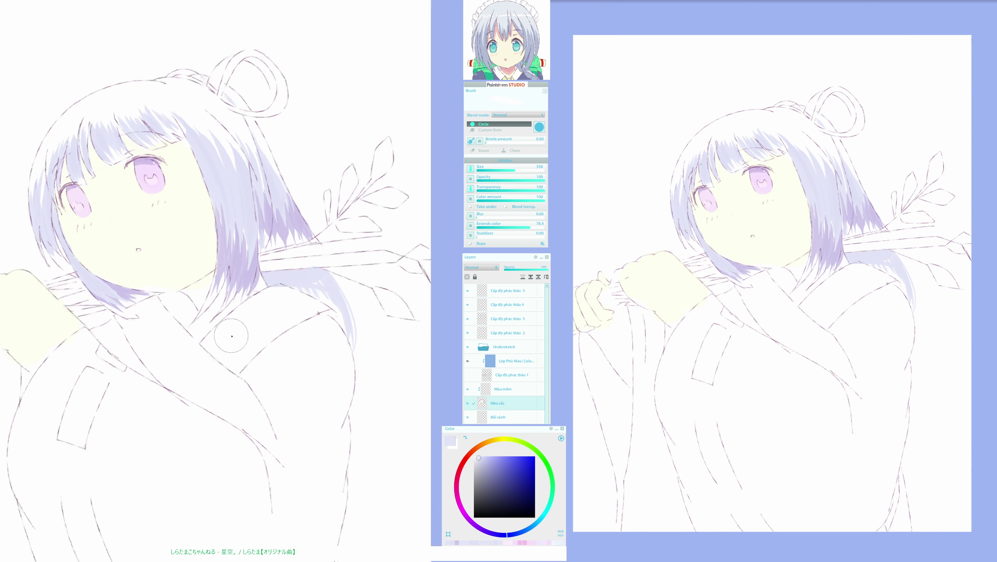
key(h)
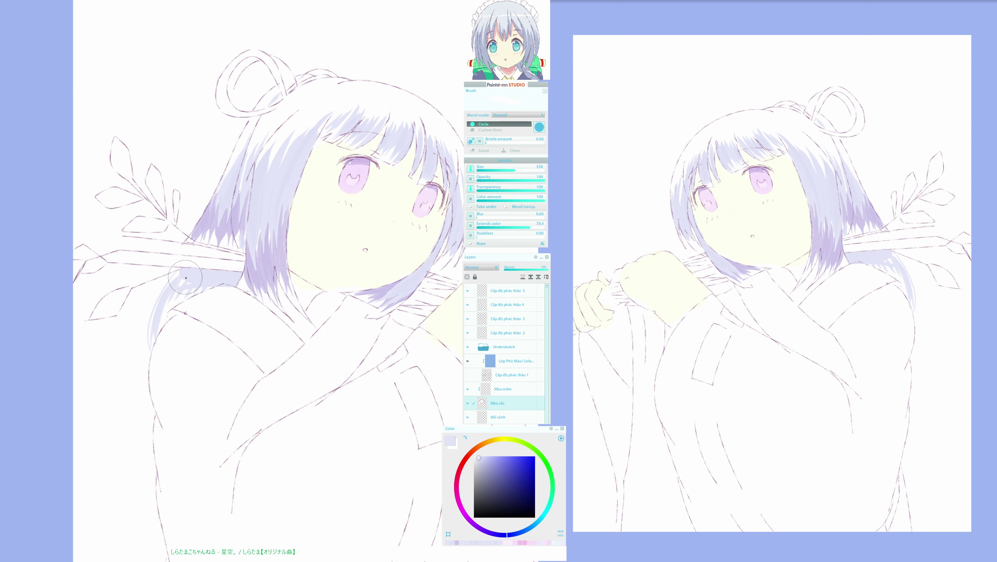
Fill in the gap at the top of the falling hair behind the shoulder with pale lavender-blue
mouse_move(185, 274)
mouse_down()
mouse_move(178, 294)
mouse_move(213, 282)
mouse_move(181, 302)
mouse_move(199, 277)
mouse_move(171, 302)
mouse_move(177, 292)
mouse_move(154, 338)
mouse_move(180, 293)
mouse_move(163, 317)
mouse_move(202, 283)
mouse_move(164, 300)
mouse_move(181, 277)
mouse_move(165, 294)
mouse_move(196, 275)
mouse_up()
key(h)
drag(262, 323, 247, 330)
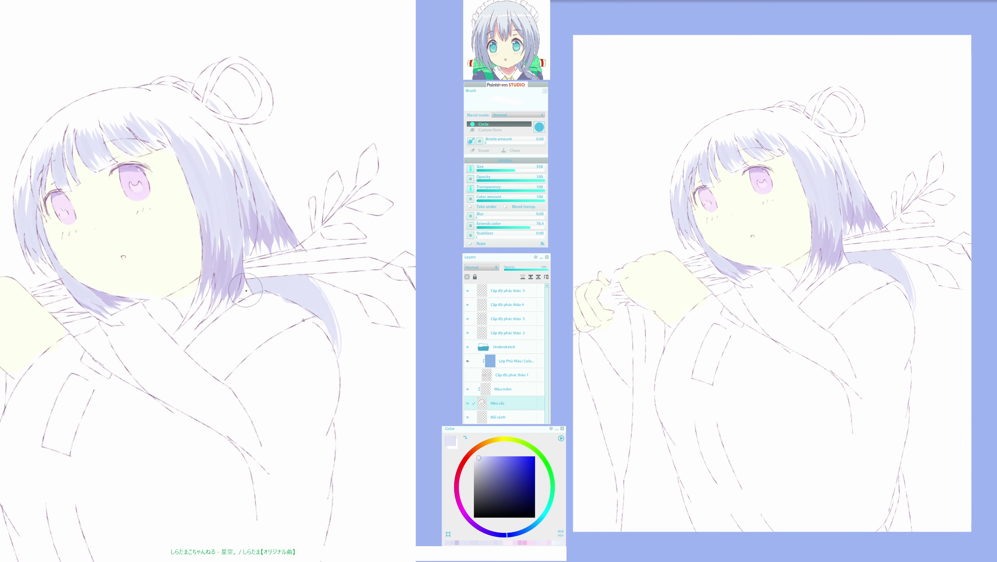
Sample the violet of the back hair tips and paint it as shading into the hair behind the shoulder
alt+click(263, 233)
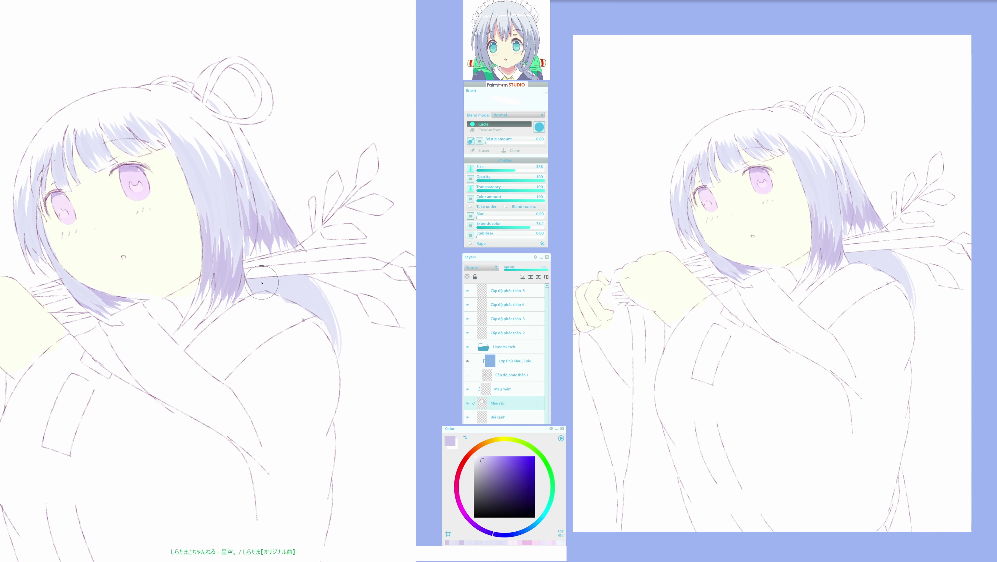
drag(297, 282, 296, 289)
key(f)
click(304, 301)
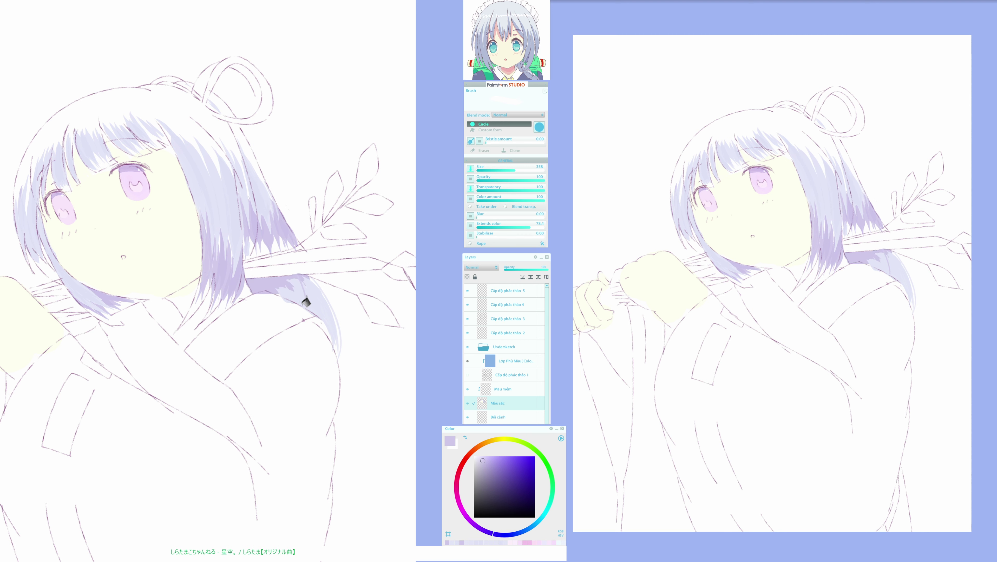
key(b)
drag(286, 280, 300, 291)
key(e)
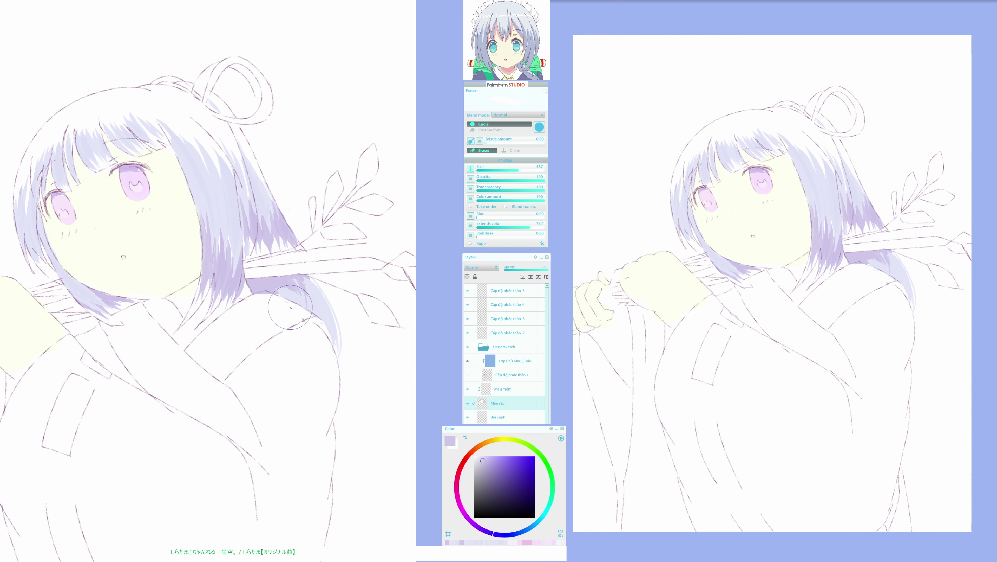
Touch up the hair behind the shoulder with sampled hair tones and check it in mirrored and normal views
key(h)
key(b)
alt+click(200, 291)
mouse_move(200, 287)
mouse_down()
mouse_move(221, 286)
mouse_move(200, 281)
mouse_move(196, 297)
mouse_move(212, 277)
mouse_move(212, 291)
mouse_move(226, 289)
mouse_up()
alt+click(203, 276)
key(h)
drag(214, 374, 200, 375)
key(h)
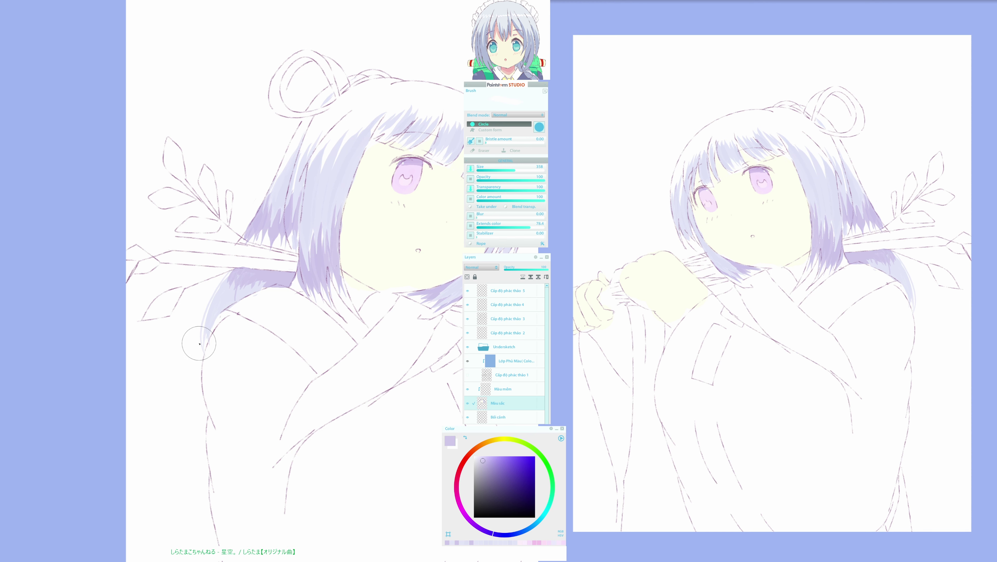
Try a long curved strand in sampled pale lavender-blue sweeping outward from the falling hair, and undo the stroke
alt+click(220, 306)
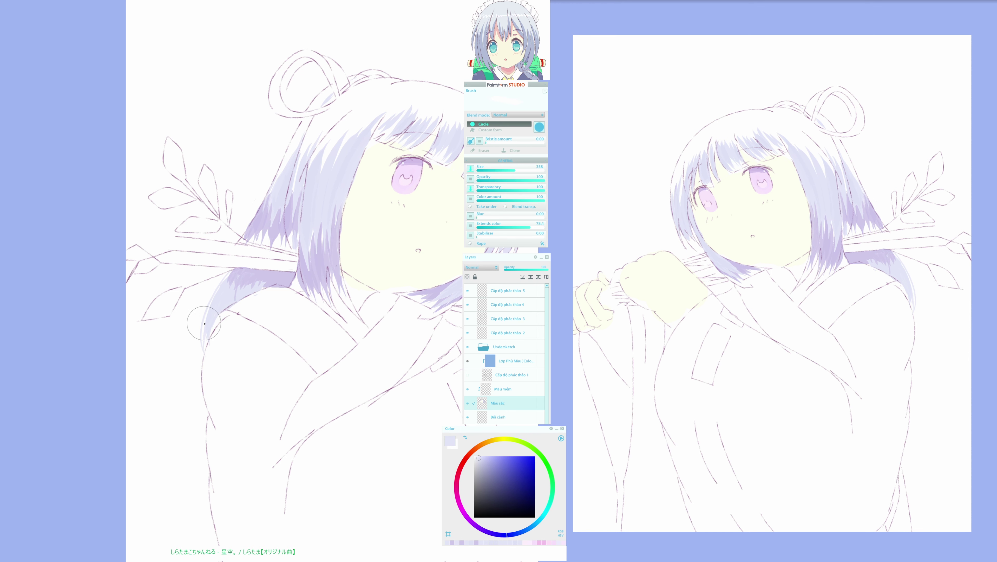
mouse_move(205, 322)
mouse_down()
mouse_move(173, 406)
mouse_move(141, 403)
mouse_up()
key(h)
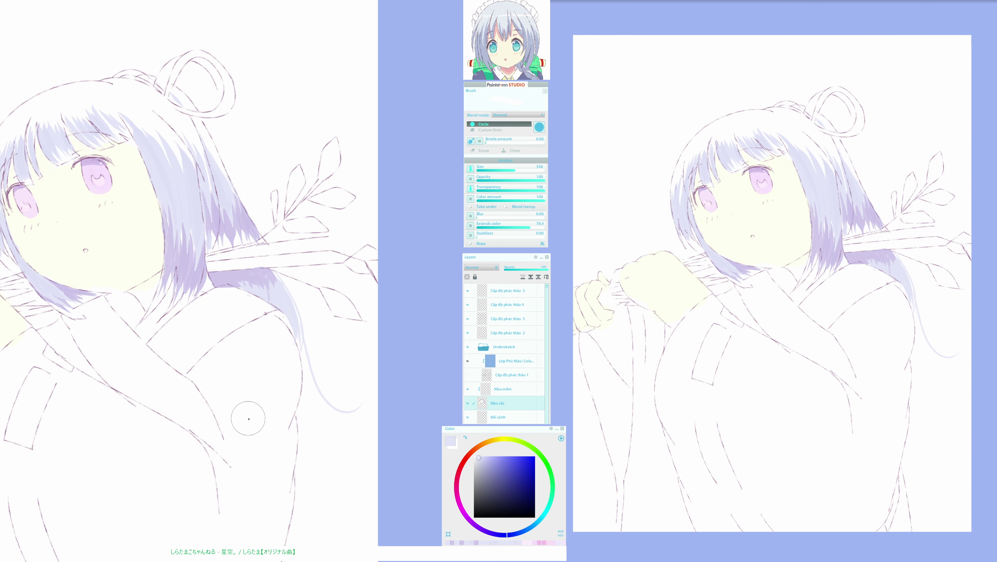
key(h)
key(ctrl+z)
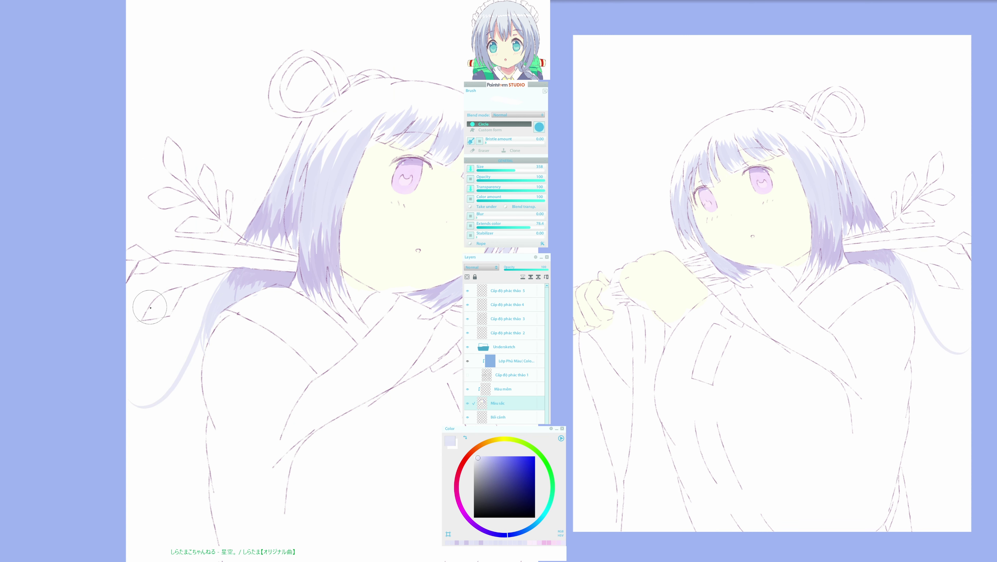
Paint a shorter, thinner pale lavender-blue strand curving outward from the falling hair, comparing mirrored and normal views
key(h)
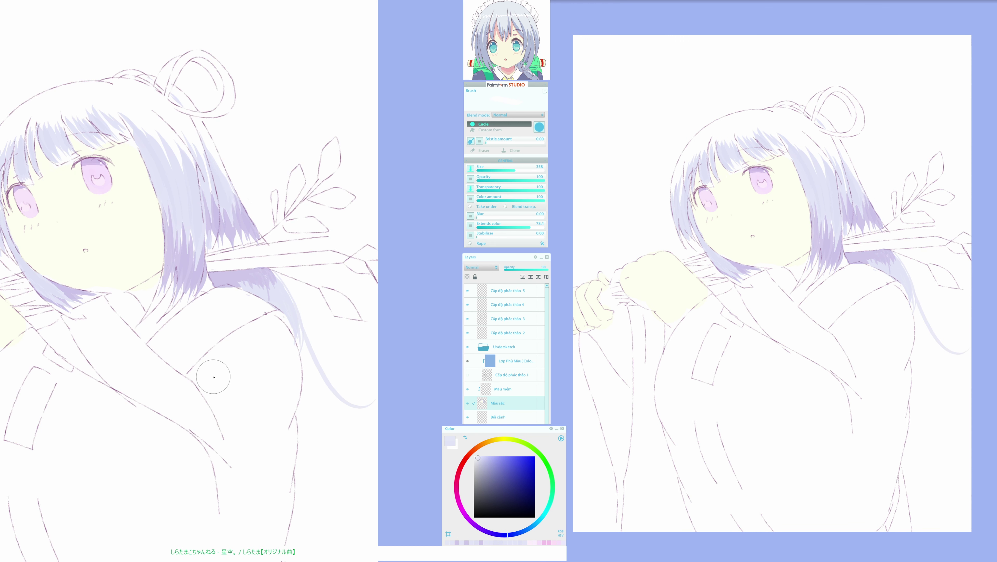
key(h)
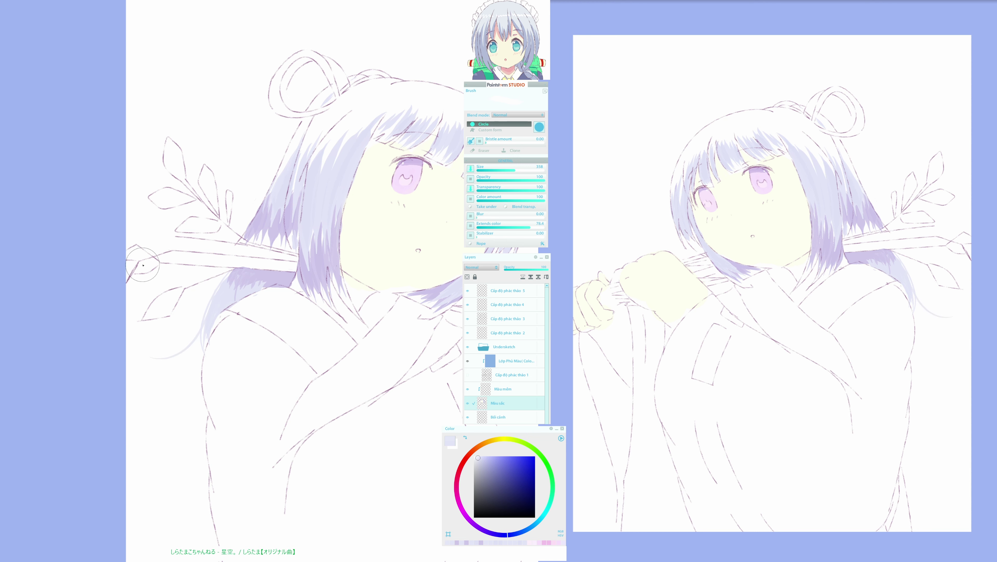
key(h)
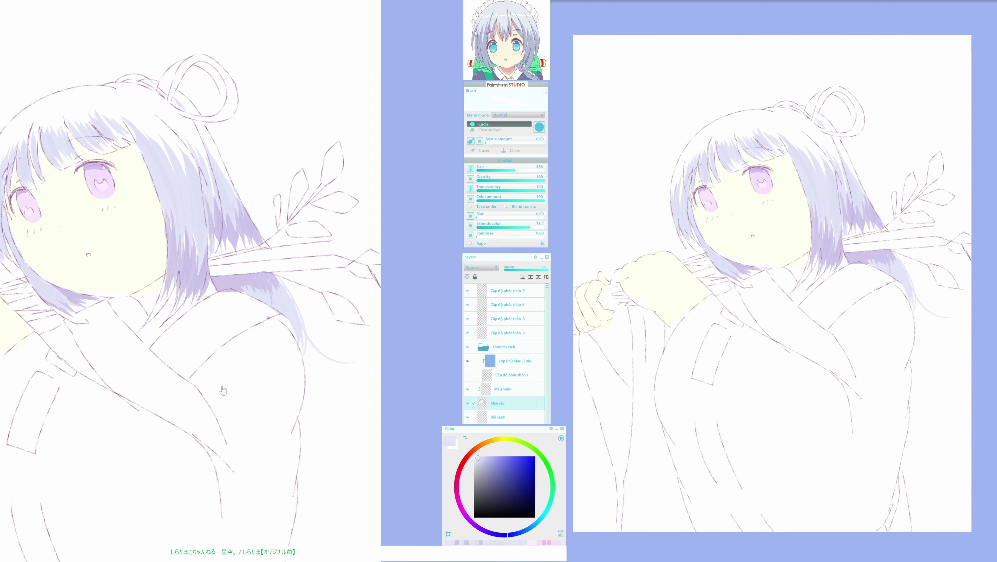
drag(246, 410, 281, 414)
key(h)
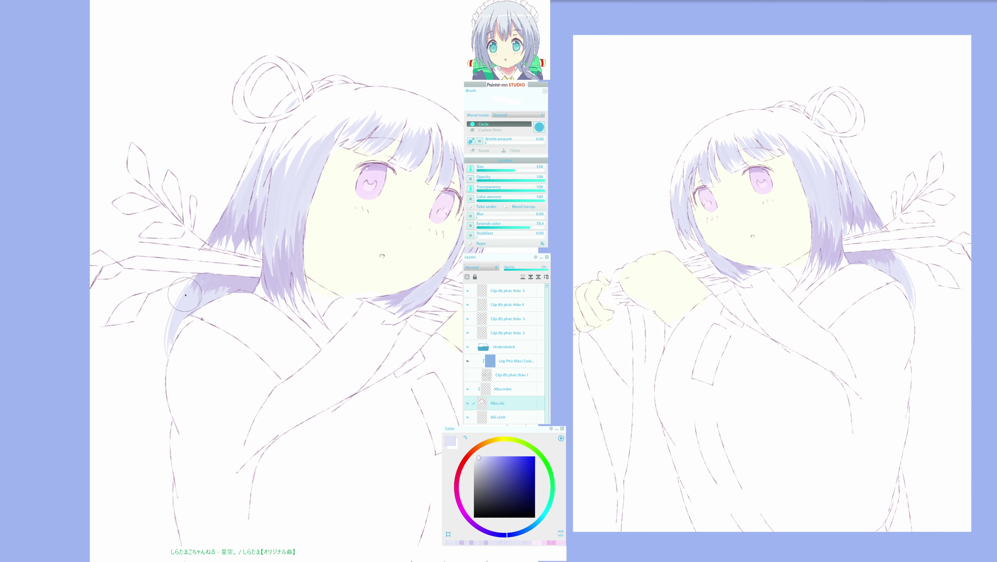
key(h)
Thicken the outward-curving strand with further pale lavender-blue strokes down to its tip and check it mirrored
drag(230, 346, 162, 347)
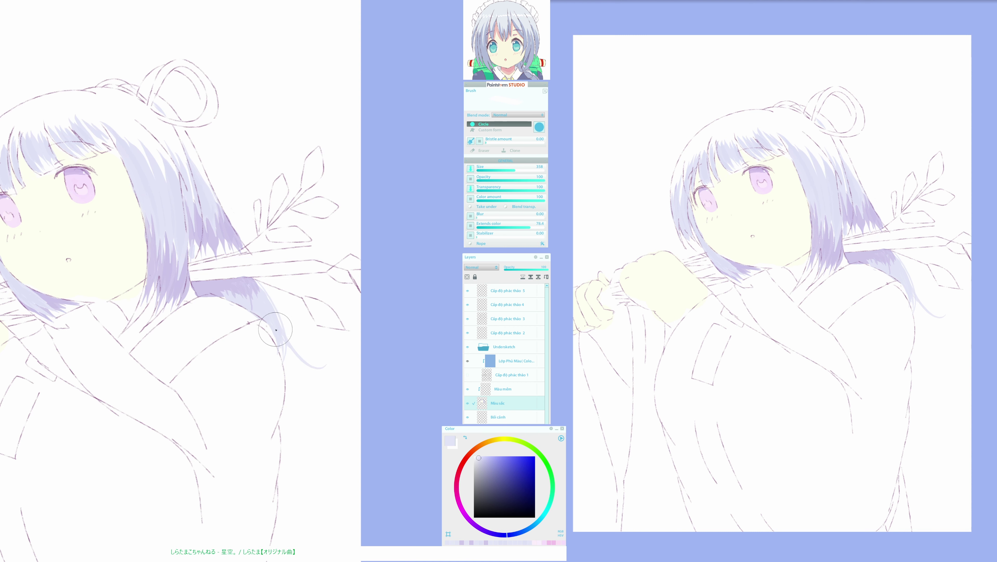
drag(275, 329, 311, 366)
mouse_move(273, 327)
mouse_down()
mouse_move(307, 367)
mouse_move(305, 347)
mouse_move(275, 340)
mouse_move(306, 360)
mouse_move(280, 343)
mouse_move(298, 370)
mouse_move(288, 348)
mouse_move(312, 363)
mouse_up()
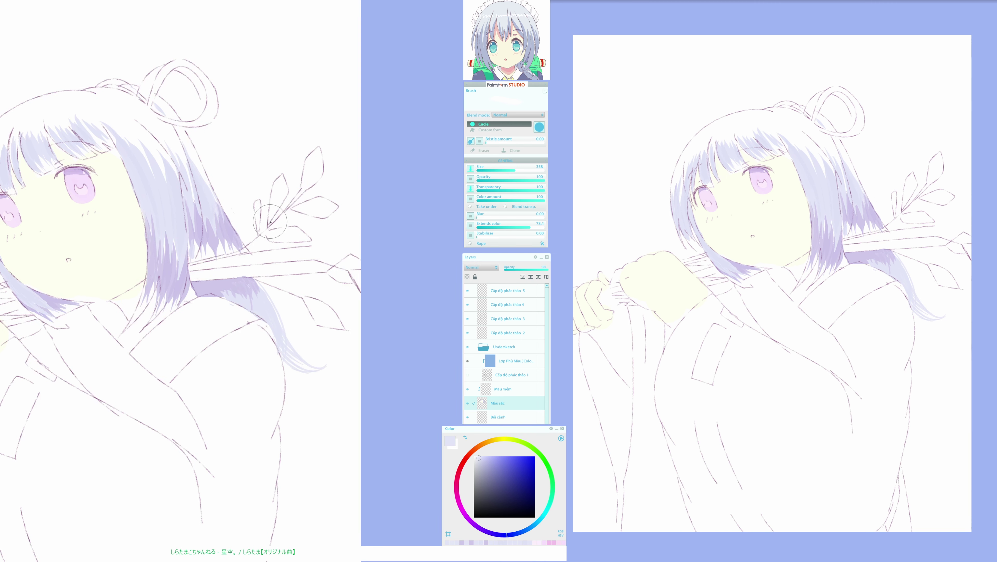
key(h)
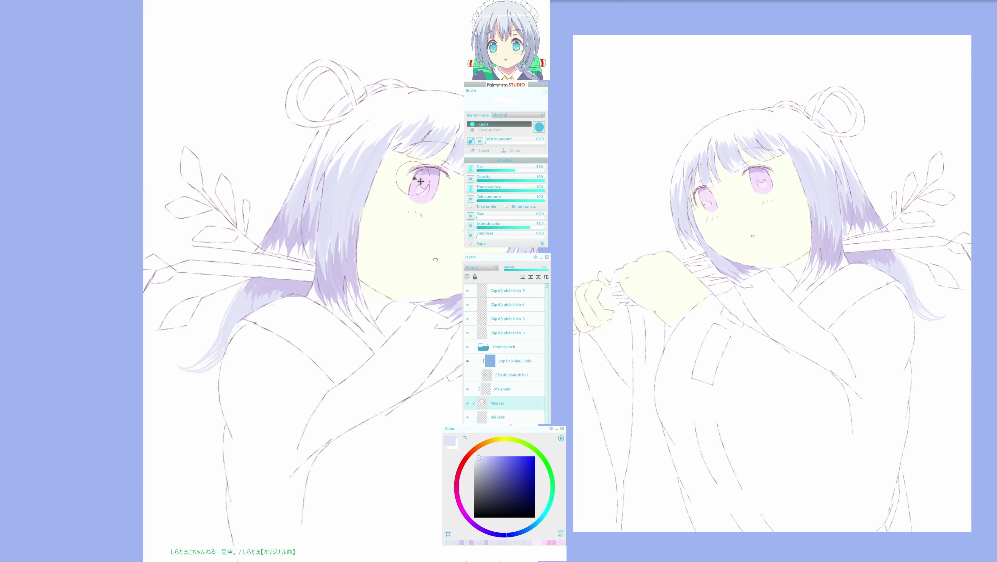
Draw the outline of the curled tip of the falling hair on the sketch layer "Cấp độ phác thảo 3"
click(507, 319)
key(h)
key(h)
drag(225, 278, 258, 259)
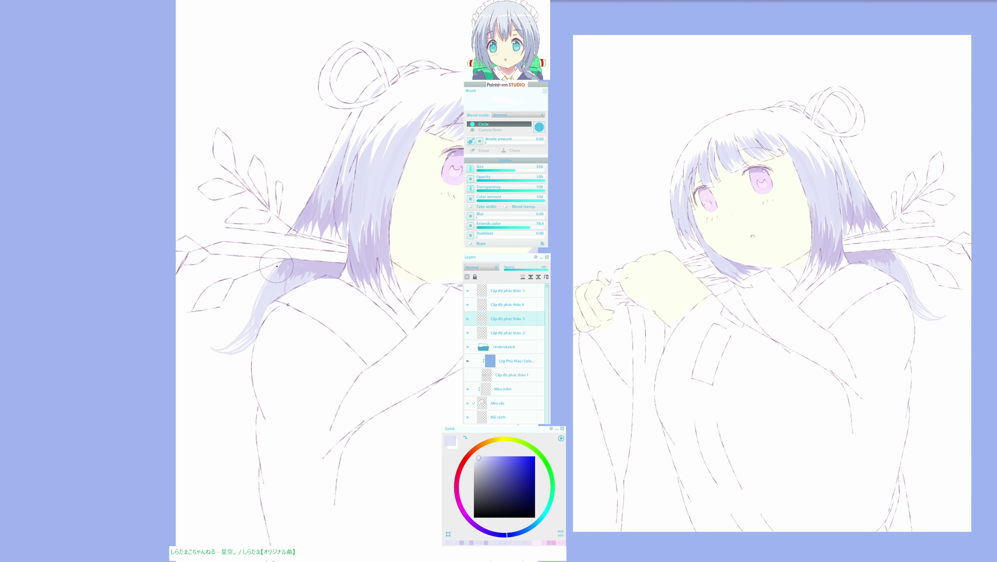
key(b)
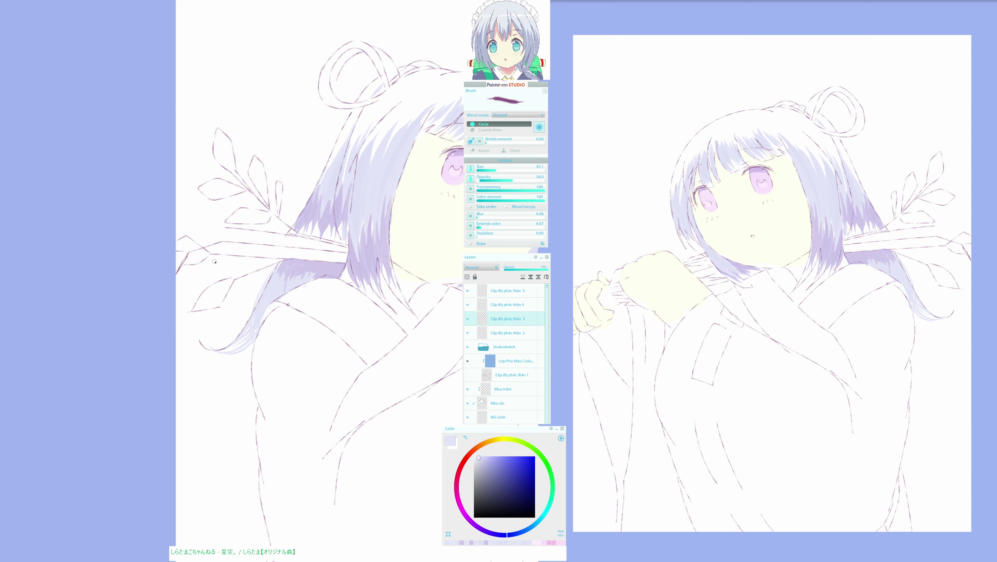
key(h)
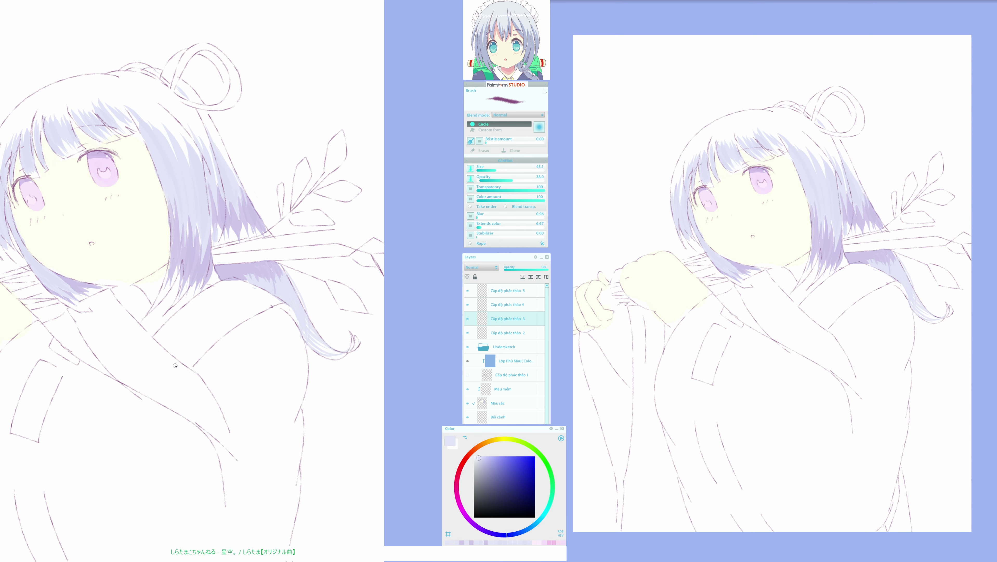
key(h)
key(h)
drag(209, 378, 253, 407)
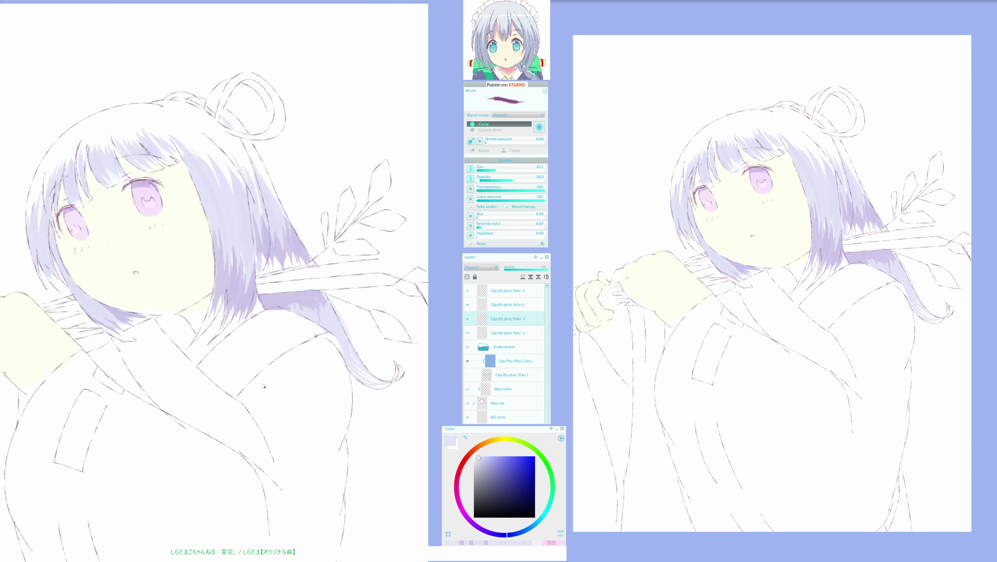
Check the face and the outlined falling hair in mirrored and normal views
drag(187, 278, 259, 293)
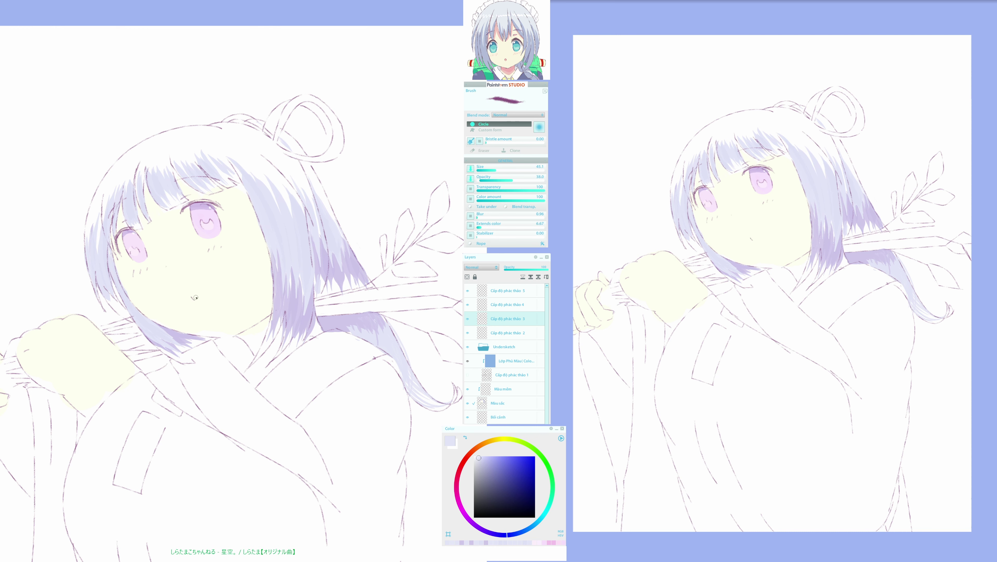
key(h)
key(h)
drag(257, 345, 215, 313)
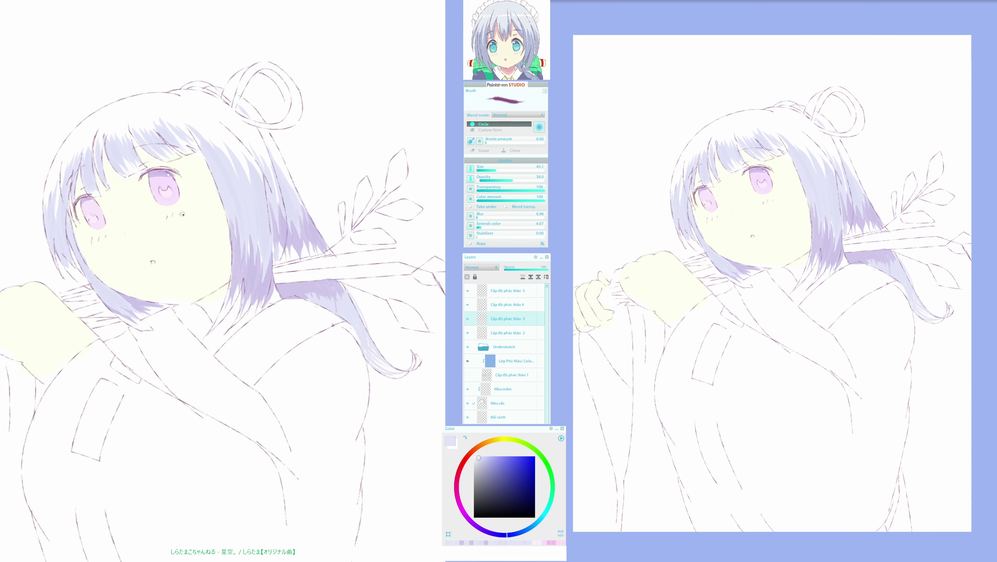
key(e)
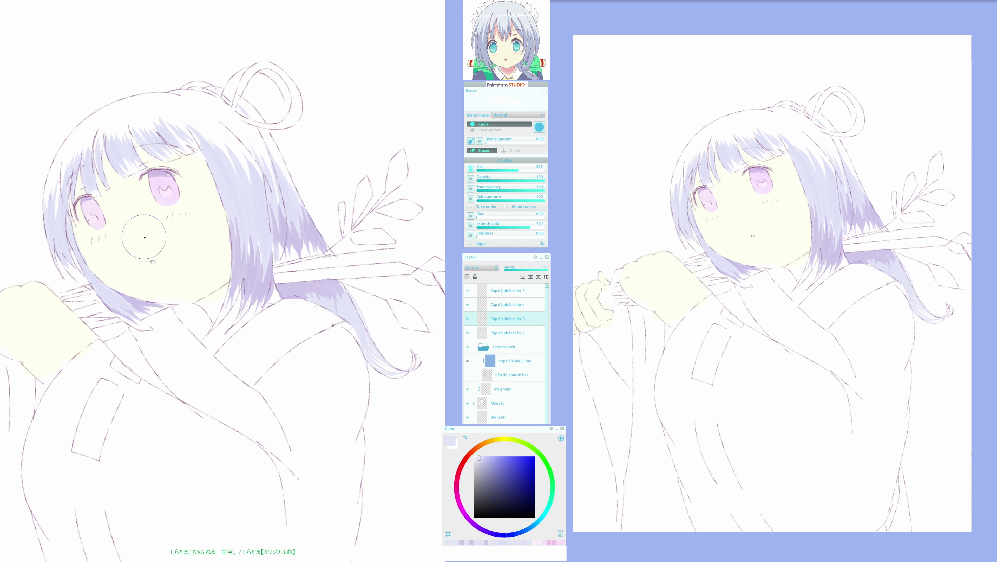
key(h)
key(h)
drag(166, 296, 281, 255)
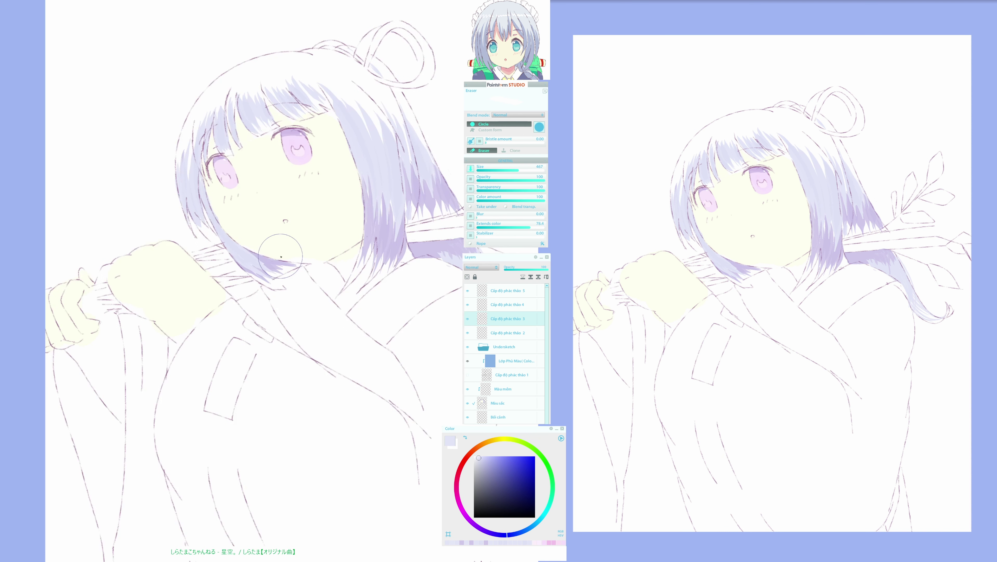
Touch up the skin of the raised wrist and hand with sampled pale yellow on the base colour layer
ctrl+click(150, 291)
alt+click(146, 293)
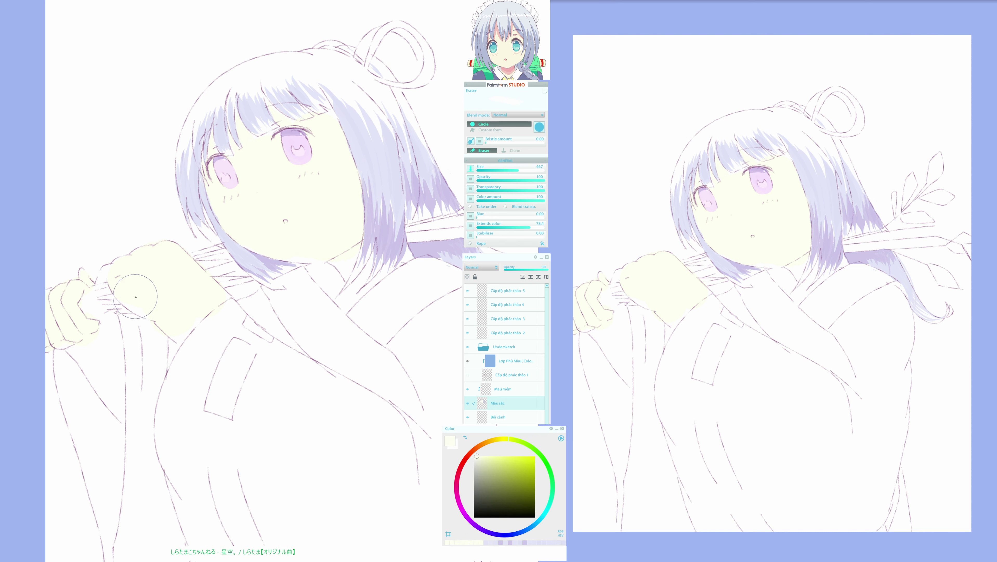
key(b)
mouse_move(170, 316)
mouse_down()
mouse_move(196, 314)
mouse_move(176, 337)
mouse_move(199, 317)
mouse_move(109, 271)
mouse_move(101, 279)
mouse_move(122, 266)
mouse_up()
key(h)
key(h)
mouse_move(167, 398)
mouse_down()
mouse_move(92, 362)
mouse_move(52, 311)
mouse_up()
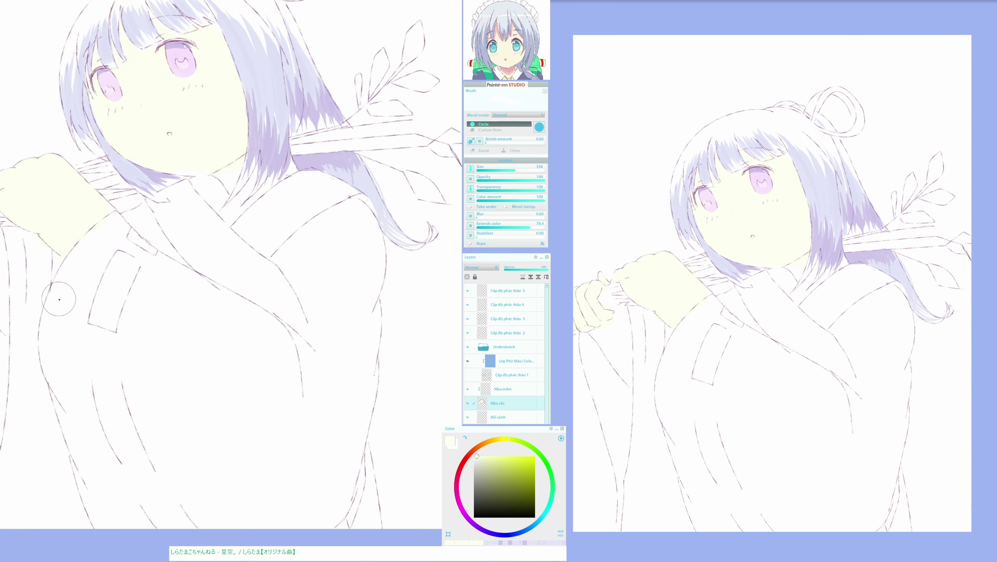
Paint the rectangular band on the upper sleeve in salmon red
drag(135, 305, 186, 301)
alt+click(172, 270)
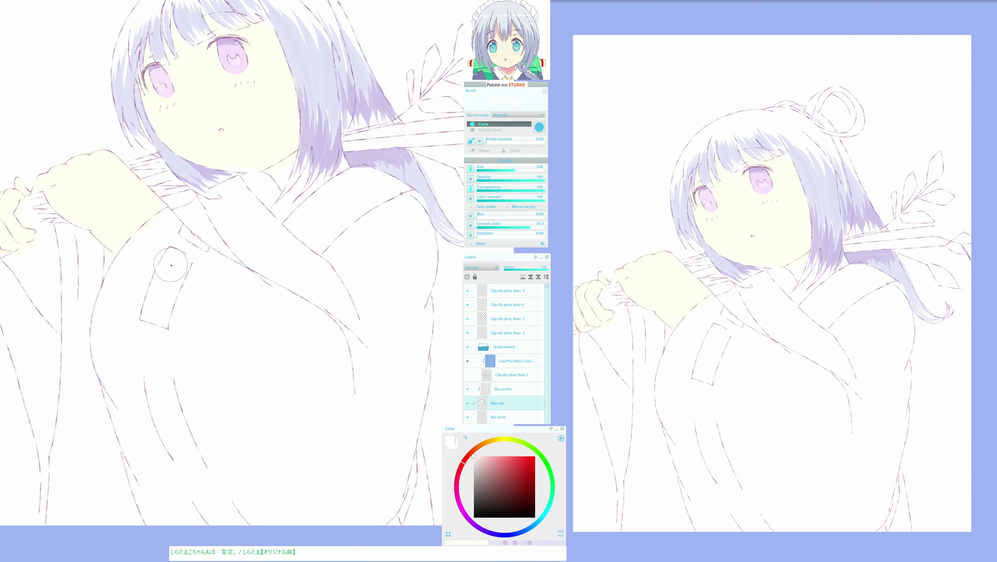
click(501, 459)
mouse_move(167, 256)
mouse_down()
mouse_move(148, 311)
mouse_move(172, 254)
mouse_move(186, 264)
mouse_move(161, 323)
mouse_move(154, 317)
mouse_move(169, 321)
mouse_move(150, 320)
mouse_move(146, 307)
mouse_move(163, 261)
mouse_move(175, 250)
mouse_move(157, 311)
mouse_up()
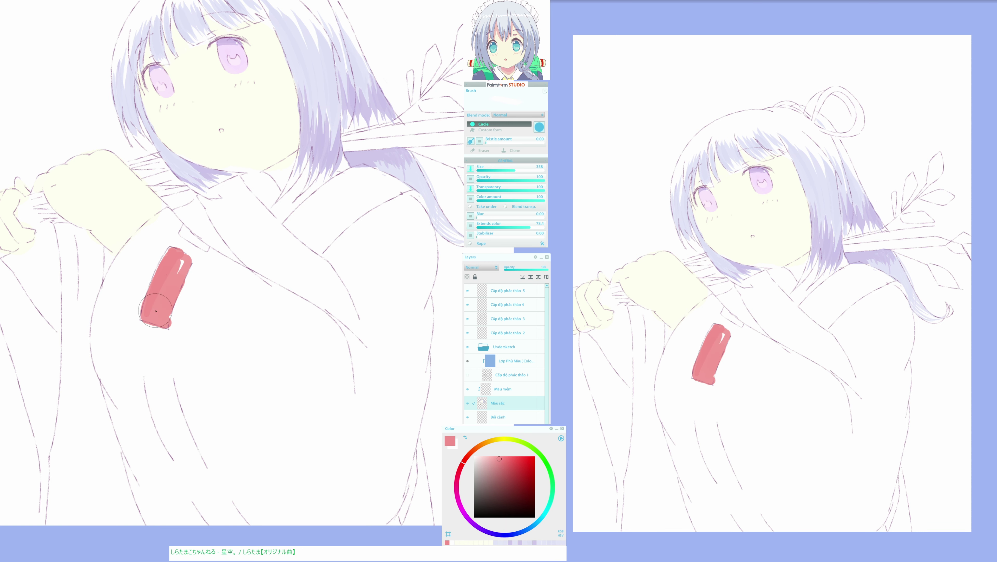
mouse_move(177, 268)
mouse_down()
mouse_move(181, 251)
mouse_move(170, 252)
mouse_move(150, 308)
mouse_up()
mouse_move(201, 372)
mouse_down()
mouse_move(223, 402)
mouse_move(214, 399)
mouse_move(216, 428)
mouse_move(179, 383)
mouse_up()
Clean up the edges and lower corners of the rectangular sleeve band with sampled red and white
alt+click(163, 292)
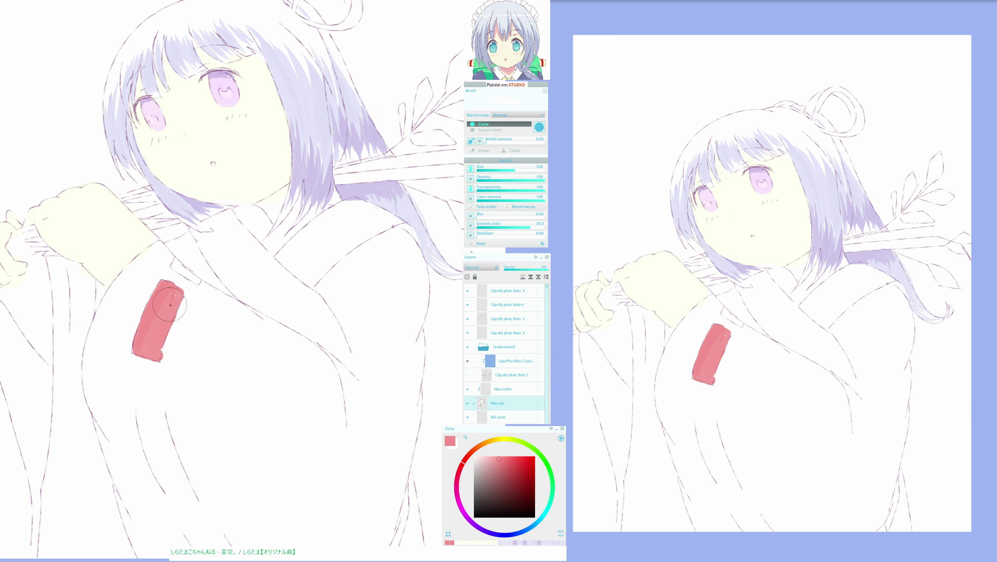
alt+click(165, 350)
alt+click(134, 350)
alt+click(133, 360)
Paint the small slanted strip above the rectangular sleeve band in the same sampled red
drag(205, 327, 211, 355)
alt+click(169, 320)
mouse_move(180, 291)
mouse_down()
mouse_move(206, 308)
mouse_move(179, 293)
mouse_move(204, 312)
mouse_move(169, 302)
mouse_up()
alt+click(179, 282)
drag(157, 451, 155, 434)
Even out the red inside the rectangular sleeve band using tones sampled from it
alt+click(161, 340)
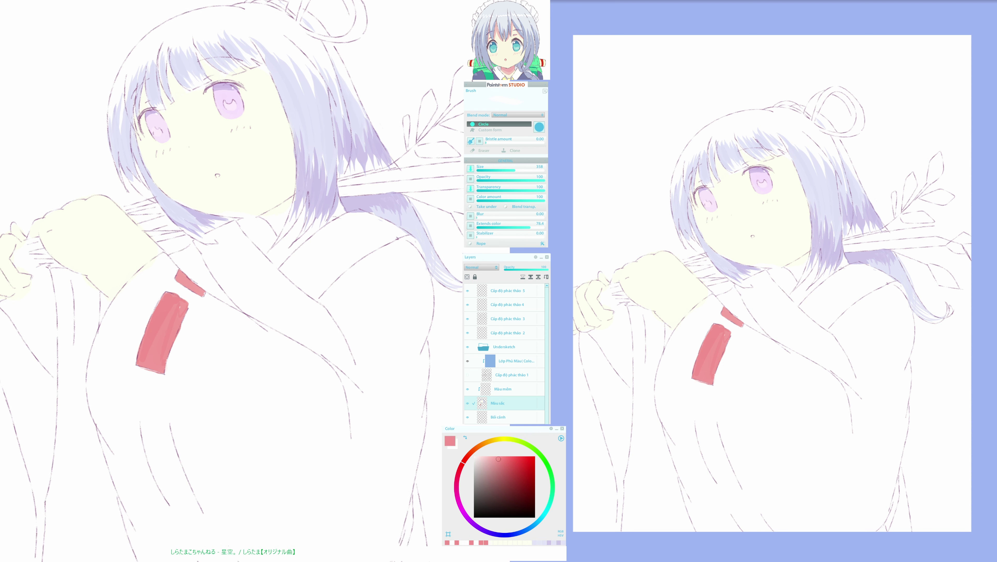
alt+click(163, 317)
drag(157, 314, 143, 350)
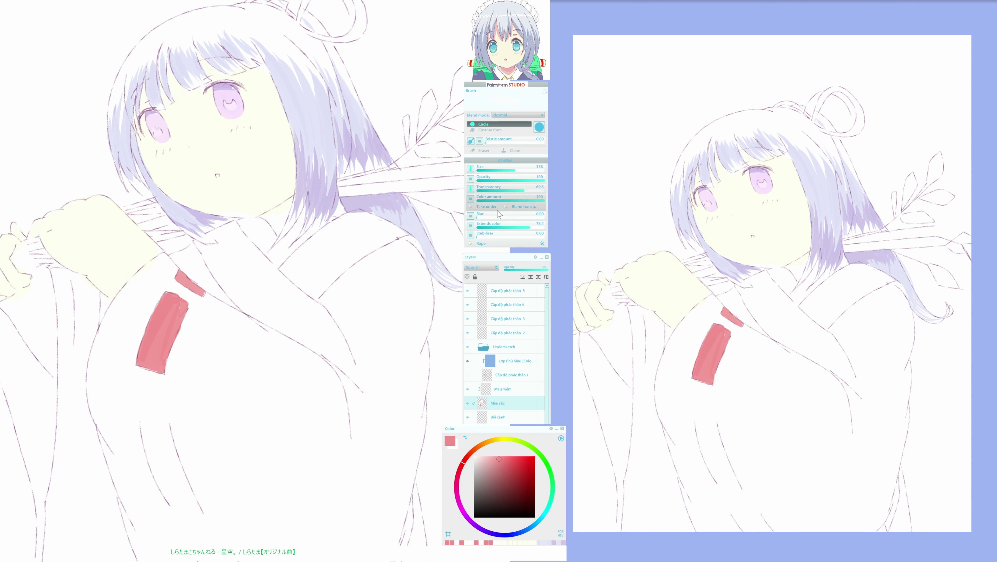
Paint a curved red band on the lower sleeve along the sketched fold lines, using a reduced brush transparency value
drag(171, 436, 207, 527)
drag(159, 431, 185, 499)
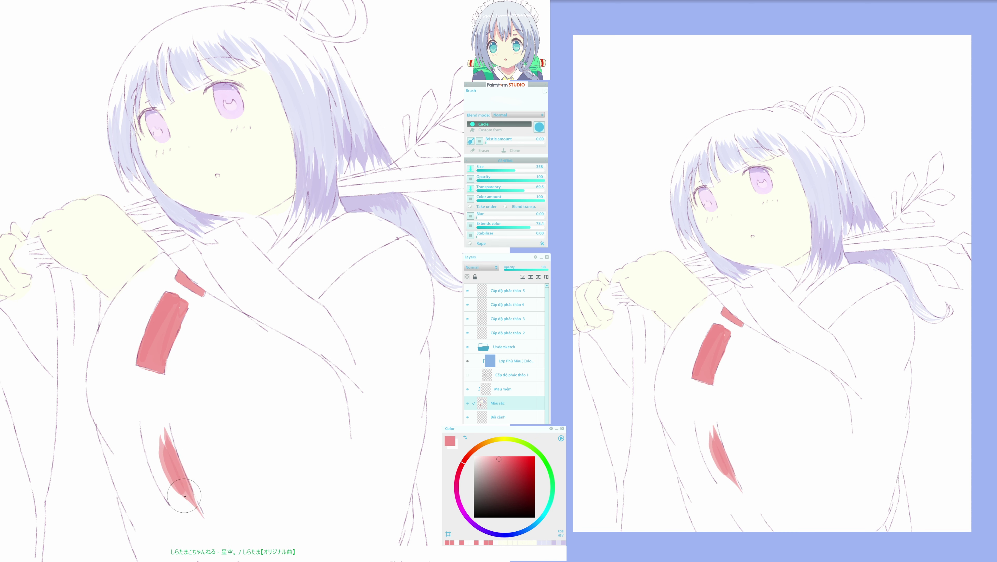
drag(158, 429, 174, 477)
drag(152, 426, 195, 512)
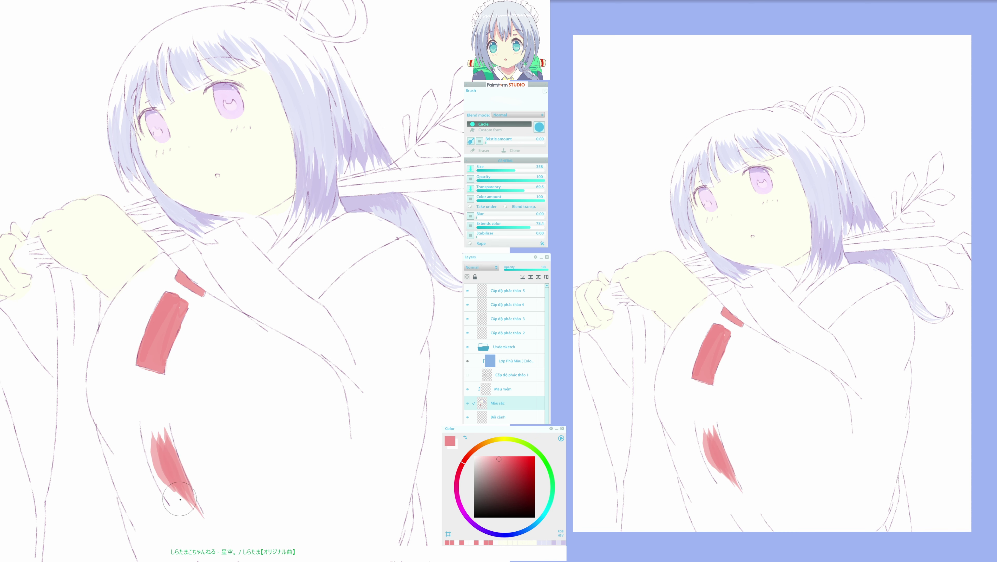
drag(146, 423, 179, 512)
drag(149, 436, 183, 515)
drag(152, 456, 182, 525)
mouse_move(164, 470)
mouse_down()
mouse_move(189, 510)
mouse_move(182, 482)
mouse_move(193, 502)
mouse_up()
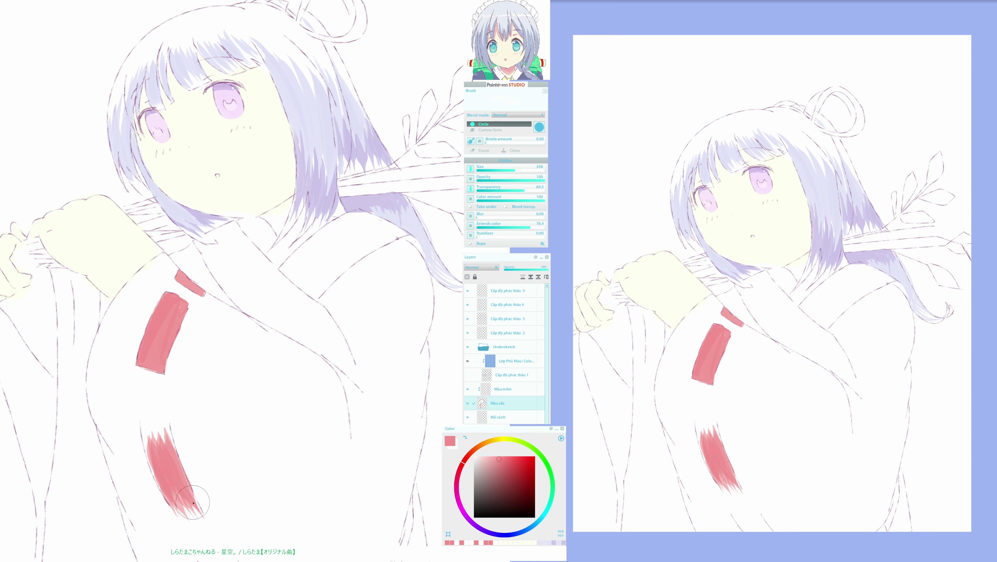
Extend the lower sleeve band's upper end and widen its outer edge with more red strokes
drag(167, 423, 178, 458)
key(ctrl+z)
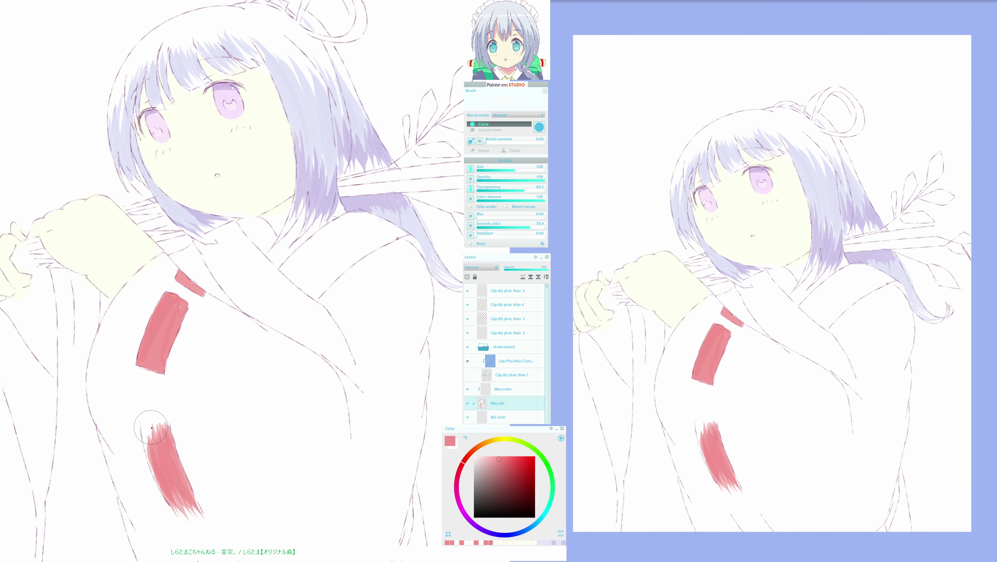
drag(148, 428, 168, 503)
drag(153, 465, 177, 514)
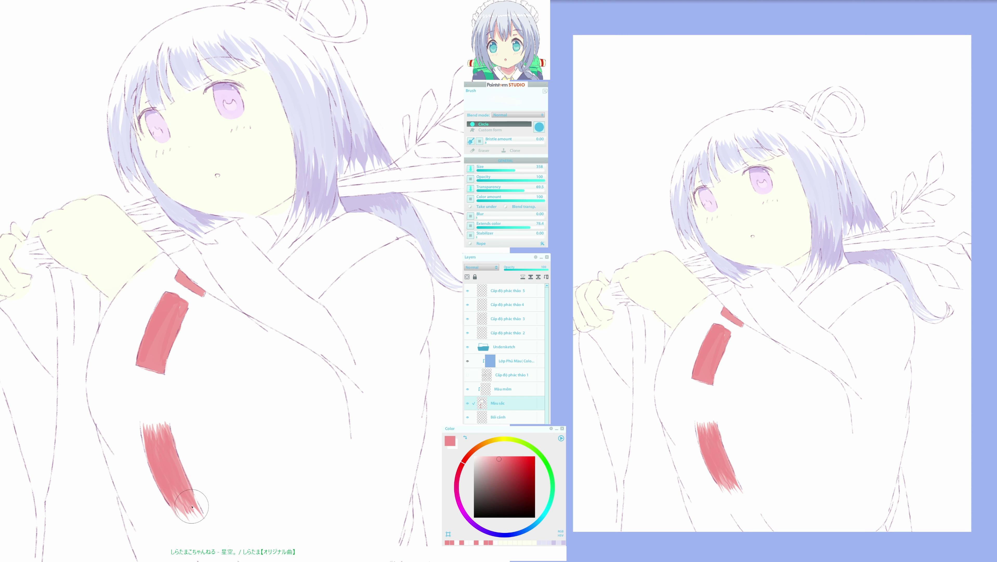
Touch up the body of the lower sleeve band with colours sampled from the band and its surroundings
alt+click(209, 522)
alt+click(154, 440)
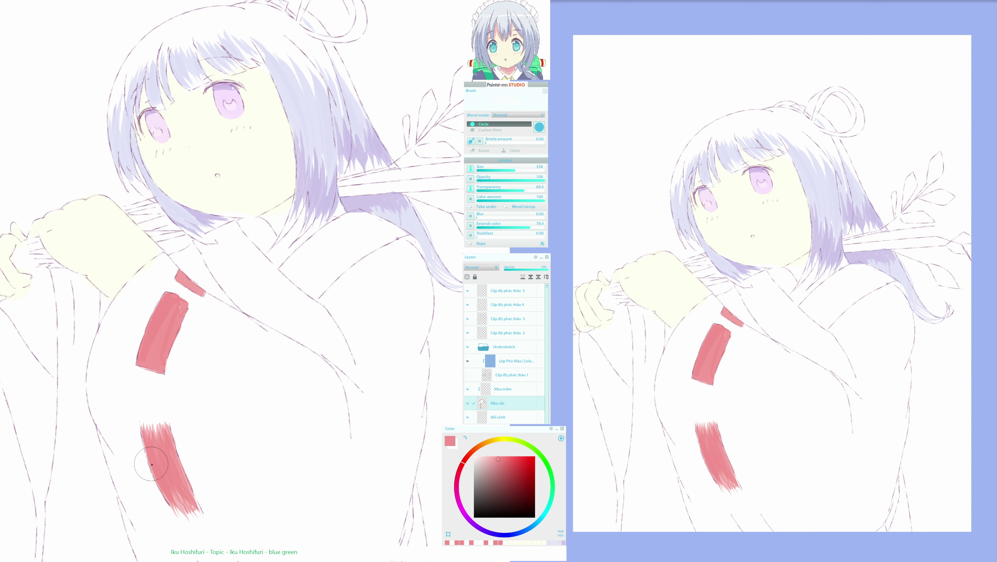
mouse_move(224, 494)
mouse_down()
mouse_move(245, 460)
mouse_move(197, 479)
mouse_up()
alt+click(191, 464)
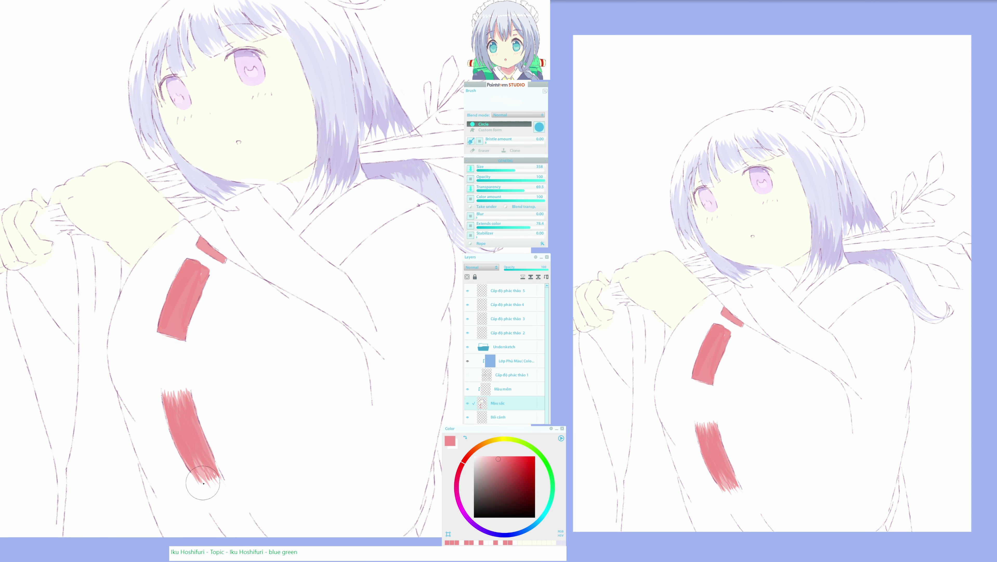
Trim the upper end of the lower sleeve band with the sampled near-white of the sleeve
alt+click(211, 489)
alt+click(184, 402)
alt+click(183, 391)
drag(177, 390, 176, 400)
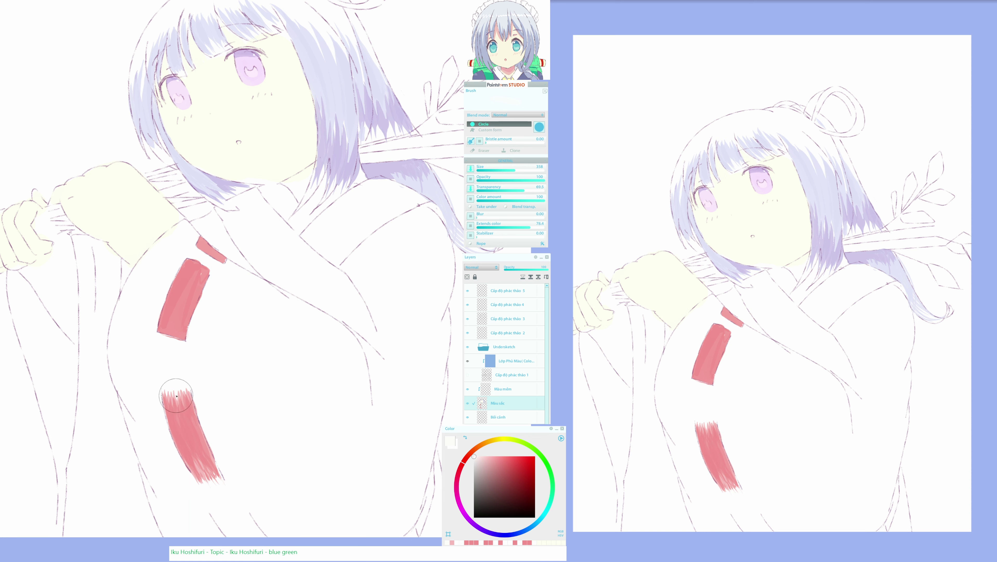
Repaint the ragged upper end of the lower sleeve band with reds sampled from the band
alt+click(185, 392)
alt+click(178, 391)
alt+click(188, 415)
alt+click(188, 432)
drag(178, 409, 177, 393)
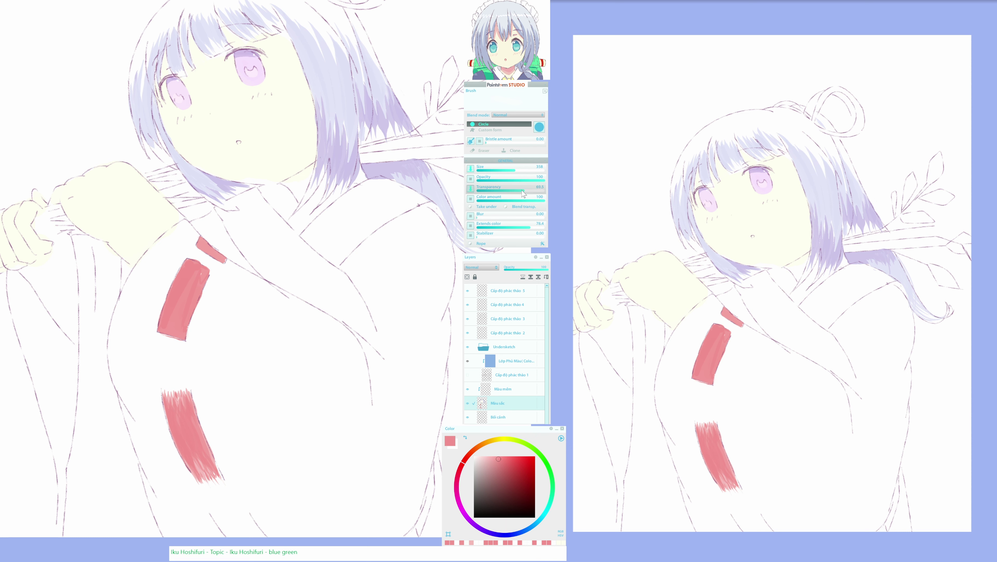
Lower the brush transparency and paint a third red band on the sleeve at the canvas's lower edge
drag(524, 190, 517, 191)
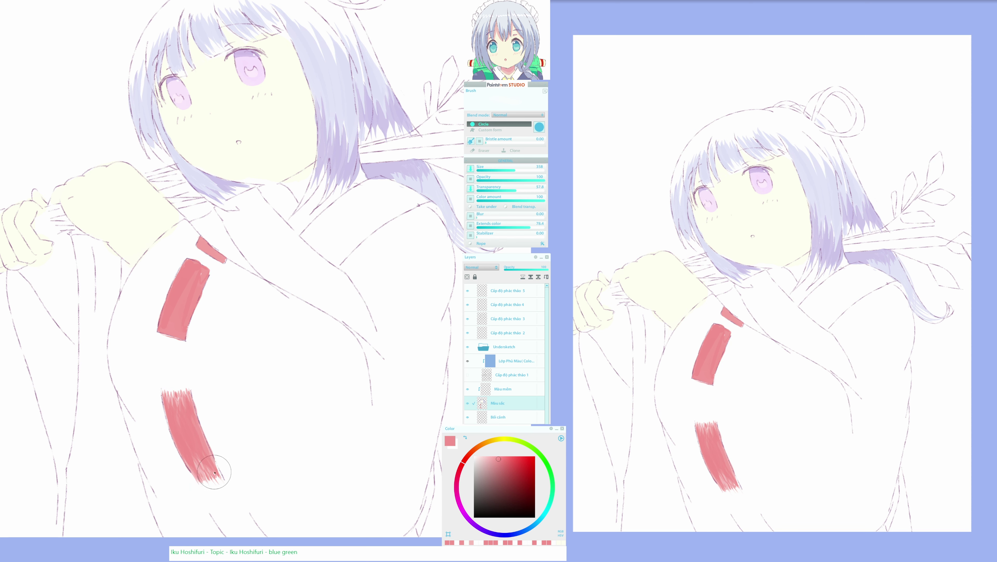
scroll(224, 433, down, 1)
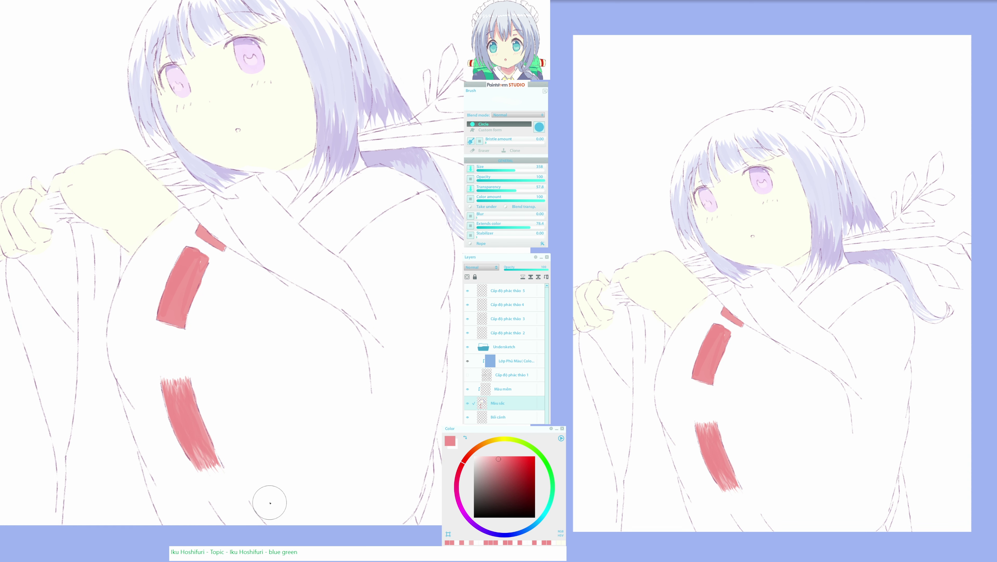
mouse_move(301, 492)
mouse_down()
mouse_move(221, 503)
mouse_move(212, 518)
mouse_move(254, 493)
mouse_up()
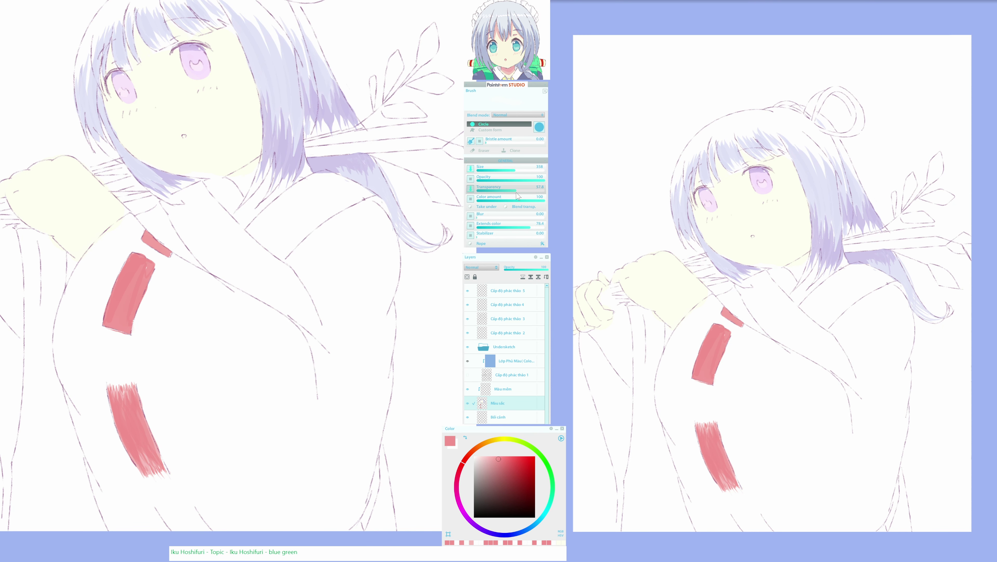
drag(513, 193, 510, 194)
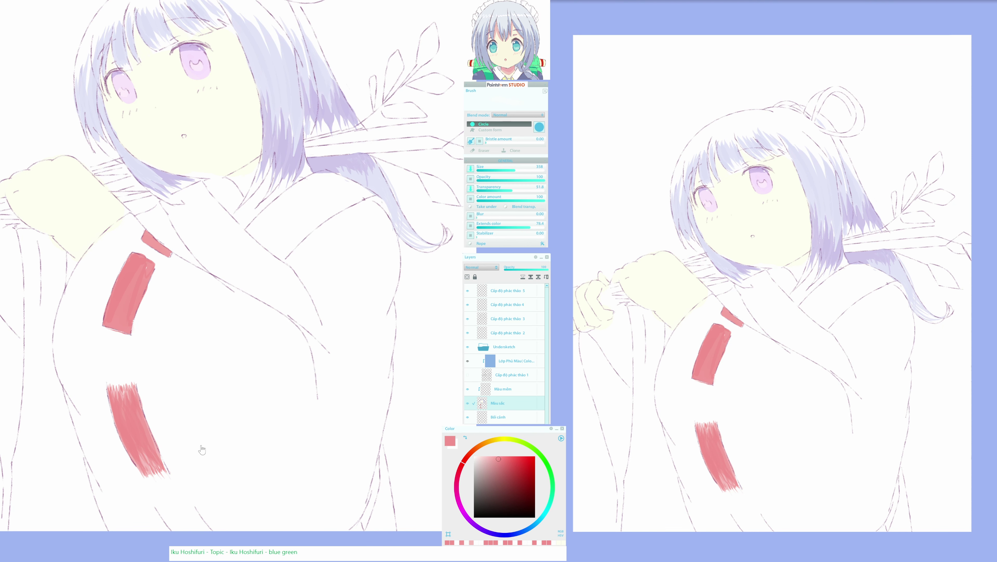
drag(202, 450, 205, 420)
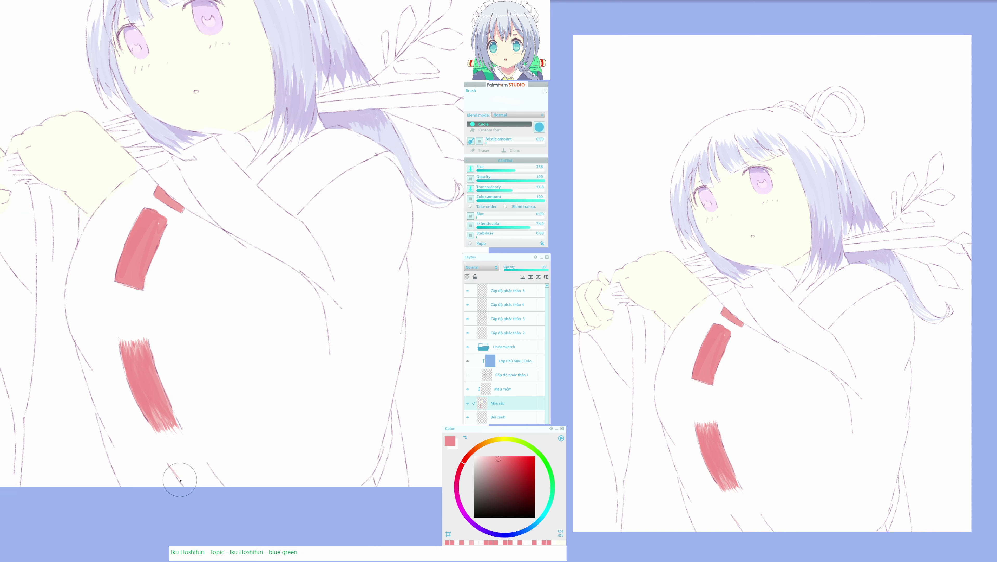
mouse_move(168, 464)
mouse_down()
mouse_move(194, 494)
mouse_move(179, 468)
mouse_move(201, 494)
mouse_move(189, 476)
mouse_move(211, 490)
mouse_move(199, 461)
mouse_move(223, 486)
mouse_move(209, 472)
mouse_up()
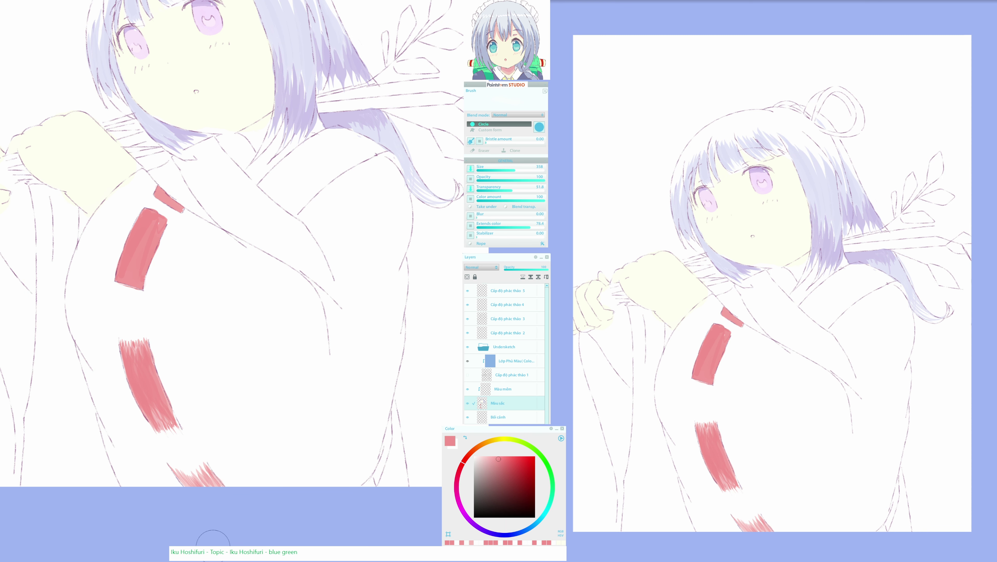
drag(208, 453, 256, 516)
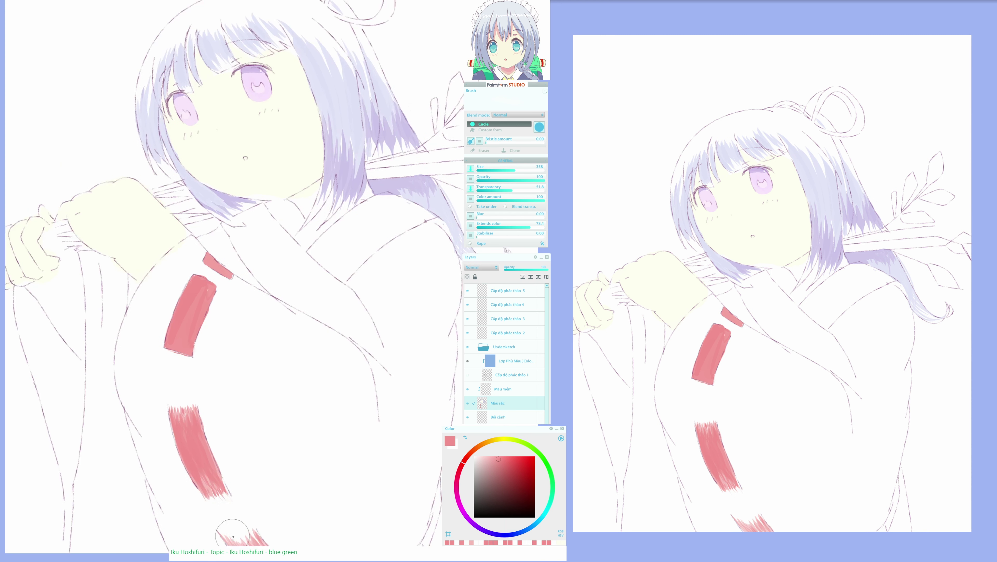
drag(227, 480, 211, 515)
Shift the sampled near-white of the robe to a pale blue and paint fold shading below the end of the collar line
key(h)
mouse_move(298, 421)
mouse_down()
mouse_move(261, 401)
mouse_move(280, 433)
mouse_move(291, 423)
mouse_up()
alt+click(241, 402)
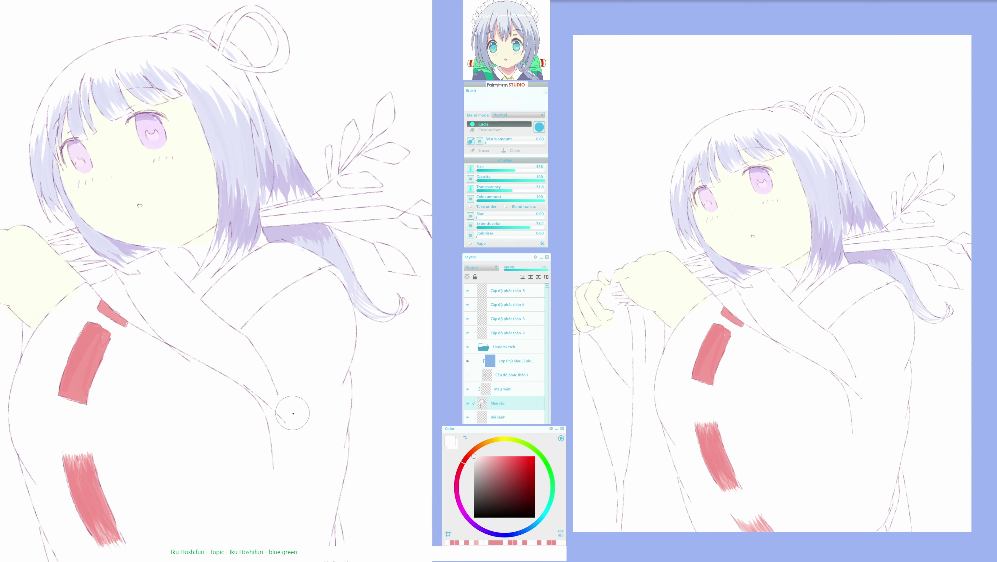
click(255, 394)
click(481, 460)
click(540, 523)
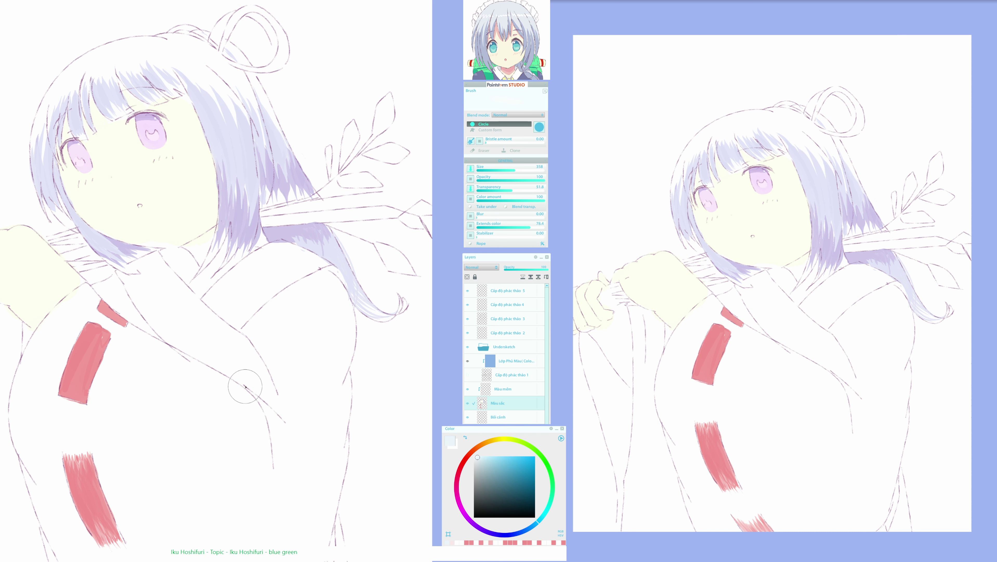
drag(258, 401, 296, 463)
mouse_move(258, 402)
mouse_down()
mouse_move(293, 468)
mouse_move(265, 409)
mouse_move(286, 483)
mouse_move(270, 409)
mouse_move(283, 445)
mouse_up()
drag(269, 399, 332, 454)
drag(172, 392, 295, 364)
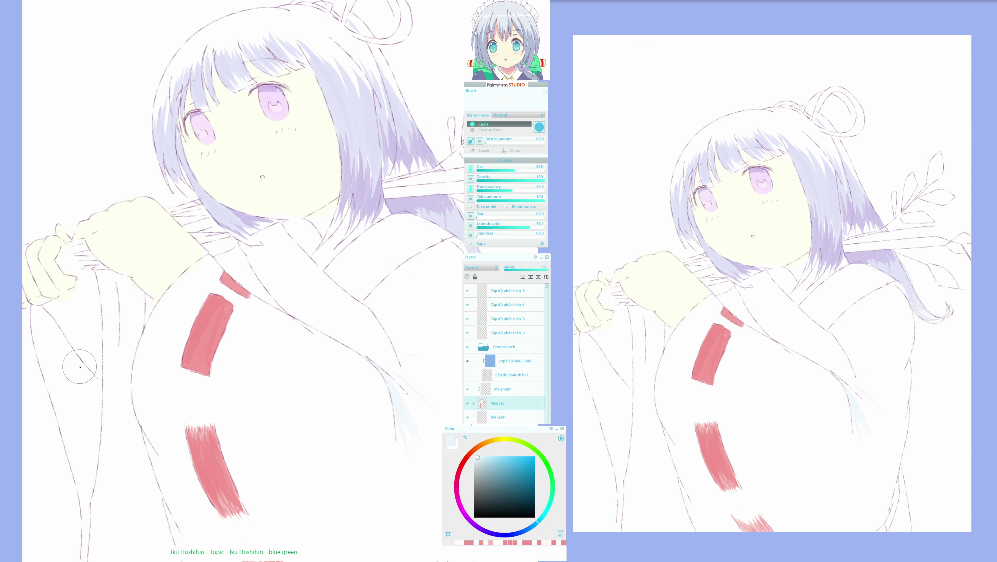
drag(80, 367, 114, 468)
key(ctrl+z)
Paint the inside of the raised sleeve below the fist with the pale yellow skin tone sampled from the hand
alt+click(50, 273)
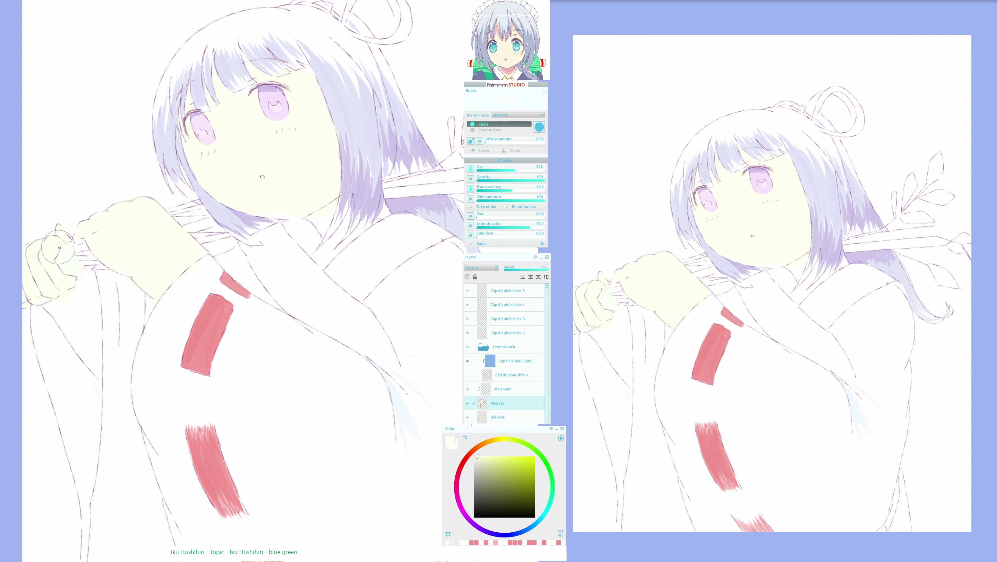
drag(90, 313, 73, 335)
mouse_move(60, 292)
mouse_down()
mouse_move(50, 286)
mouse_move(99, 374)
mouse_up()
drag(80, 316, 100, 369)
mouse_move(84, 319)
mouse_down()
mouse_move(85, 282)
mouse_move(90, 354)
mouse_up()
drag(86, 271, 98, 394)
drag(84, 322, 80, 349)
Shift the sampled near-white to a pale orange-beige and paint a leaf on the branch behind the hair
drag(476, 115, 462, 145)
alt+click(462, 146)
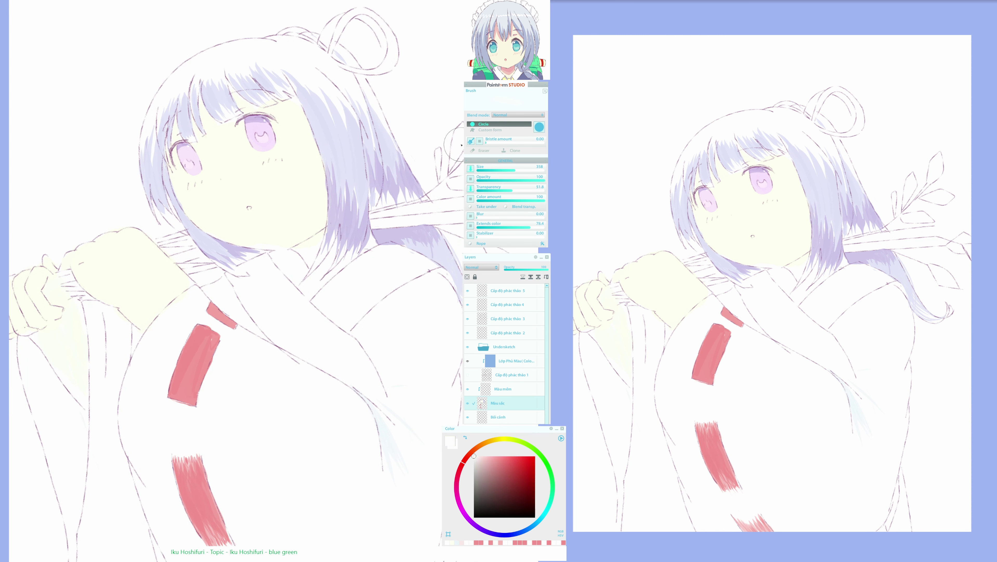
click(481, 459)
click(480, 445)
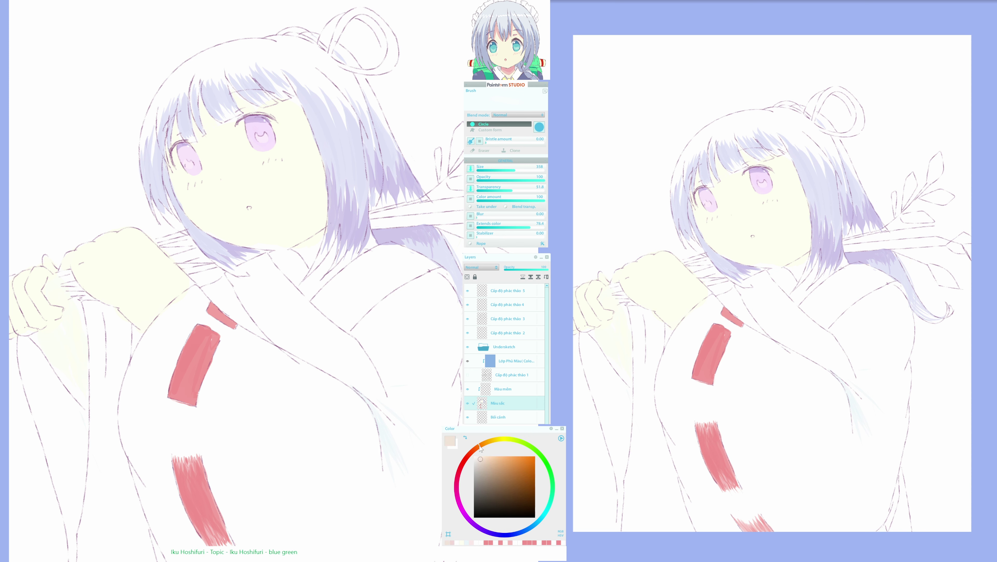
drag(463, 133, 457, 153)
drag(447, 392, 466, 378)
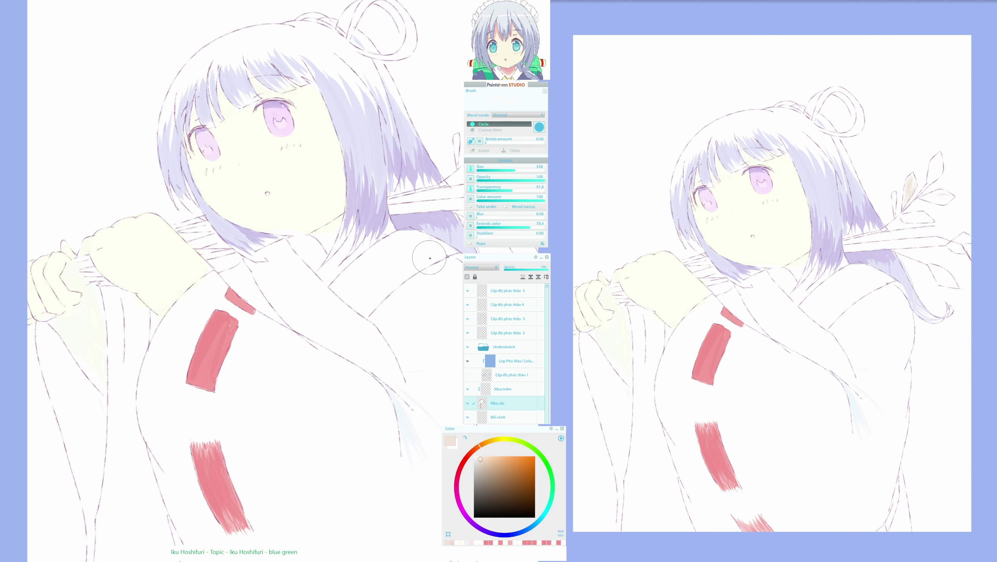
drag(428, 260, 429, 272)
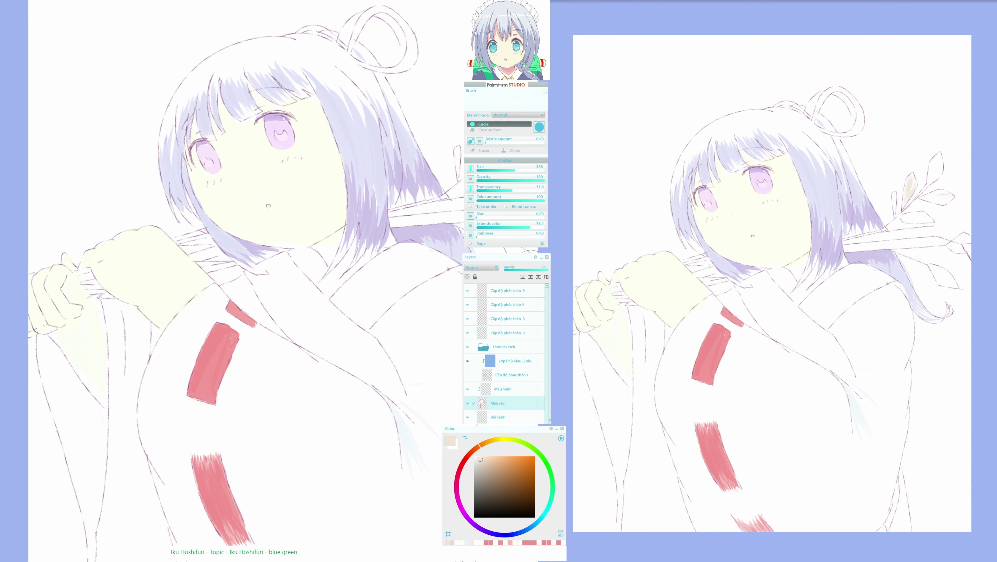